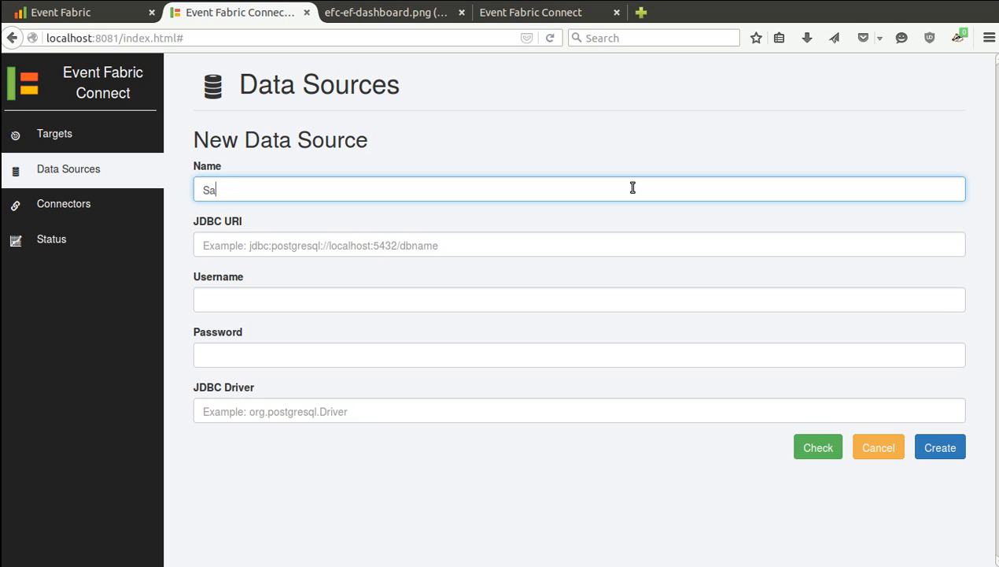
Enter JDBC URI jdbc:postgresql://localhost, the username, the password and the org.postgre driver
key(Tab)
text(jd)
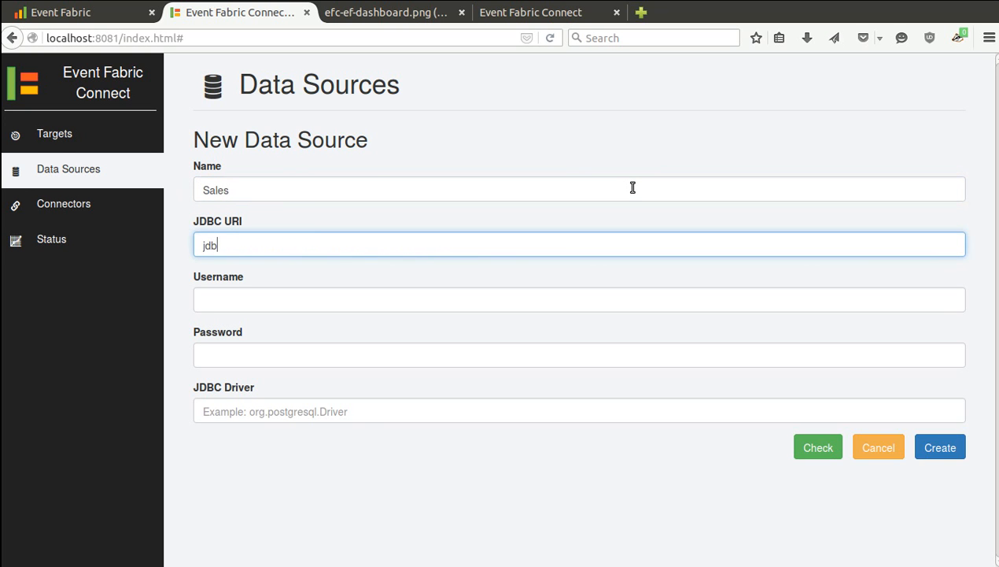
text(bc:postgresql://)
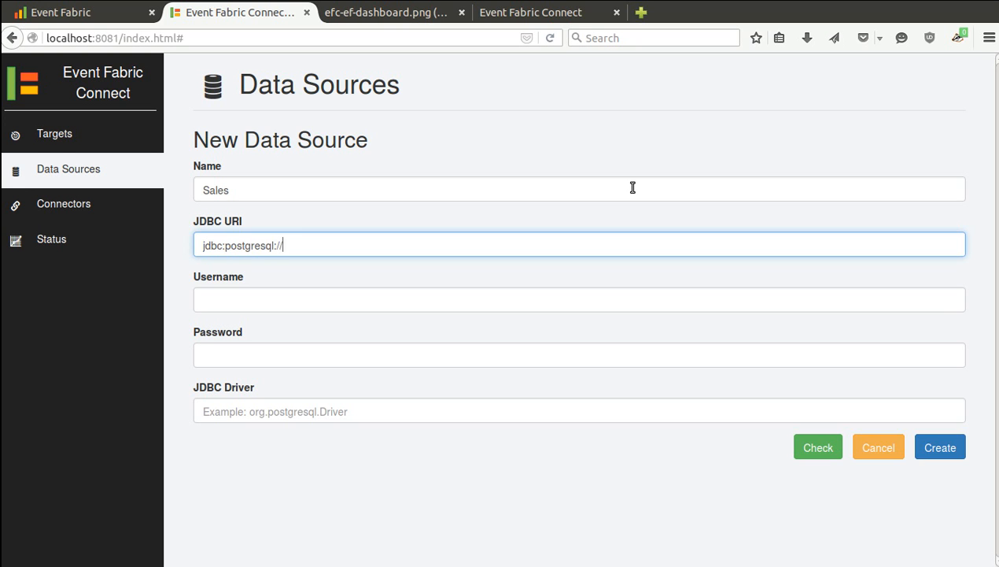
text(localhost:5432/test1)
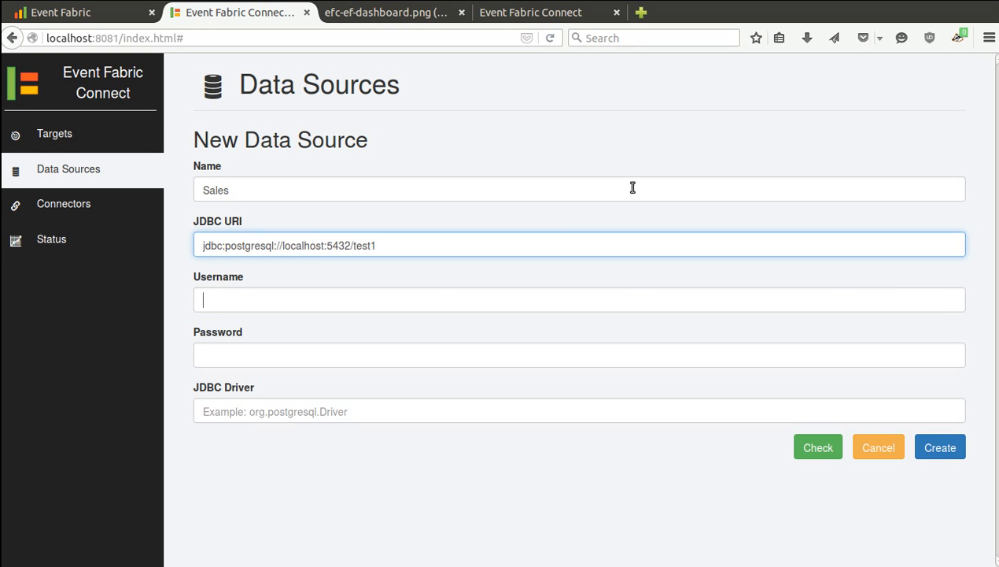
key(Tab)
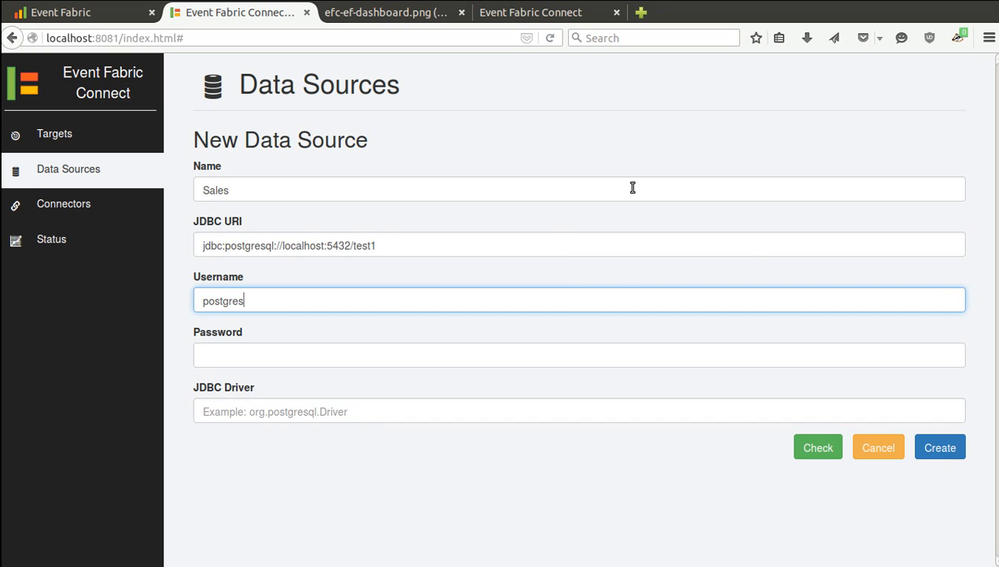
key(Tab)
text(p)
key(Tab)
text(o)
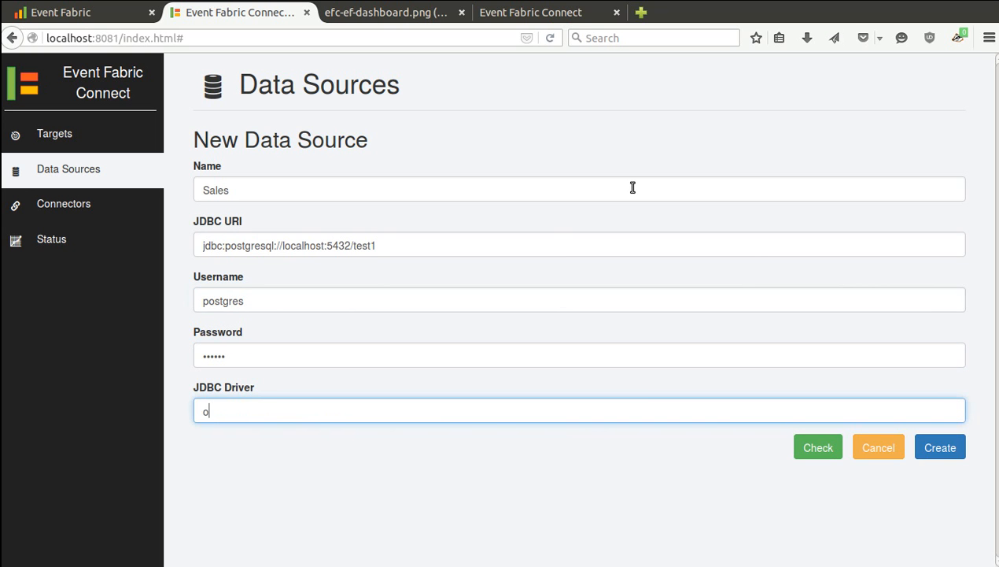
text(rg.postgre)
Verify the connection, create the Sales data source, and begin a new connector
click(811, 445)
click(557, 288)
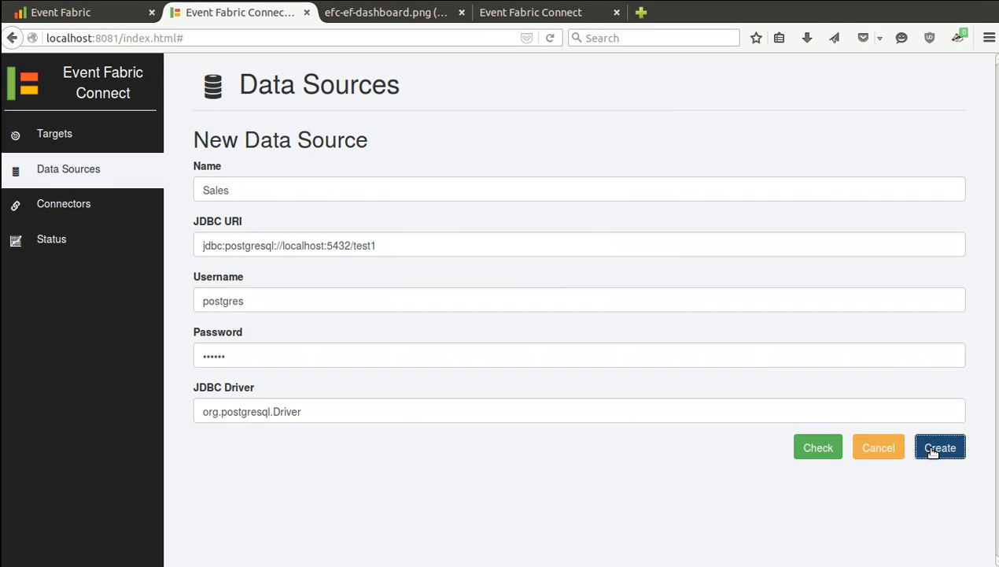
click(933, 449)
click(77, 211)
click(916, 142)
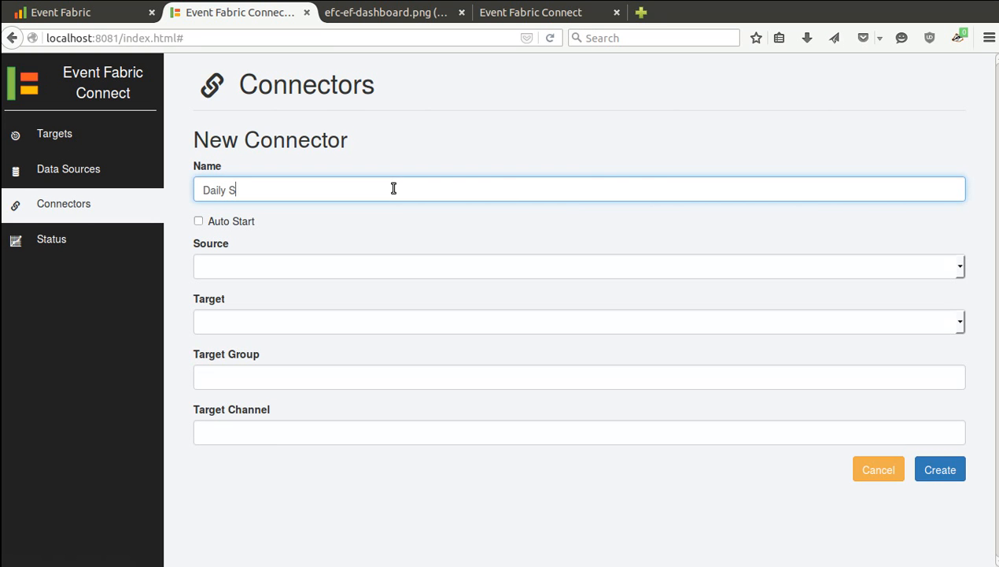
Make the connector auto-start with an SQL source querying daily_sales, polling every 15s
click(244, 223)
click(255, 269)
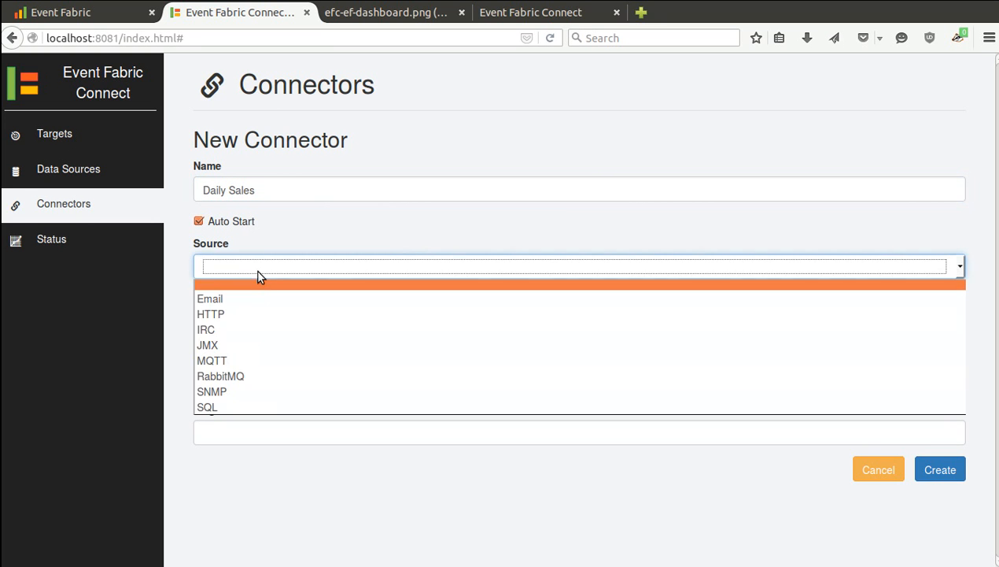
click(228, 406)
click(246, 341)
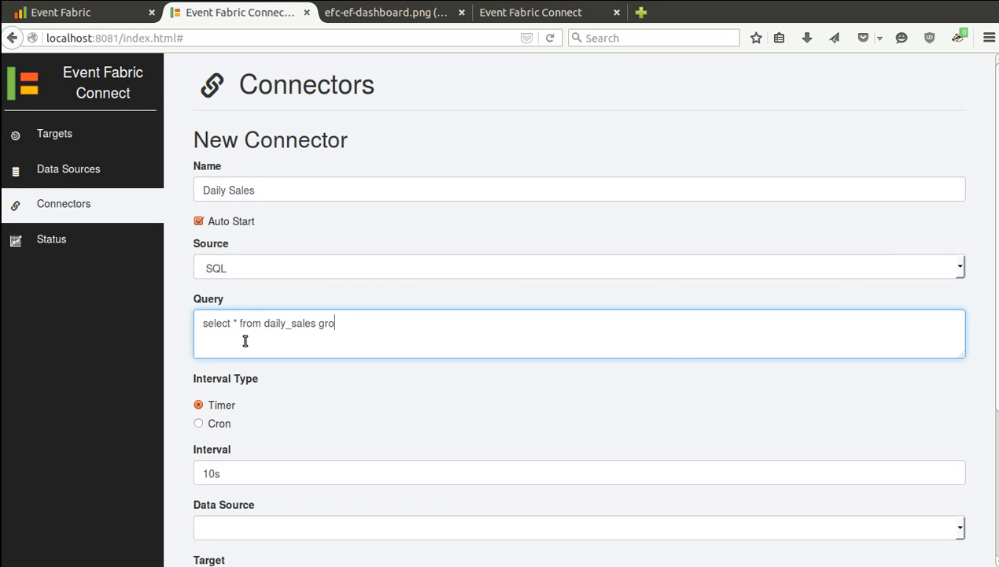
text(select * from daily_sales sortby(day) limit 30)
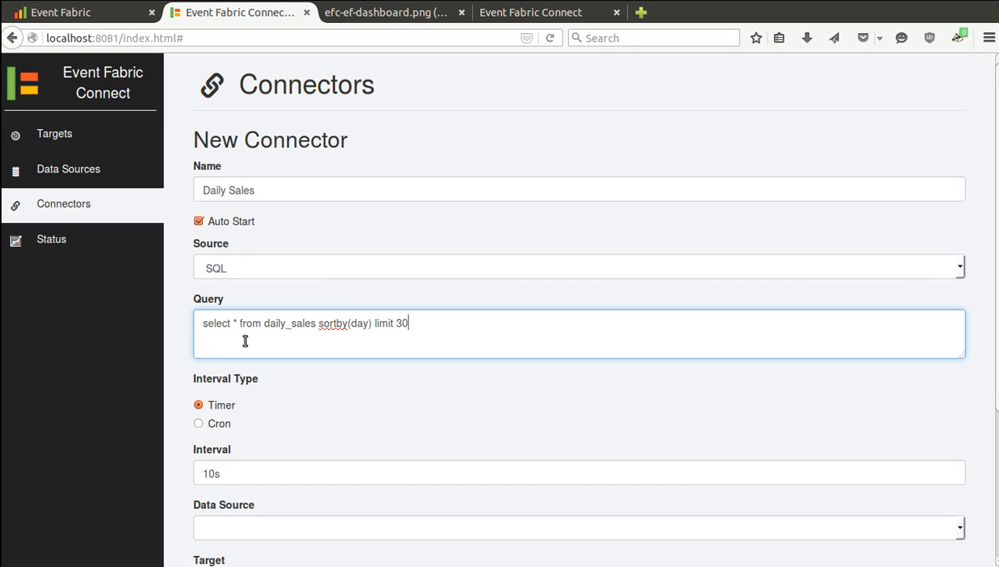
scroll(223, 419, down, 2)
click(215, 415)
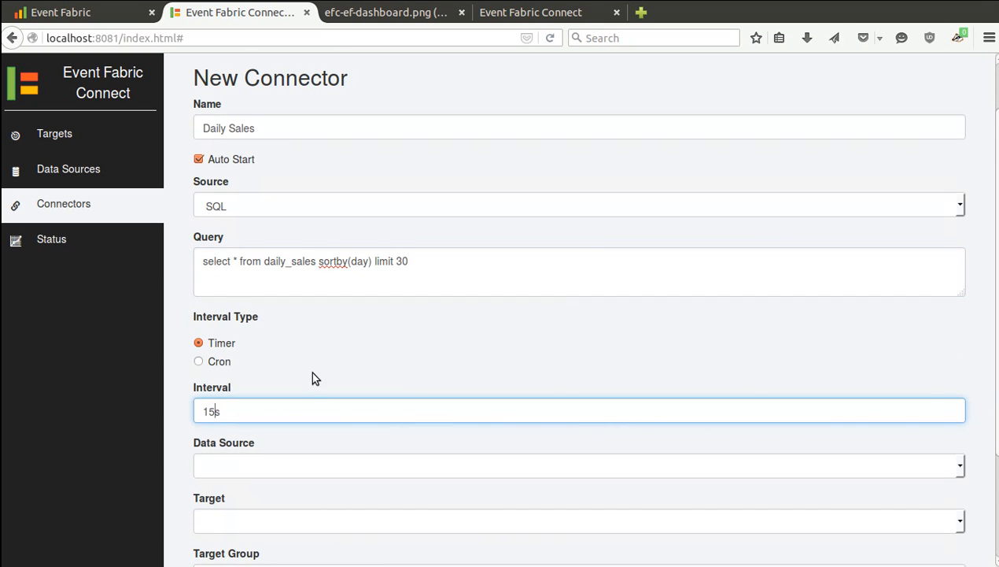
Route the Sales data source to the Event Fabric target, the user's group, channel daily-sales
scroll(310, 386, down, 2)
click(306, 404)
click(305, 435)
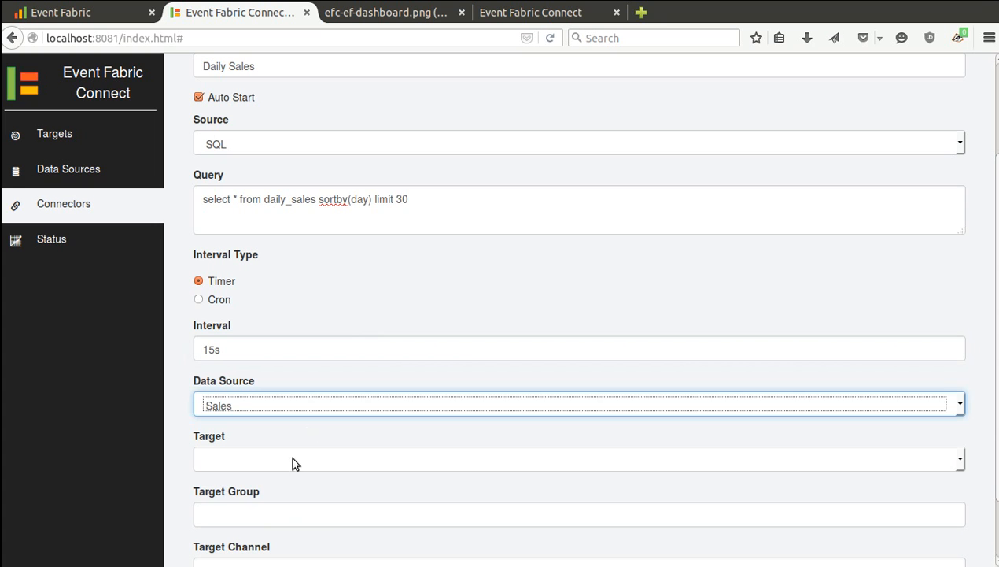
click(292, 461)
click(292, 488)
click(289, 513)
text(_user_marianoguerra)
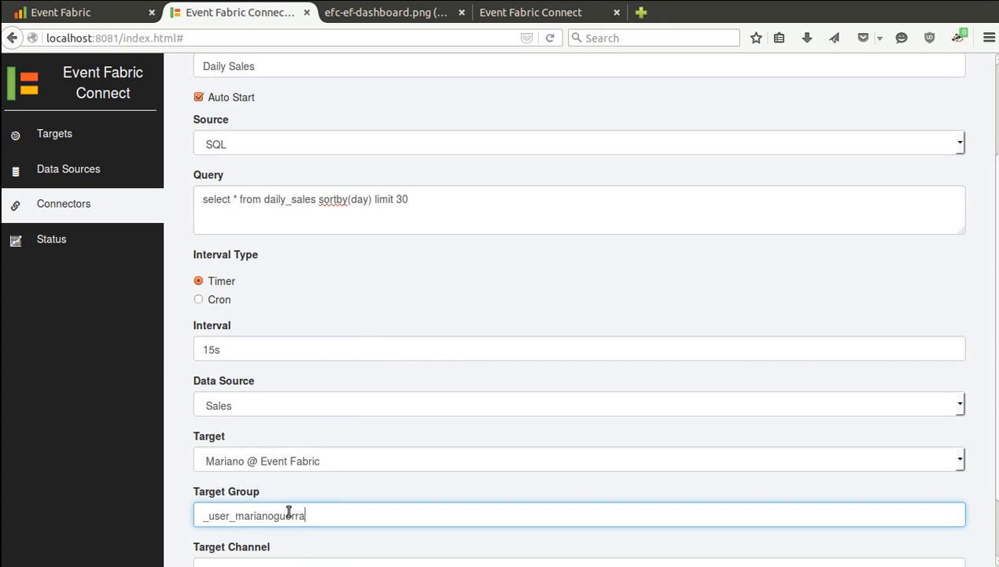
scroll(289, 512, down, 2)
click(257, 492)
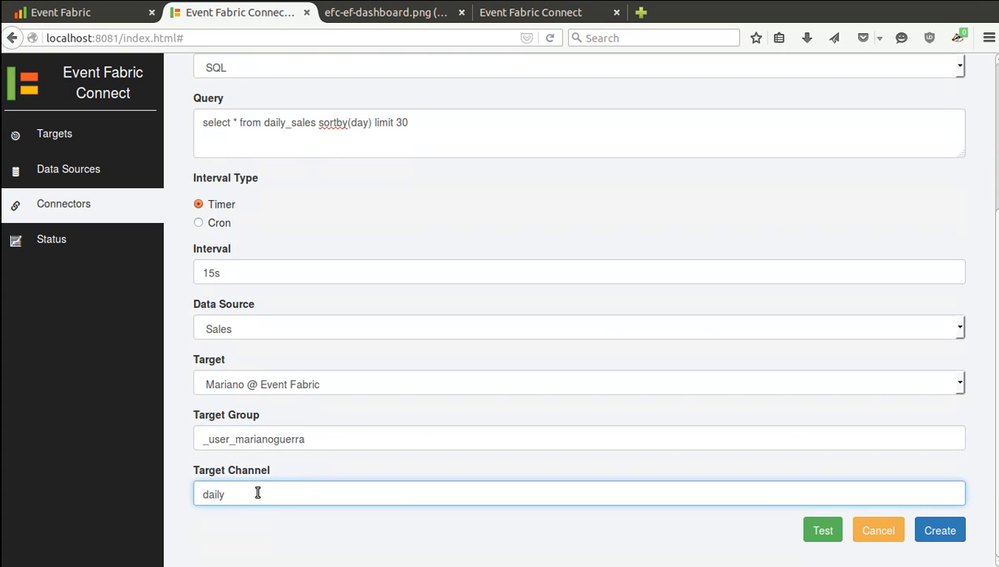
text(daily-sales)
Test, create and start the Daily Sales connector
click(824, 530)
click(540, 289)
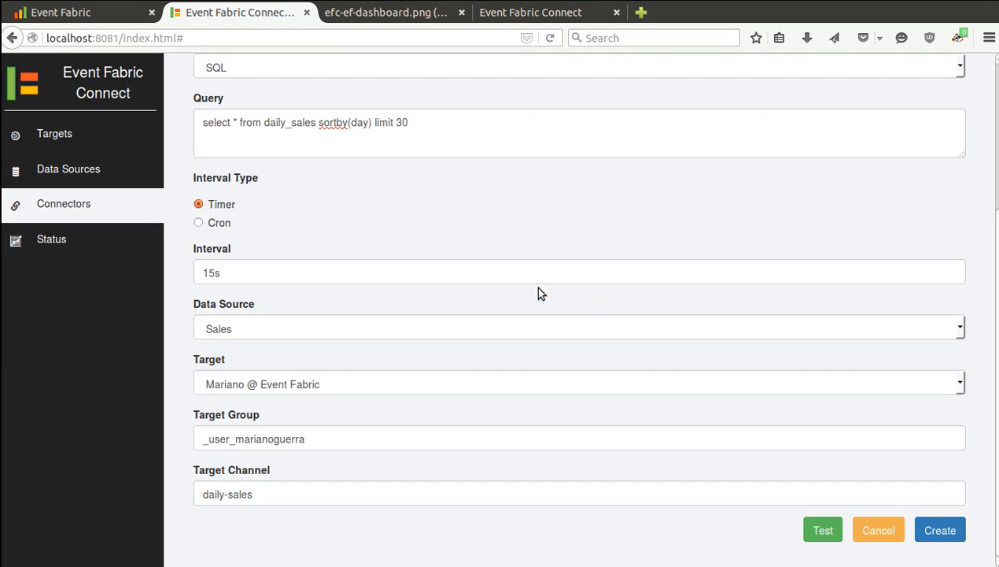
click(948, 540)
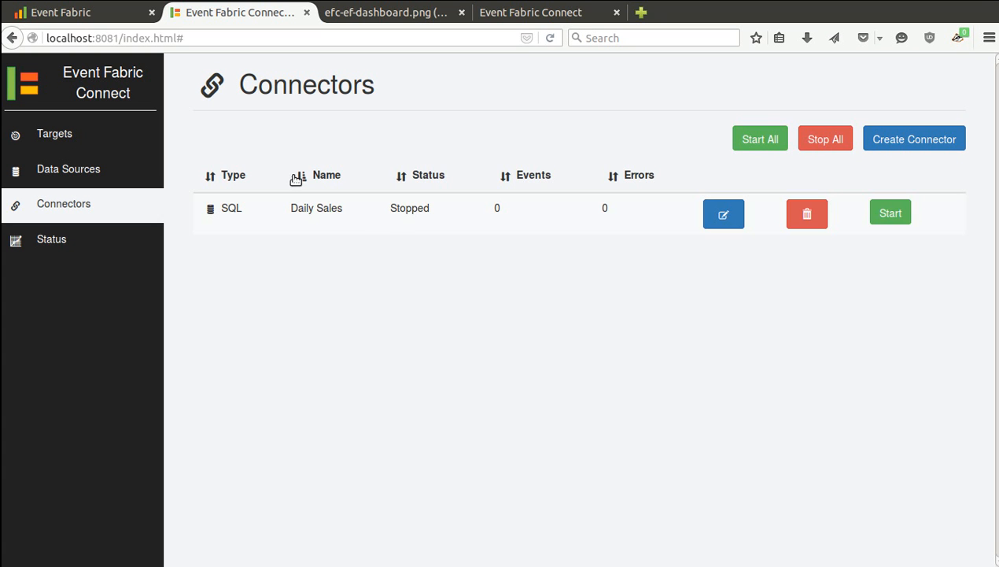
click(891, 214)
Create the Business Dashboard in Event Fabric and open its design canvas
click(111, 16)
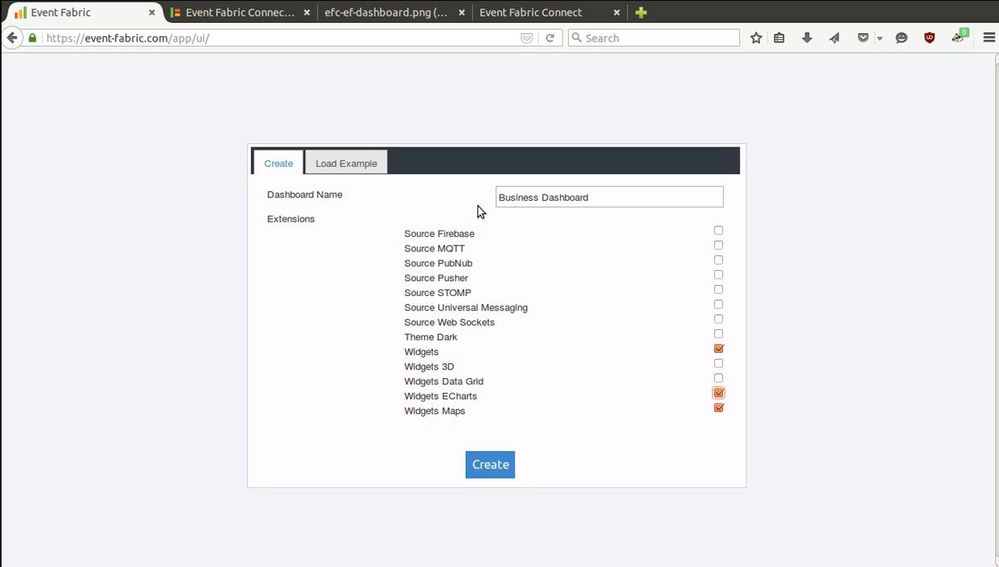
click(503, 472)
click(41, 119)
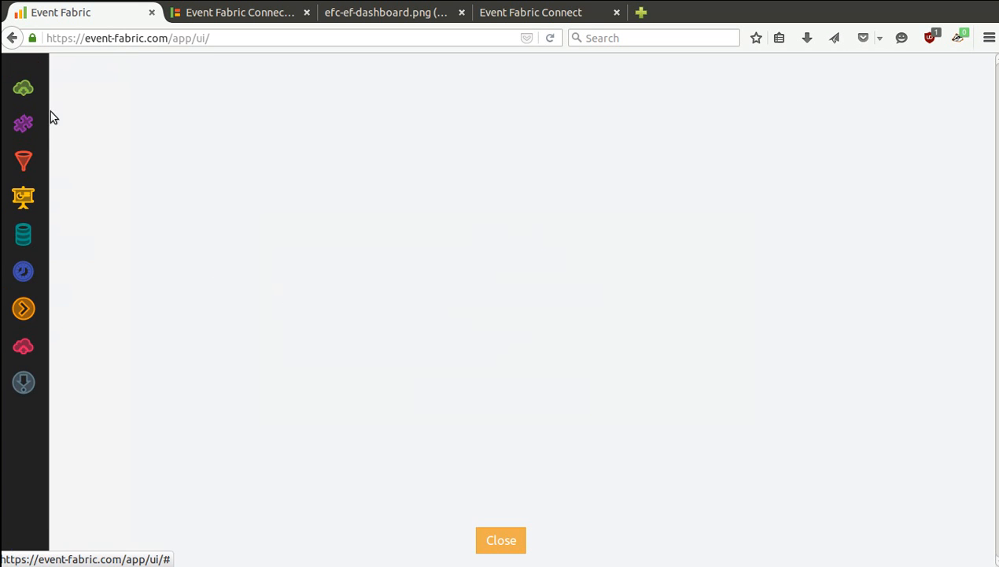
Add an Event Source node on the daily-sales channel named Daily Sales
drag(22, 87, 217, 174)
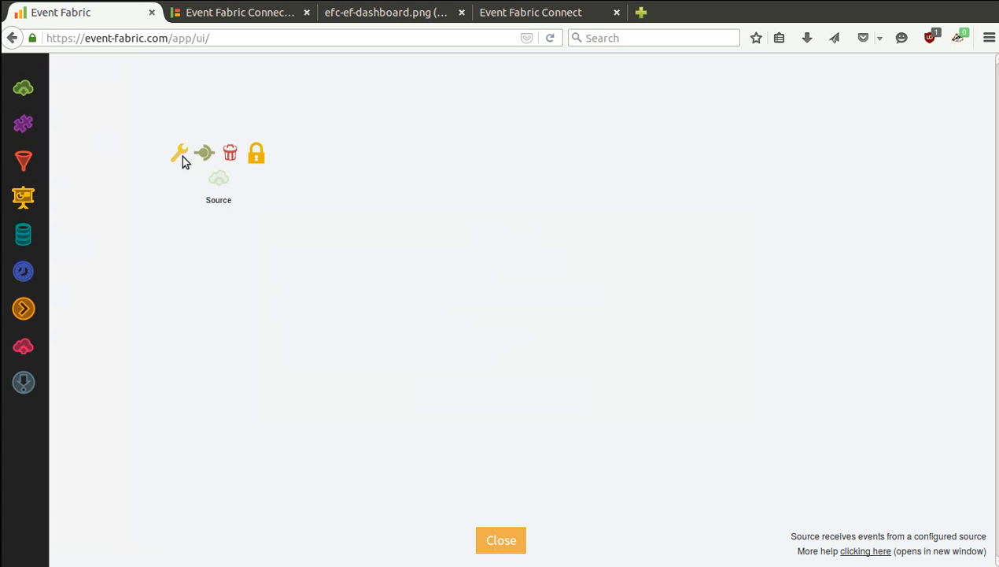
click(180, 153)
click(614, 303)
click(595, 334)
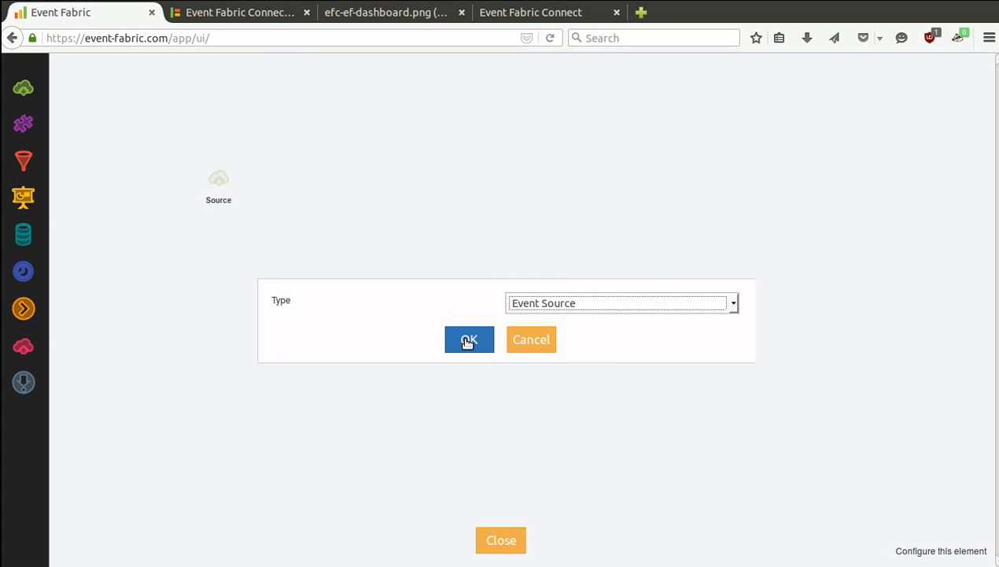
click(516, 307)
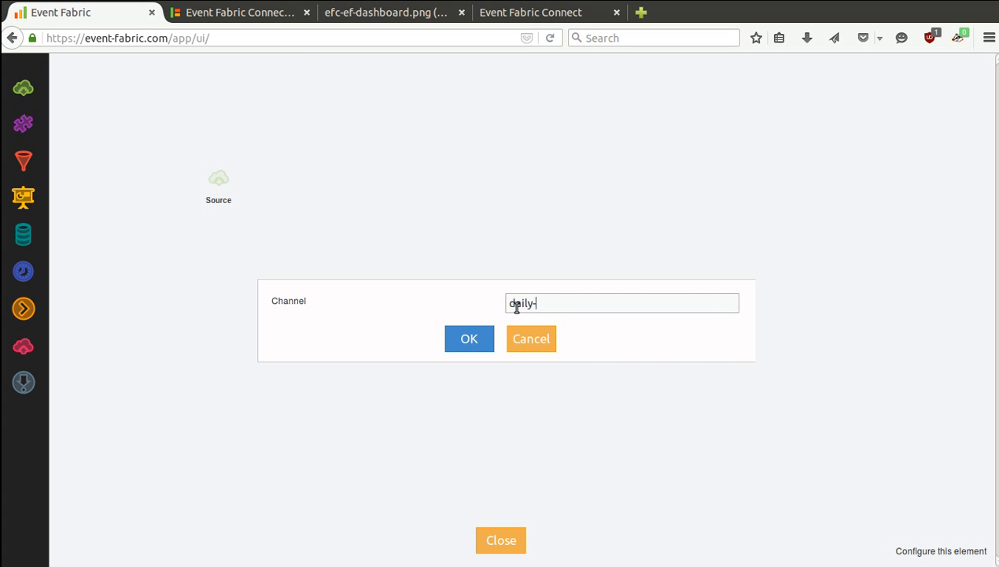
click(469, 337)
double_click(223, 201)
text(Daily Sales)
key(Return)
Inspect the sales events Daily Sales has received, then close the output view
click(232, 189)
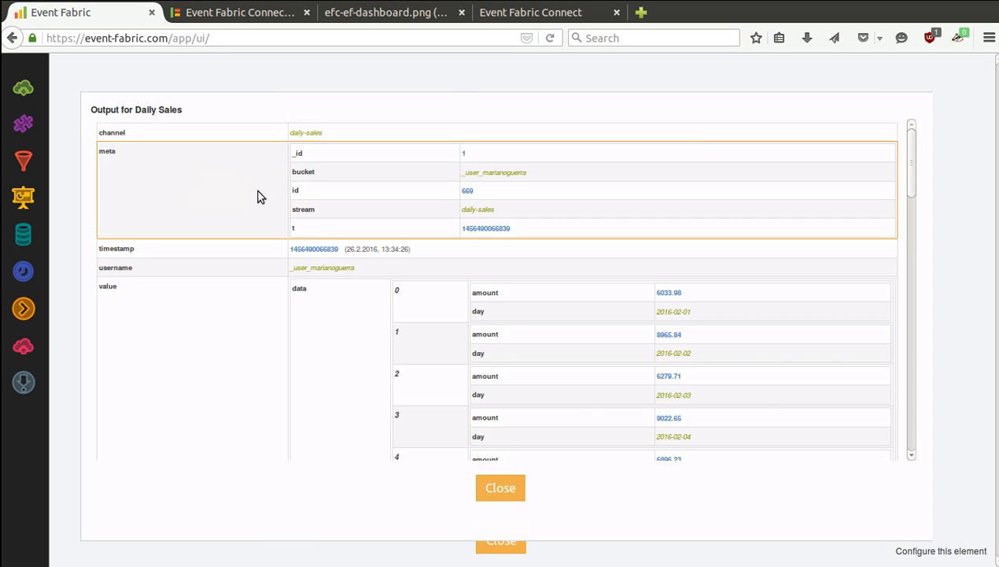
scroll(339, 232, down, 5)
scroll(369, 201, down, 10)
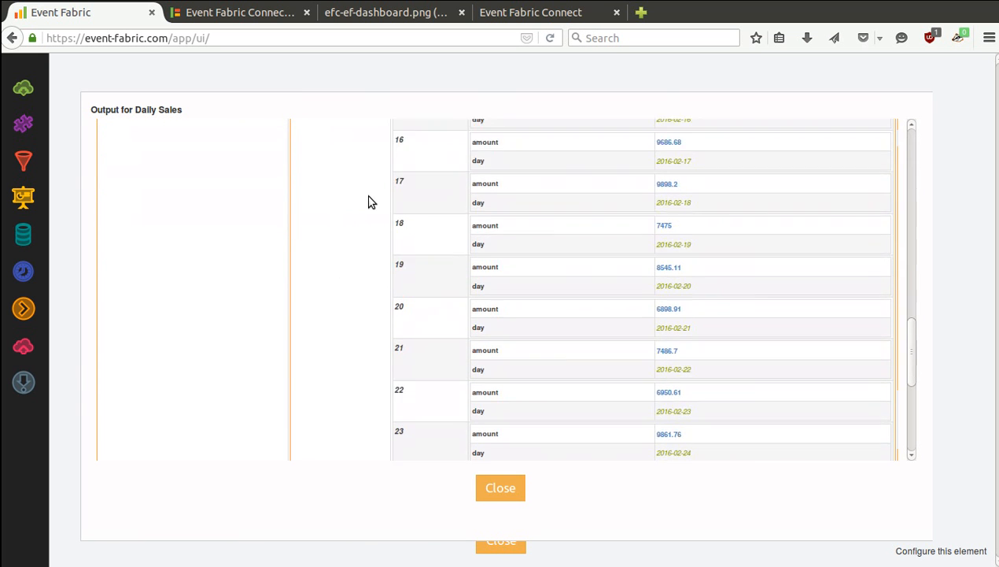
click(495, 499)
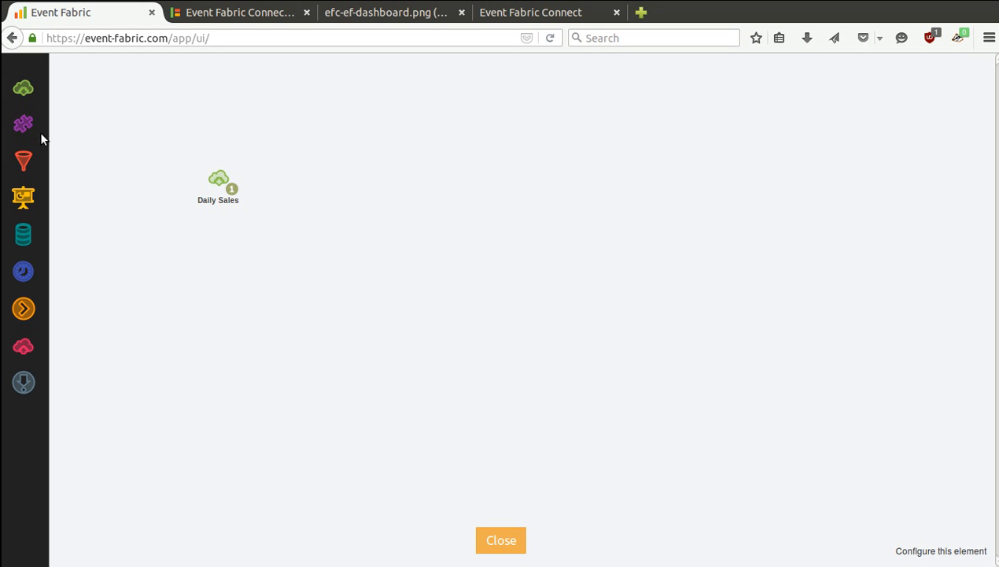
Add an adapter node and link Daily Sales into it
drag(23, 124, 307, 185)
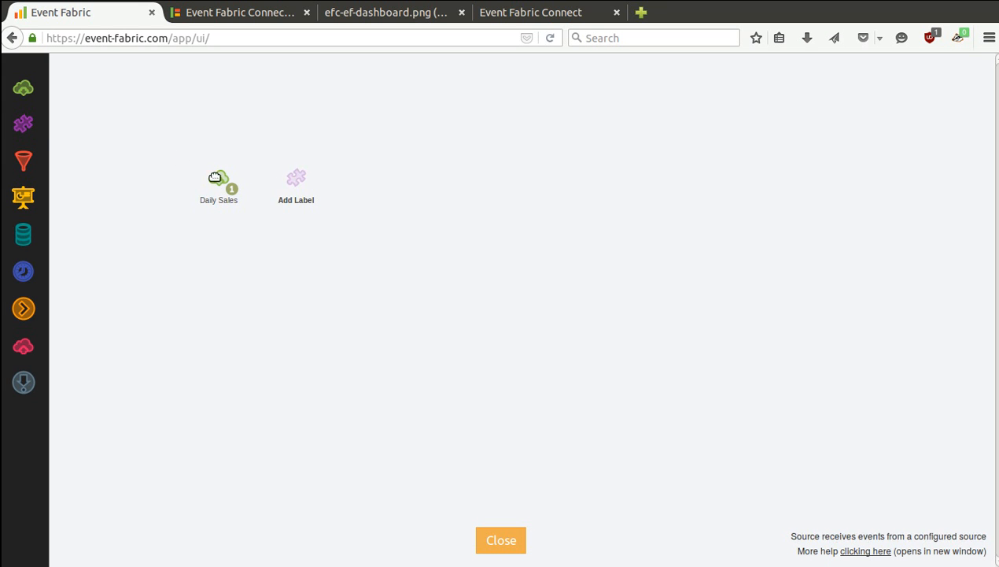
click(196, 186)
drag(206, 157, 296, 178)
In the adapter logic, add a for-each-item loop over value.data
click(257, 155)
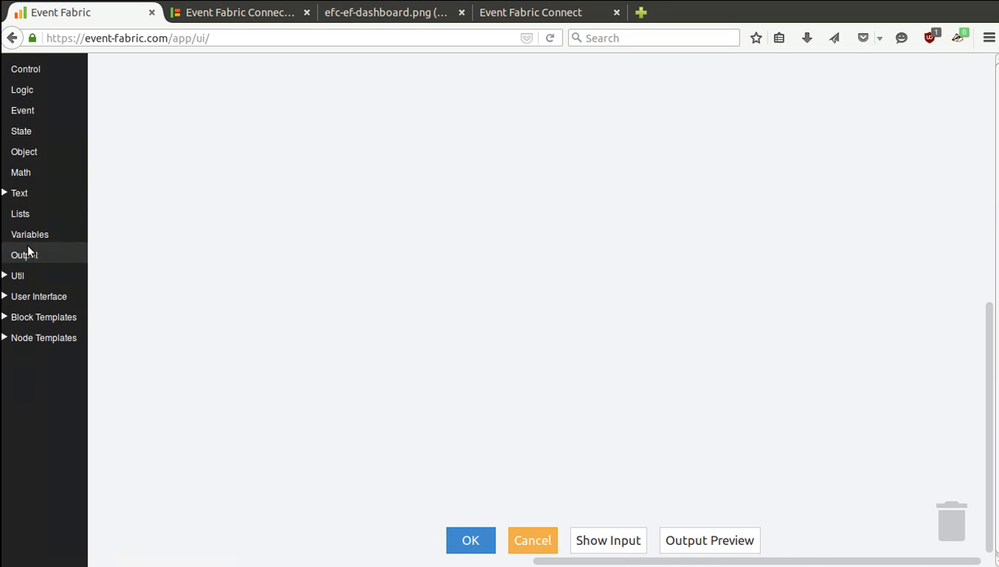
click(34, 72)
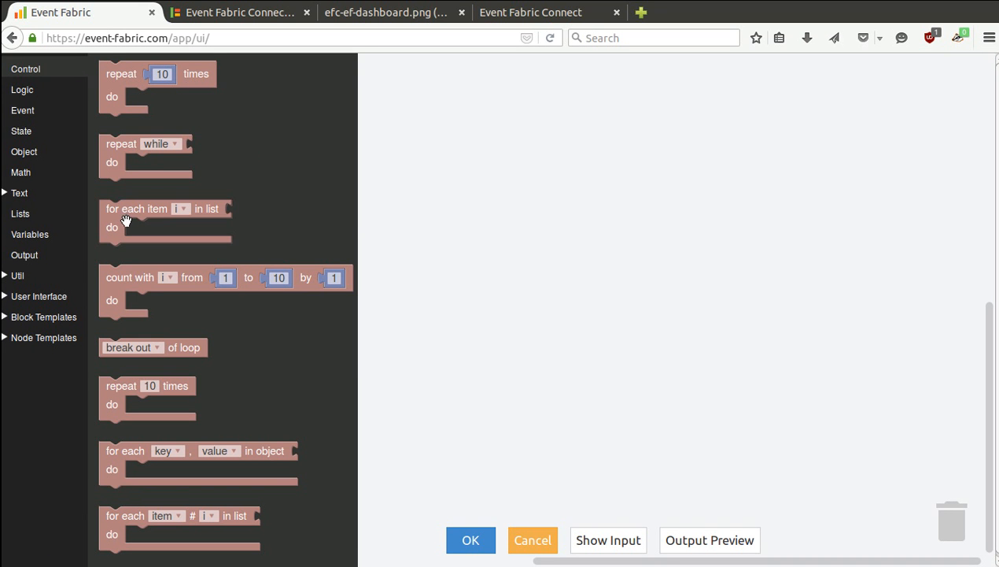
drag(107, 517, 367, 115)
click(31, 107)
double_click(367, 115)
text(data)
key(Return)
Emit each item inside the loop, preview the output records, and save the logic
click(32, 255)
drag(114, 76, 179, 144)
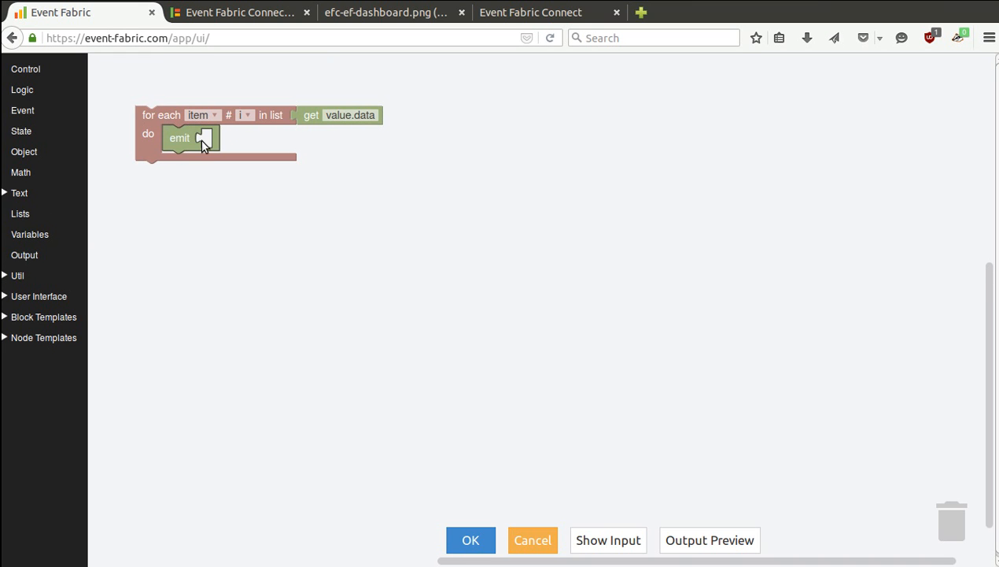
click(32, 233)
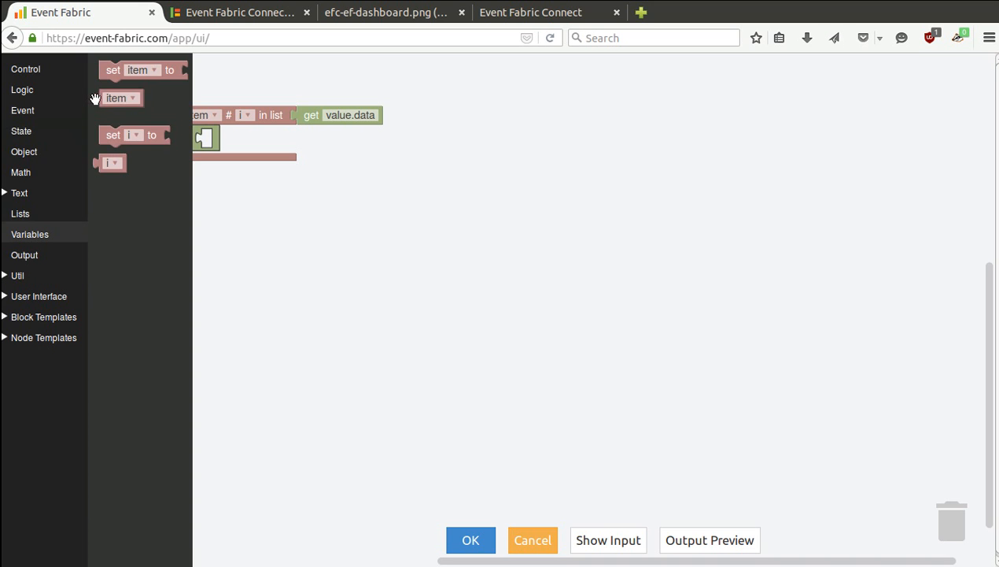
drag(98, 99, 211, 146)
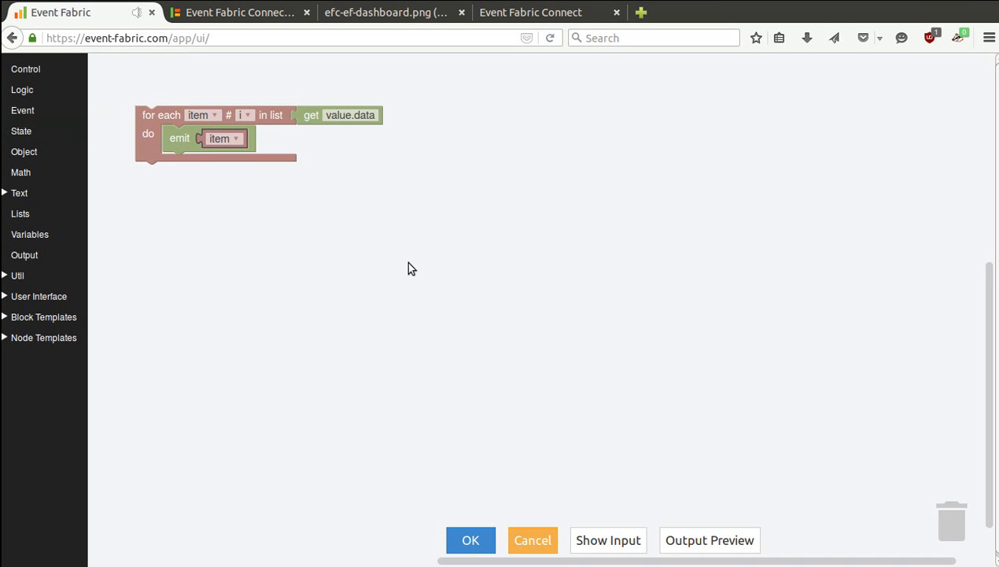
click(681, 539)
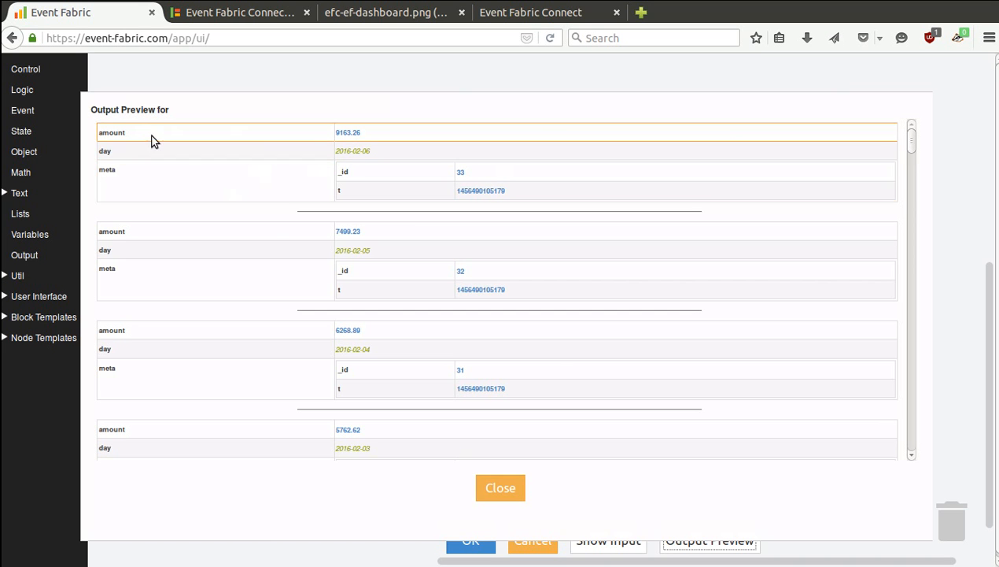
click(489, 482)
click(476, 540)
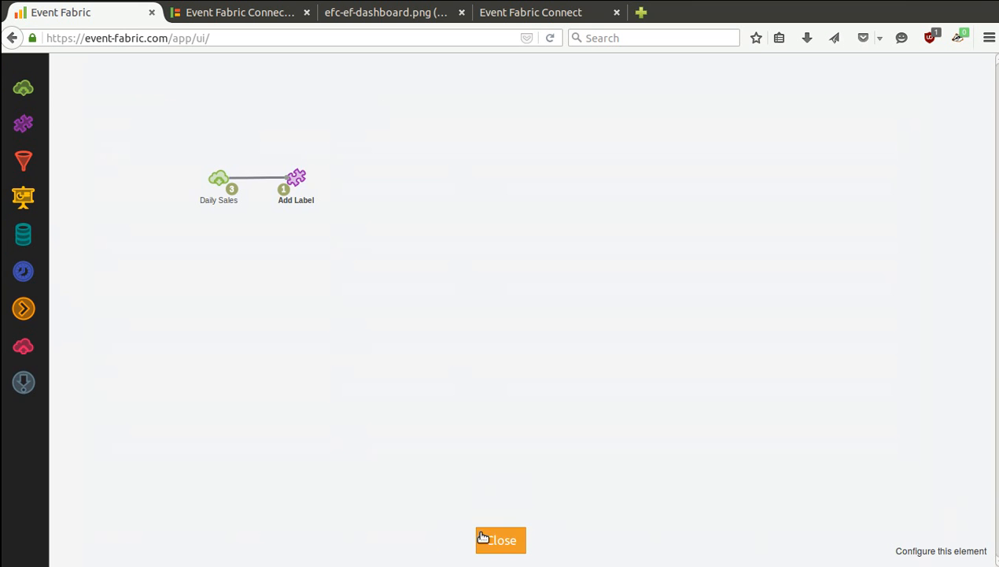
Add a second adapter node and link Add Label into it
drag(23, 124, 359, 175)
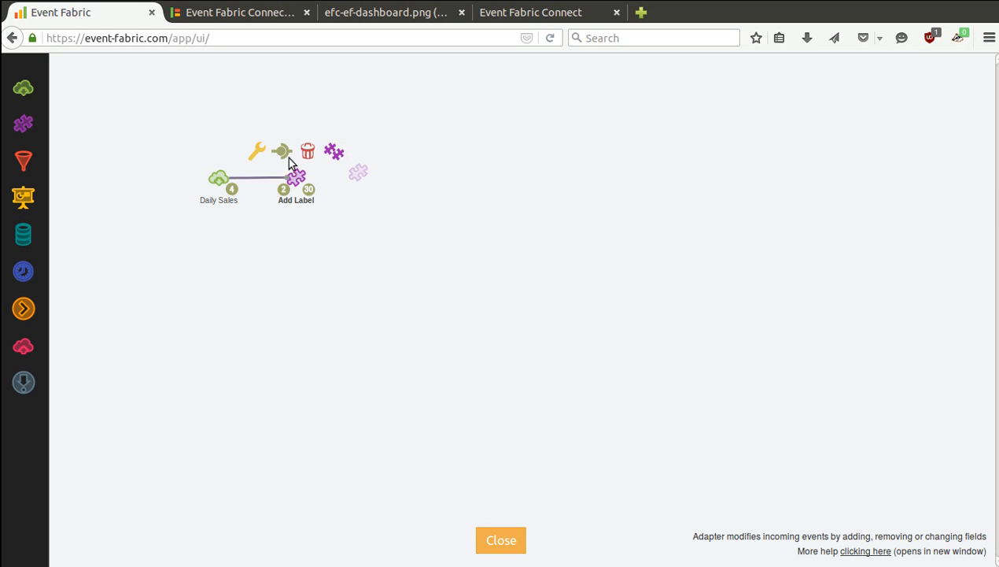
drag(282, 154, 358, 174)
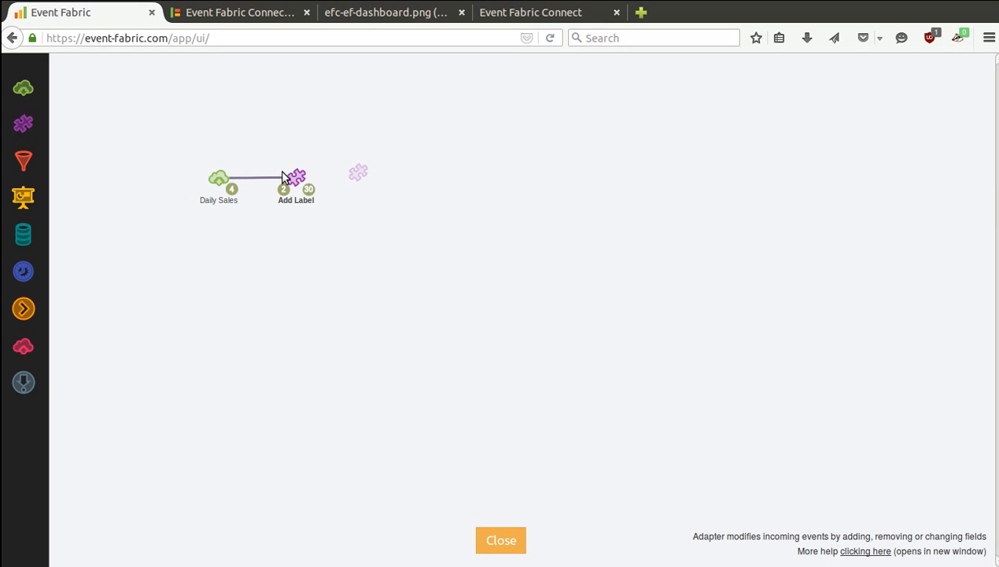
mouse_move(297, 175)
drag(281, 152, 358, 171)
Add an Echarts - Bar data view after the adapter and name it Daily Sales
drag(22, 197, 417, 178)
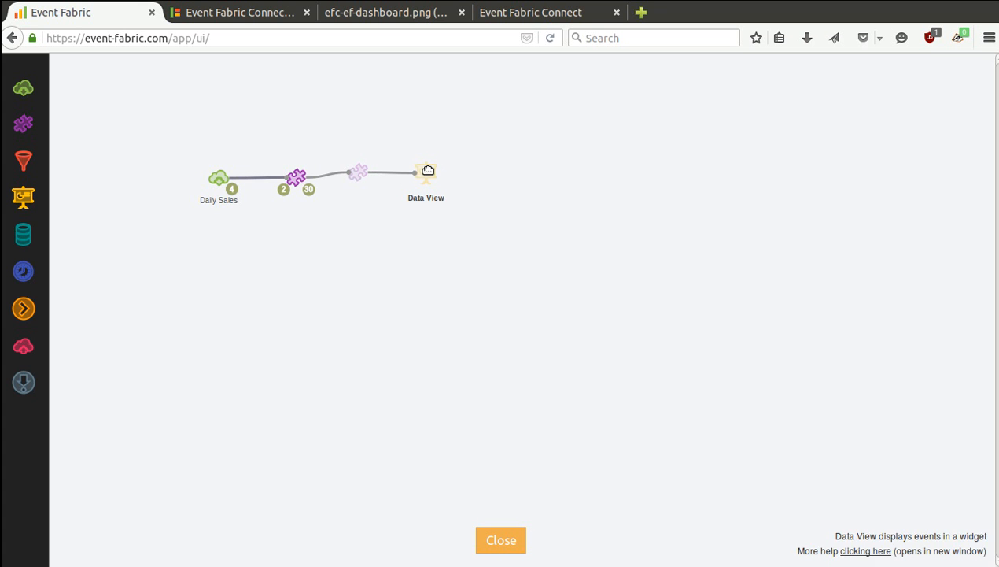
click(402, 147)
click(585, 268)
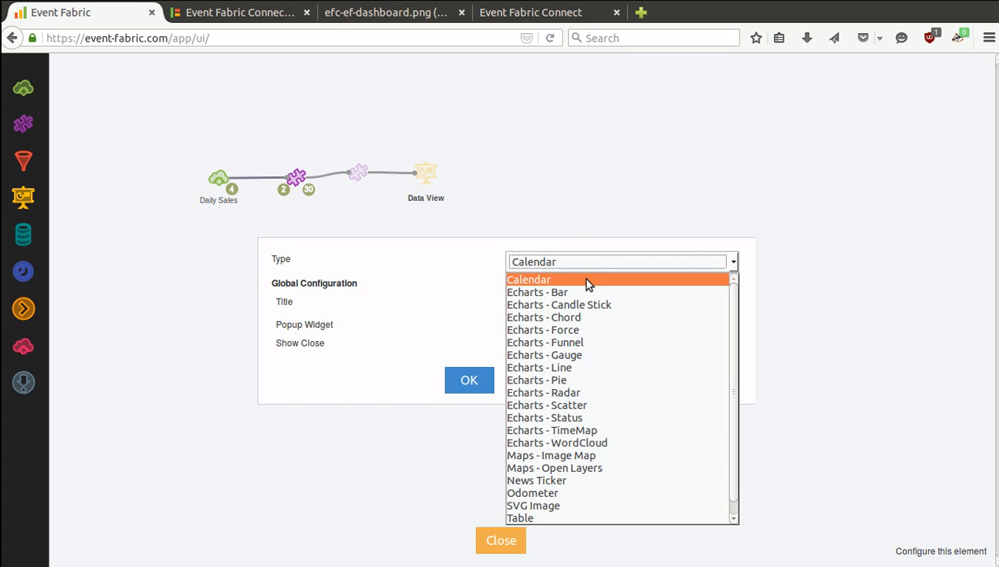
click(579, 291)
click(474, 381)
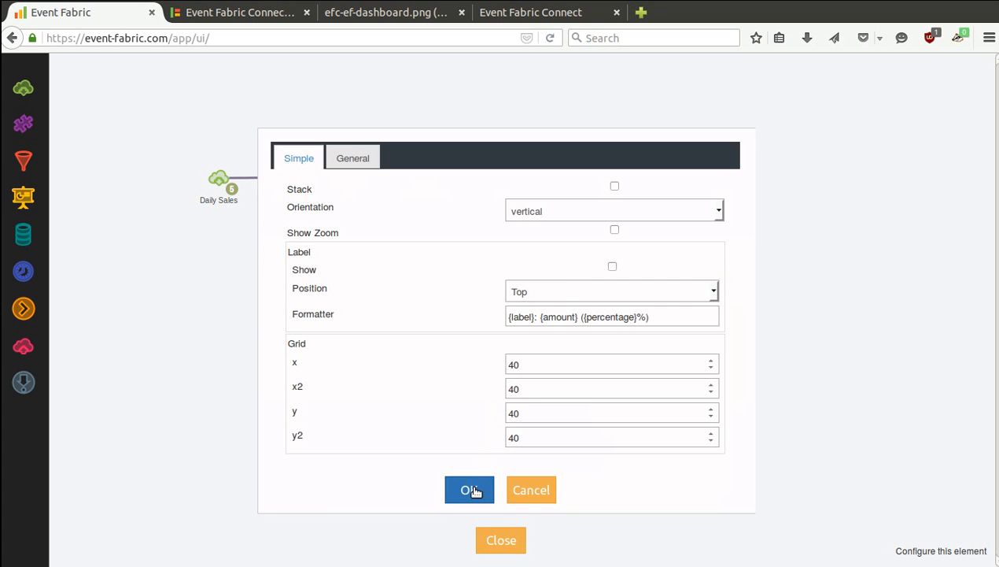
click(470, 489)
double_click(423, 197)
text(Daily Sales)
key(Return)
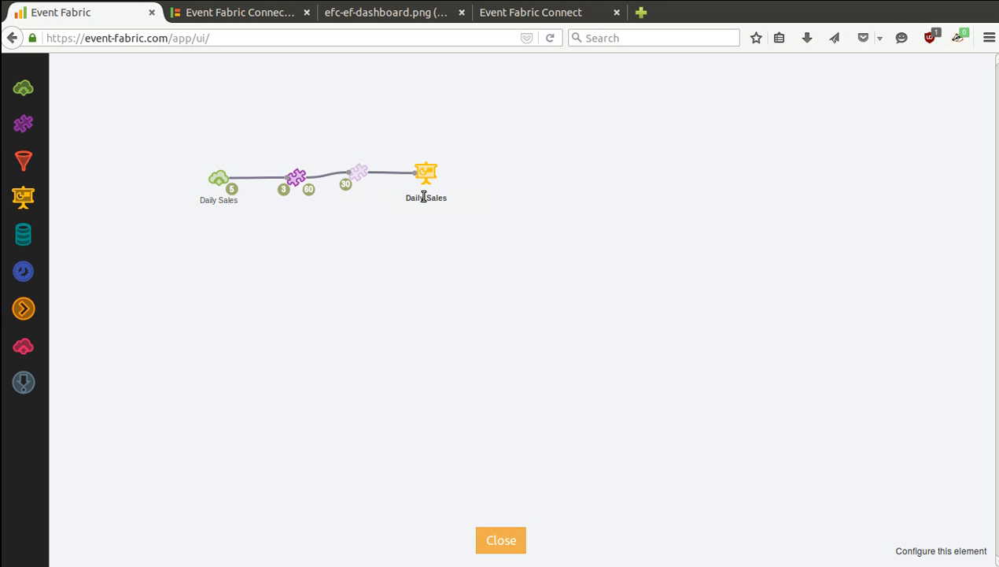
Add the required ECharts val, label and serie blocks to the new adapter
mouse_move(358, 169)
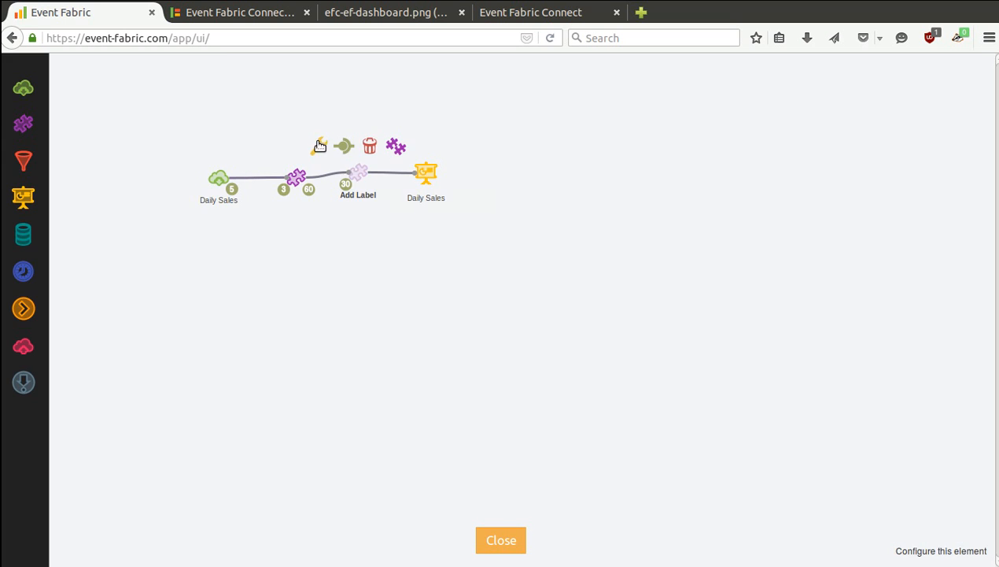
click(325, 150)
click(42, 338)
click(41, 358)
click(65, 398)
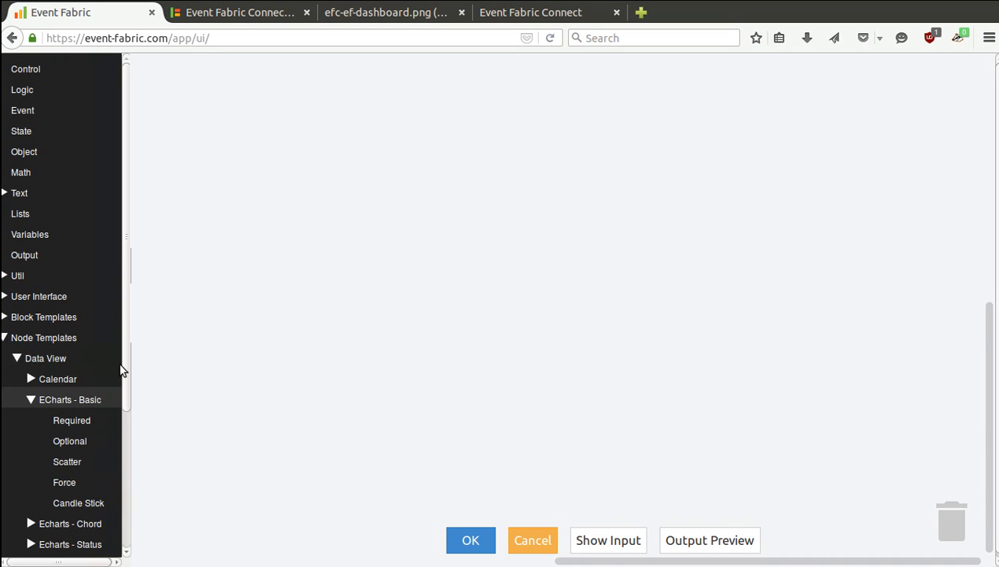
click(77, 422)
drag(156, 147, 274, 154)
Use amount as the value field and day as the label field
click(402, 156)
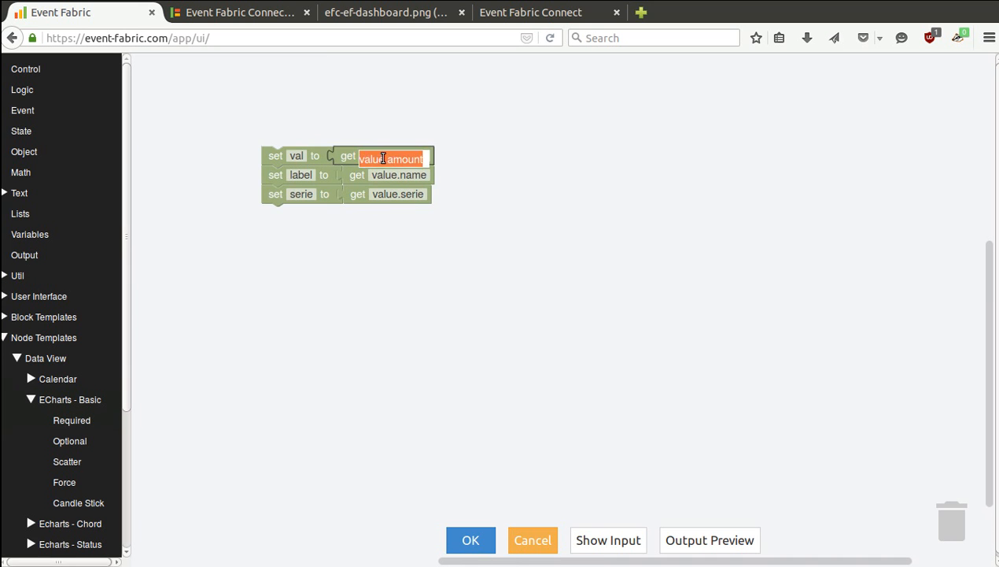
text(amount)
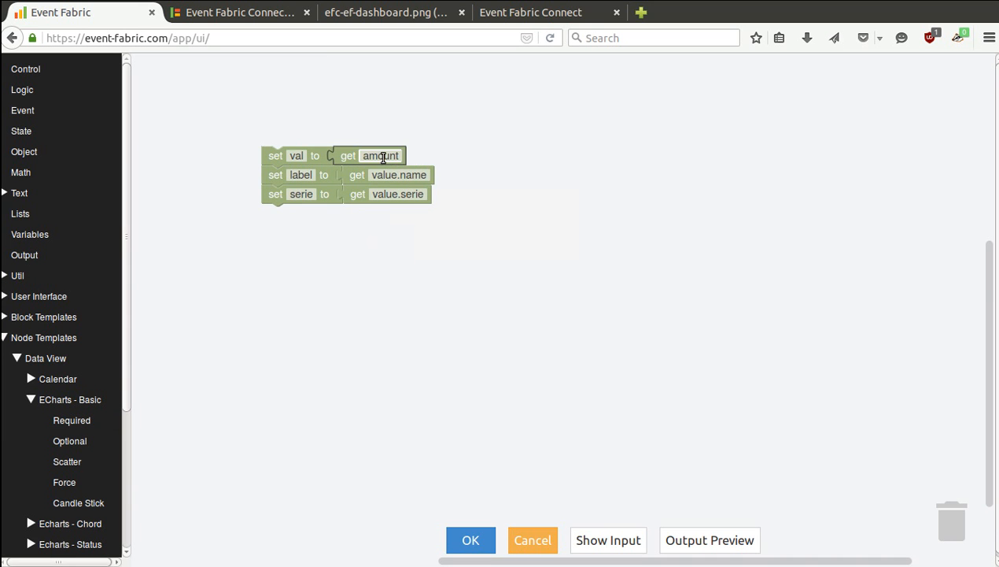
click(393, 177)
click(394, 178)
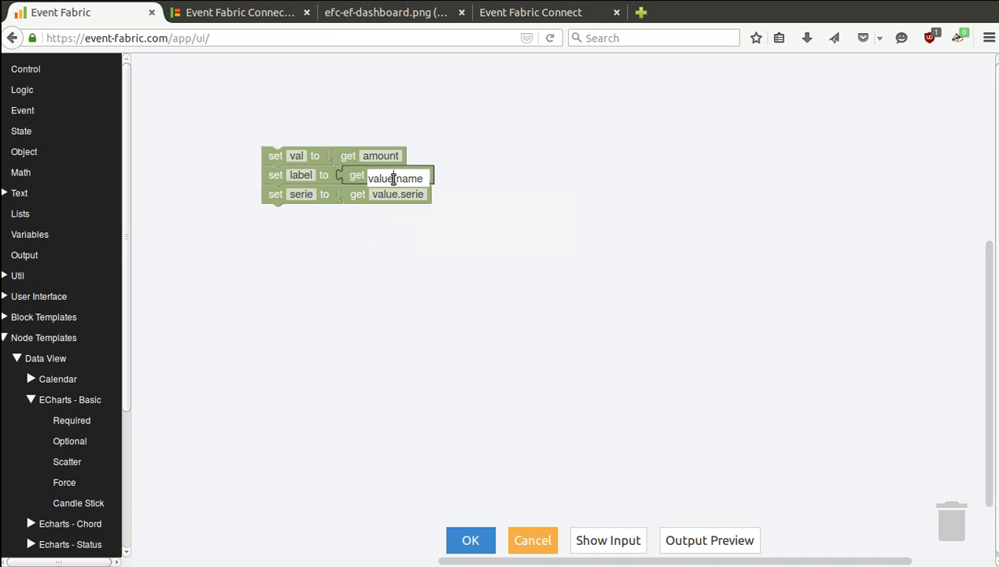
triple_click(393, 178)
text(day)
key(Return)
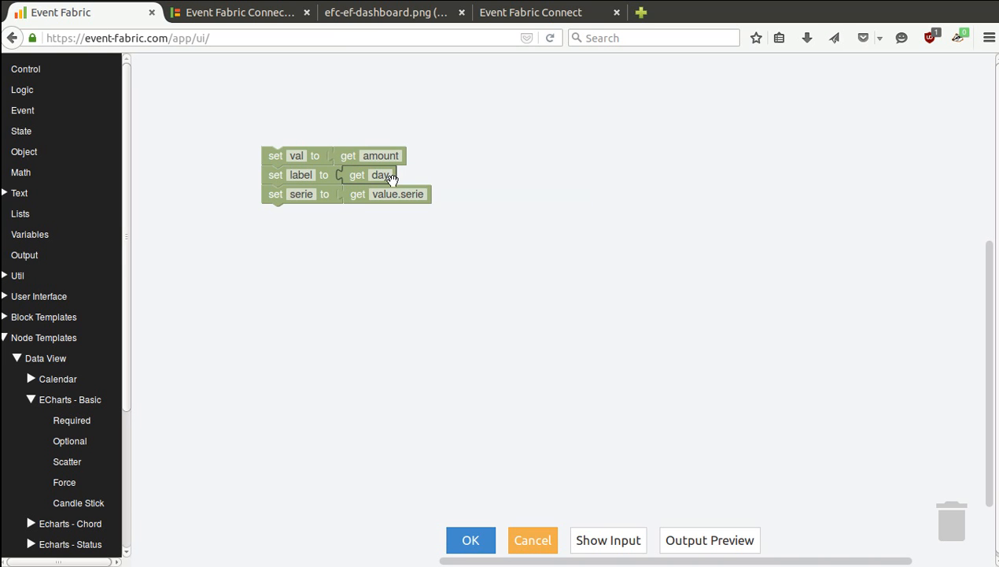
Replace the serie block with the text 'Daily Sales'
click(354, 196)
key(Delete)
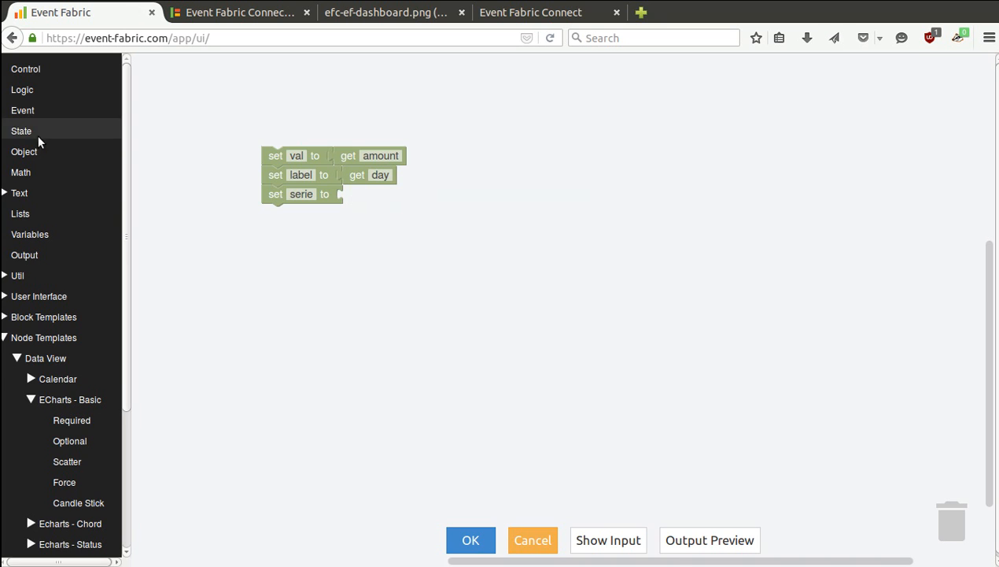
click(24, 195)
drag(153, 69, 364, 199)
click(364, 198)
text(Daily )
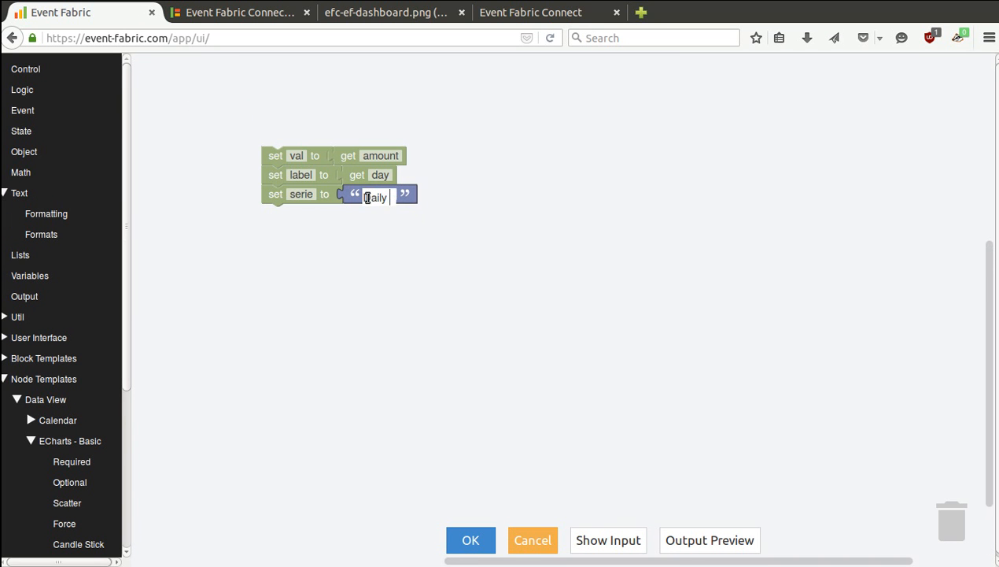
text(Sales)
click(143, 237)
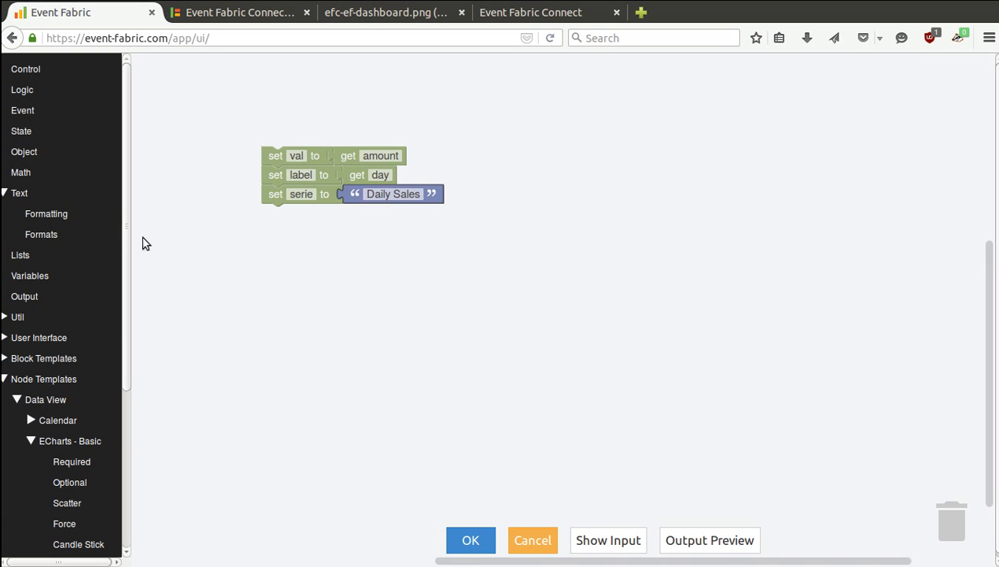
Attach a set color block making the series blue
click(74, 357)
click(66, 417)
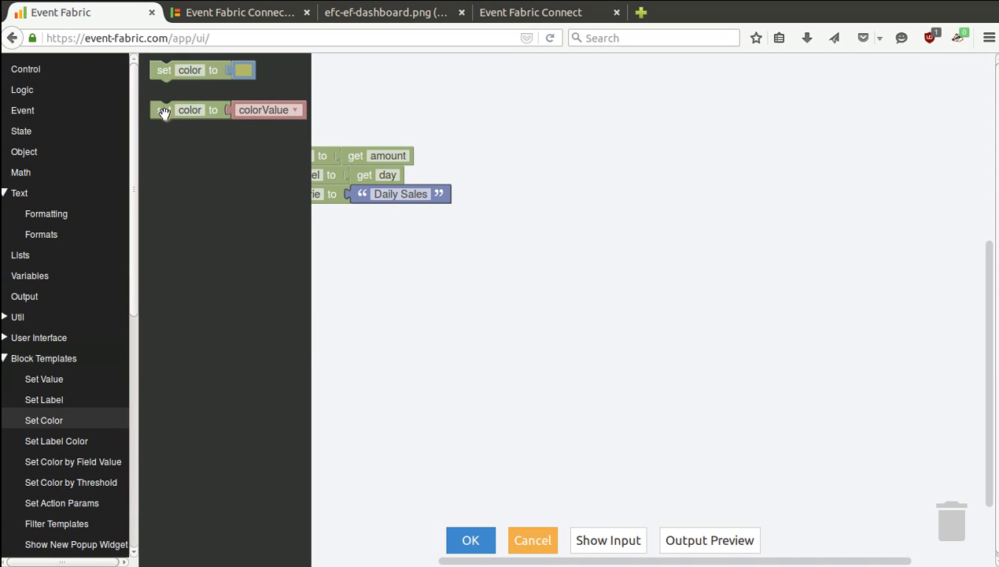
drag(164, 73, 286, 216)
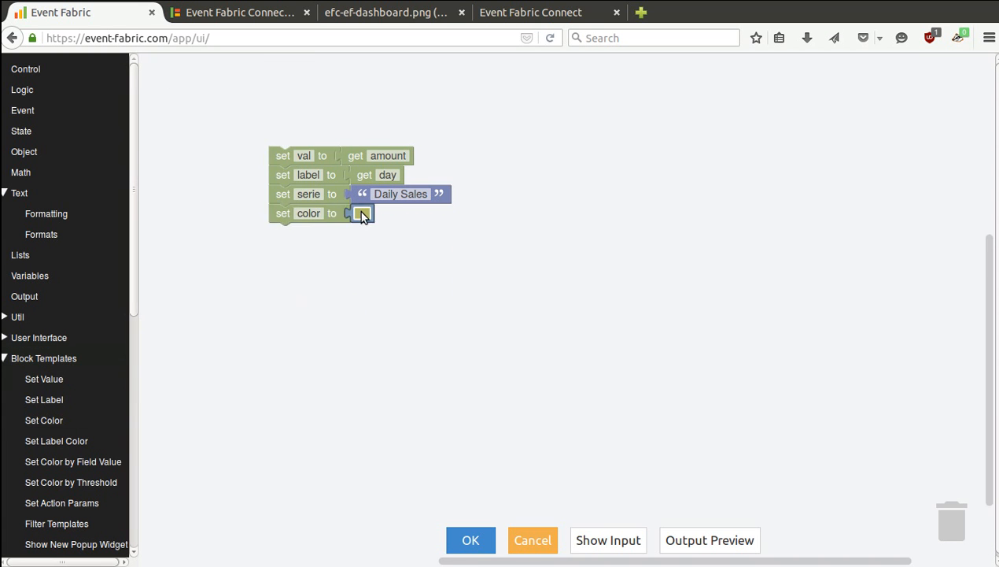
click(361, 213)
click(428, 223)
Save the adapter logic, then enlarge and reposition the Daily Sales chart panel
click(491, 539)
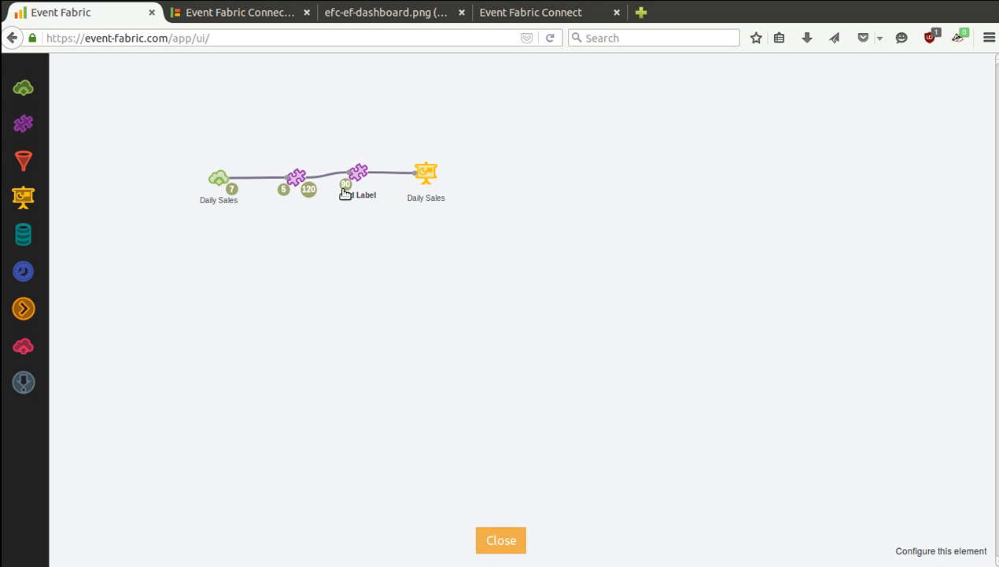
click(501, 542)
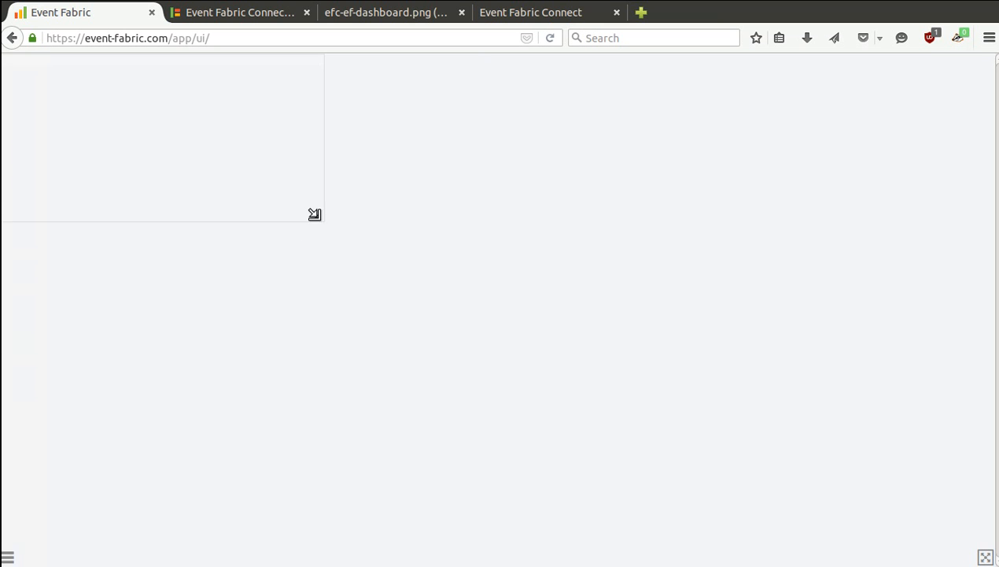
drag(314, 214, 467, 332)
drag(281, 85, 368, 99)
Start a new auto-starting Montly Sales connector with an SQL source query
click(240, 22)
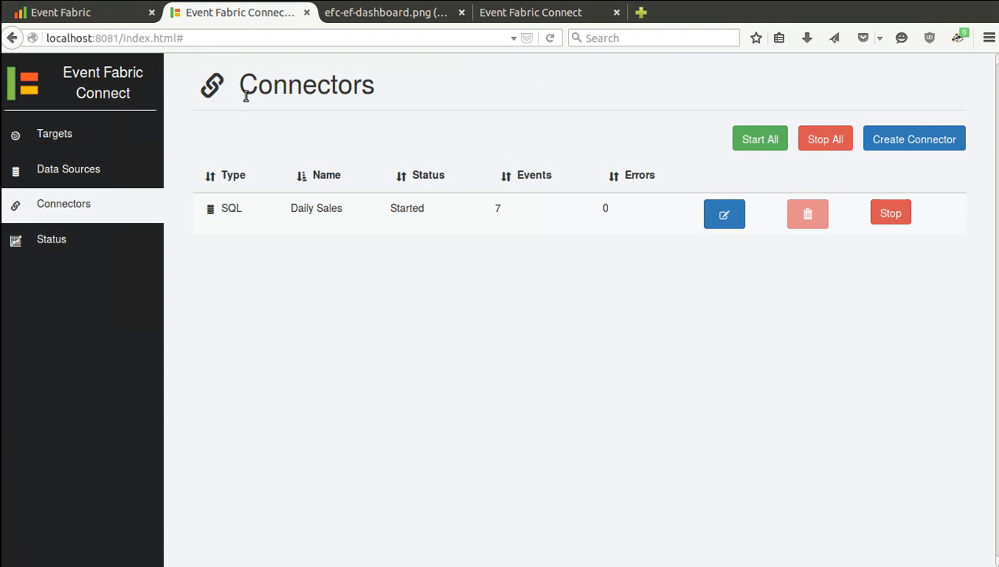
click(888, 141)
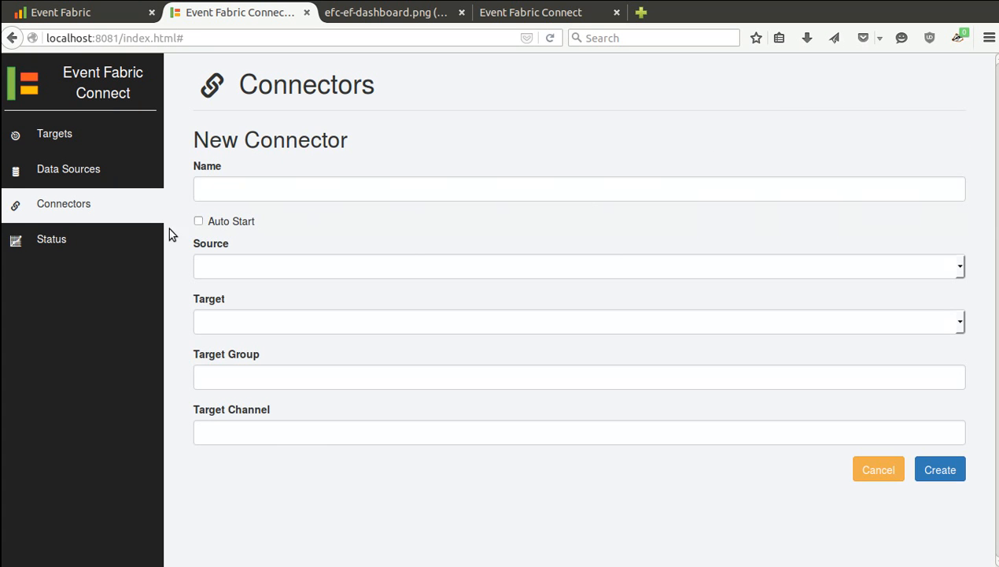
click(216, 198)
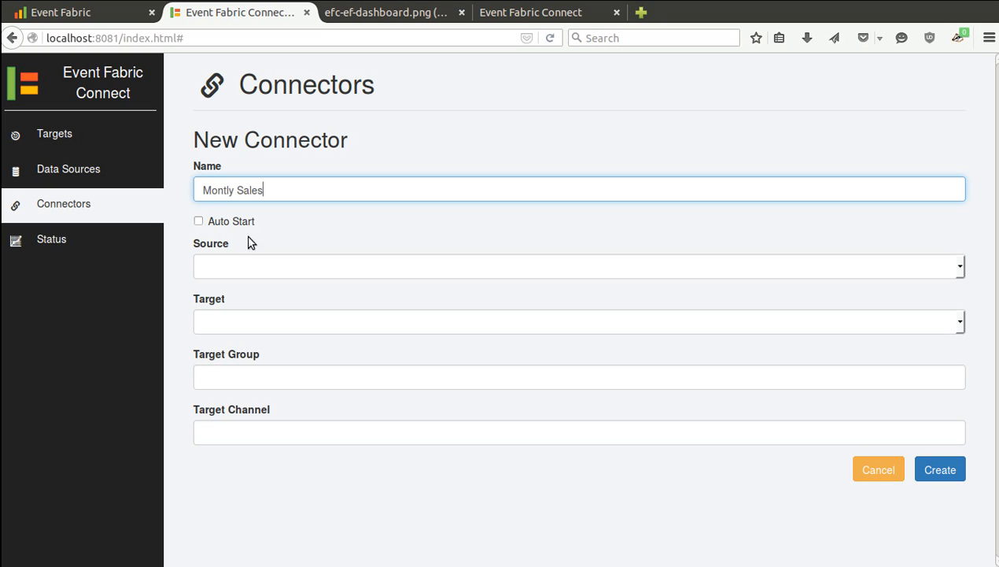
click(226, 221)
click(240, 266)
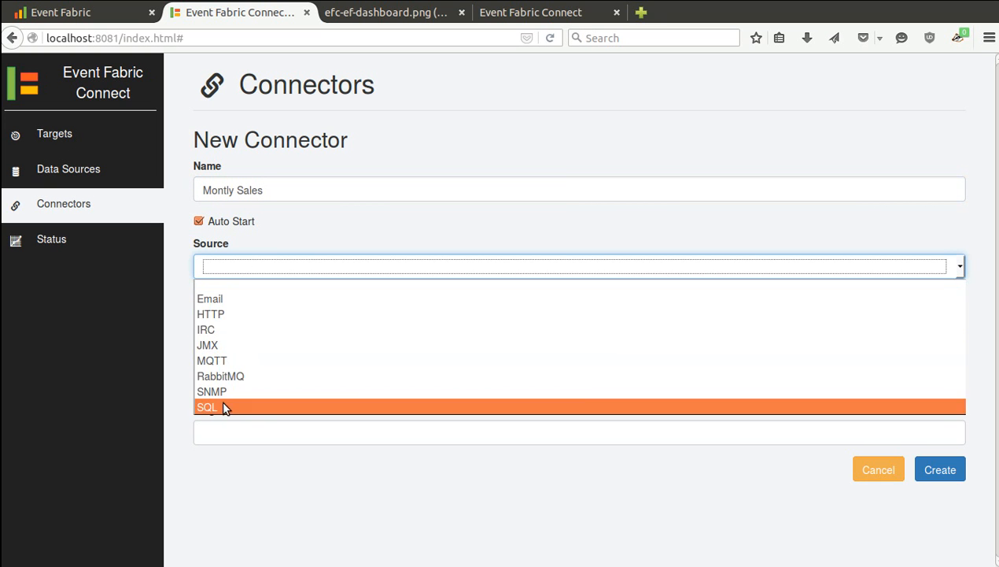
click(224, 408)
click(233, 325)
text(select)
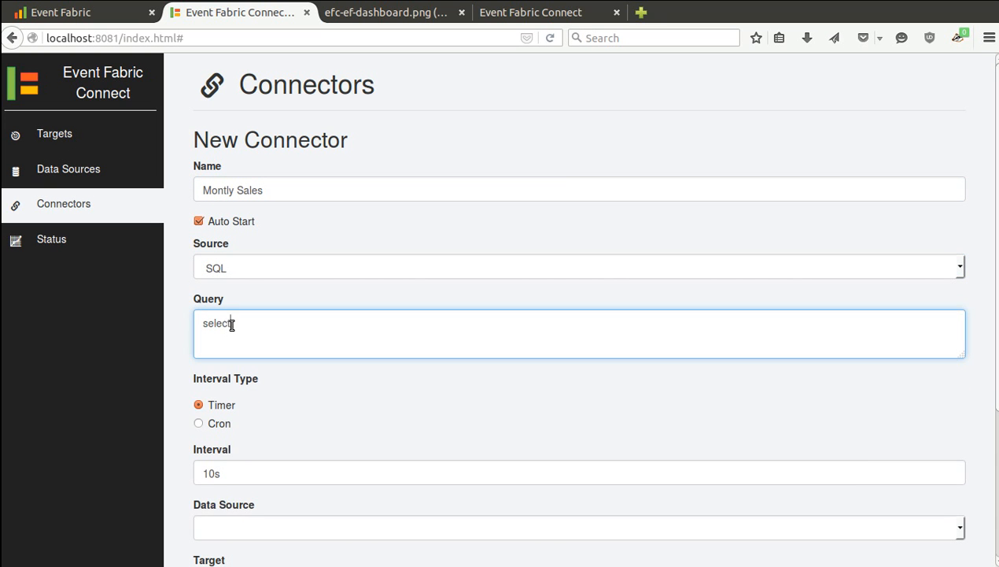
text( from monthly_sales sortby(month) limit 12)
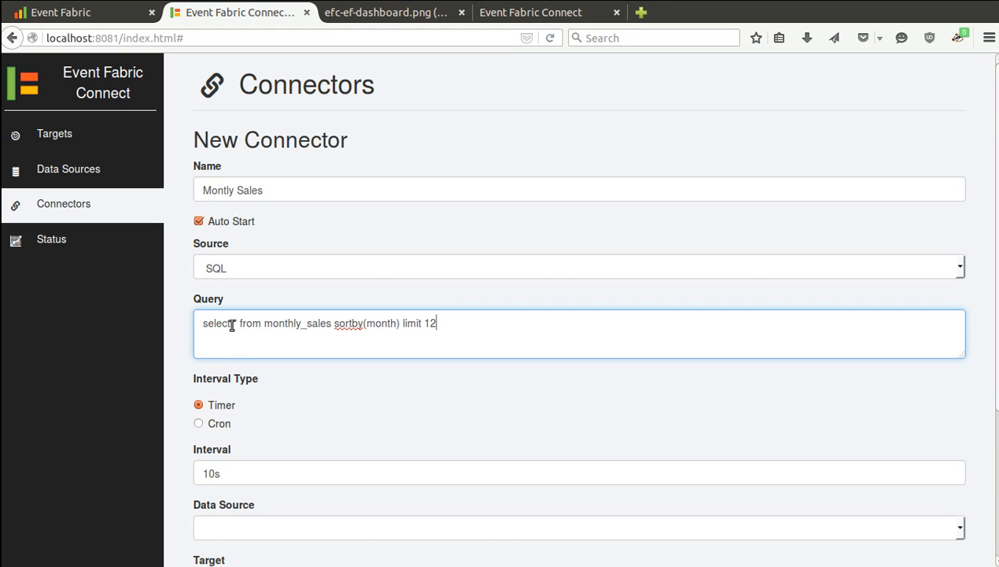
Set a 15s interval and route Sales data to the Event Fabric target's monthly-sales channel
scroll(206, 433, down, 2)
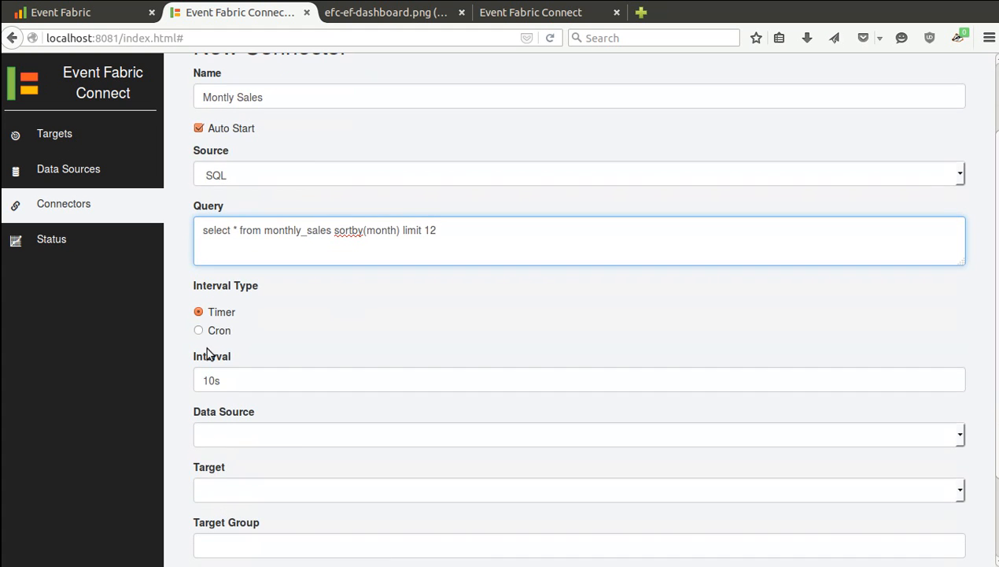
drag(215, 380, 208, 382)
text(5)
scroll(272, 384, down, 1)
click(275, 405)
click(269, 434)
click(271, 460)
click(272, 489)
click(261, 511)
text(_user_marianoguerra)
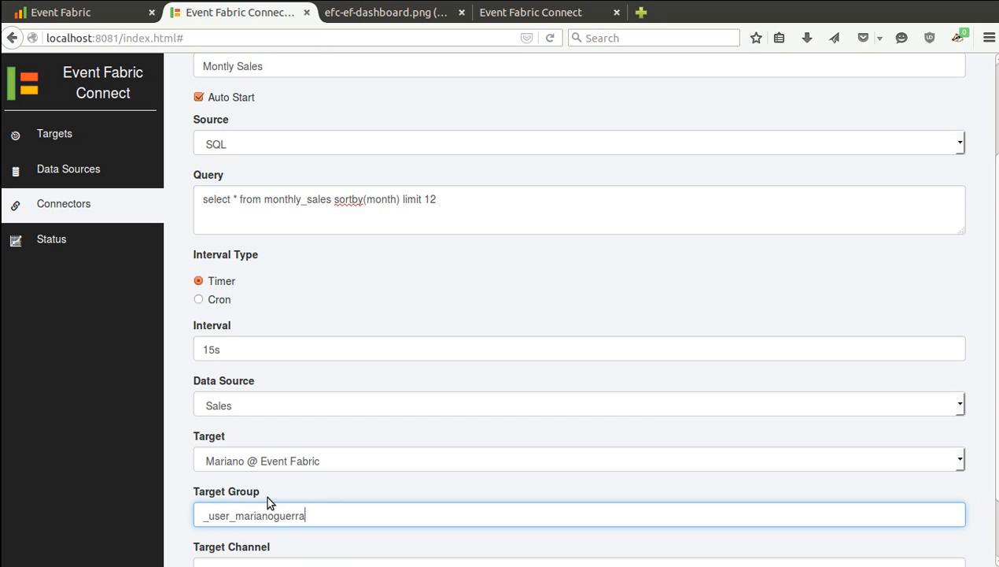
scroll(312, 459, down, 2)
click(296, 483)
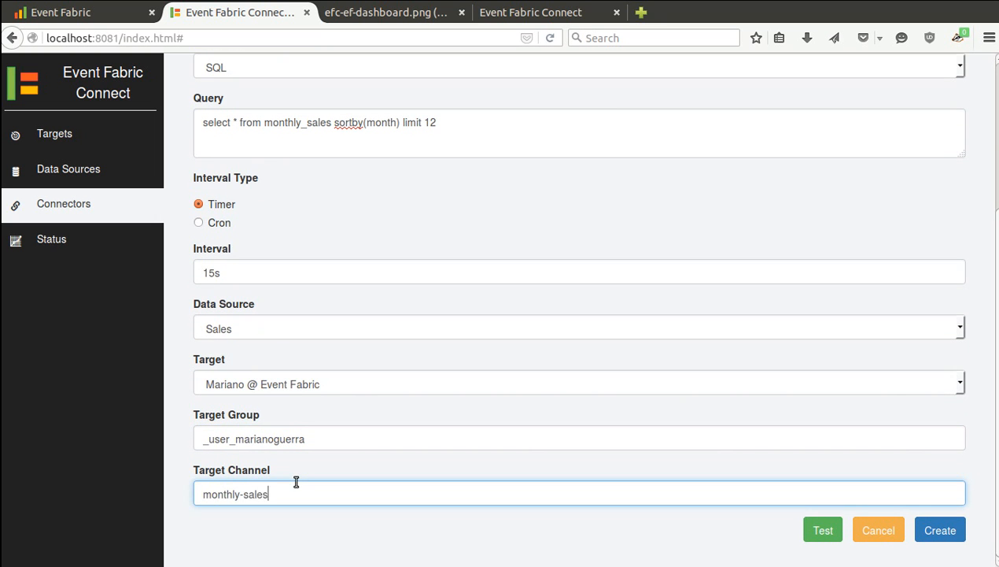
Test, create and start the Montly Sales connector, then return to the dashboard
click(822, 530)
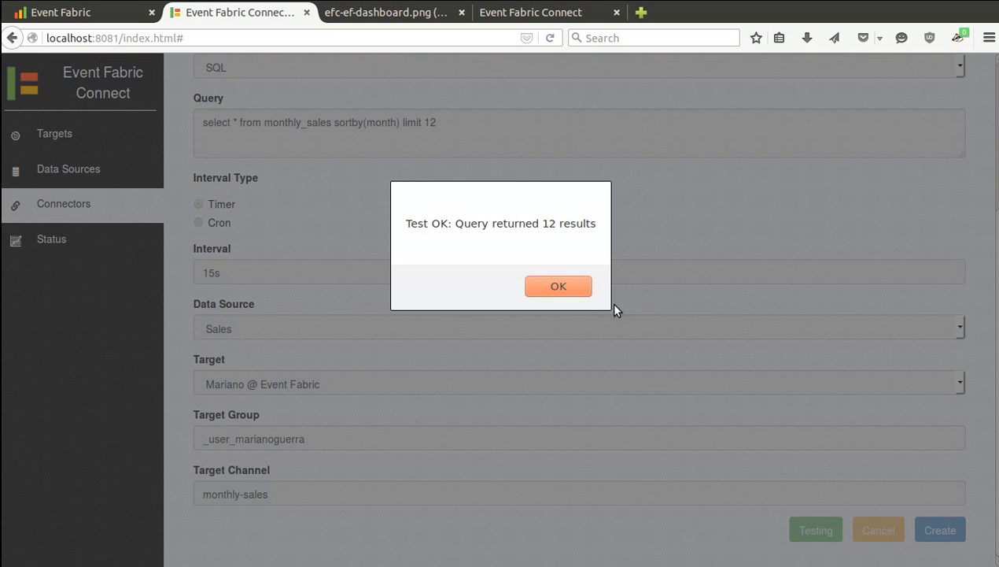
click(581, 288)
click(944, 532)
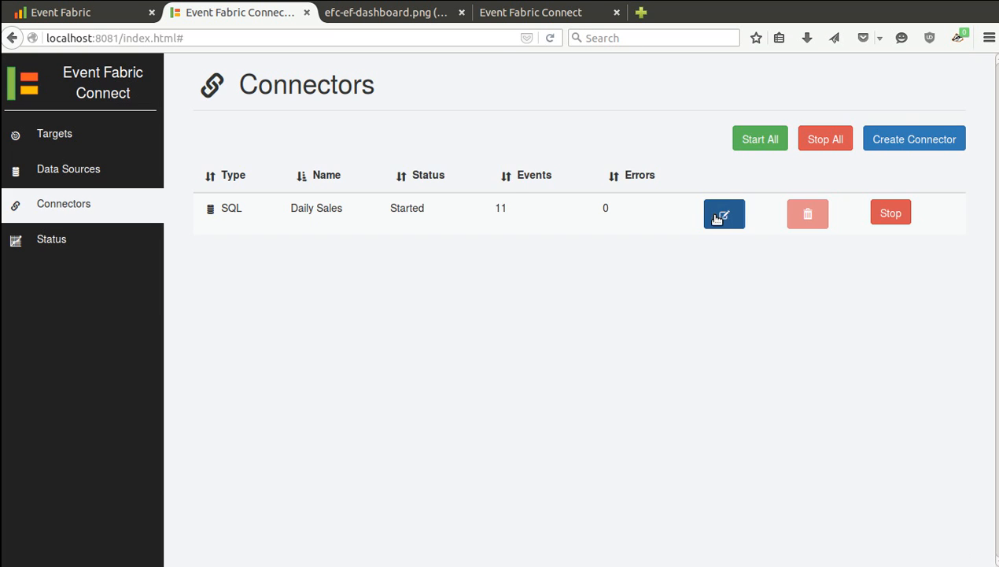
click(892, 255)
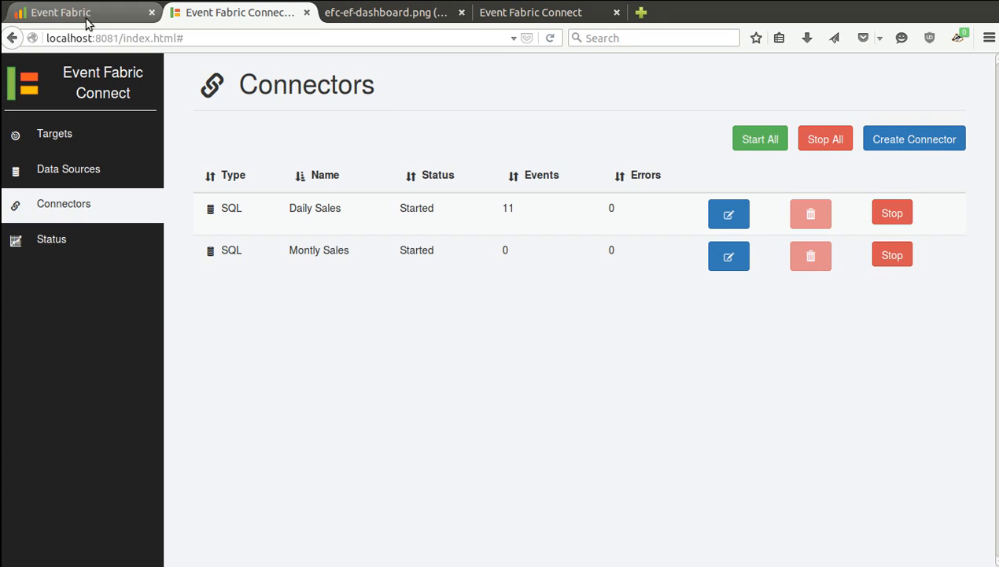
click(88, 22)
Add an Event Source node with its channel to the flow canvas and name it 'Monthly Sales'
click(9, 551)
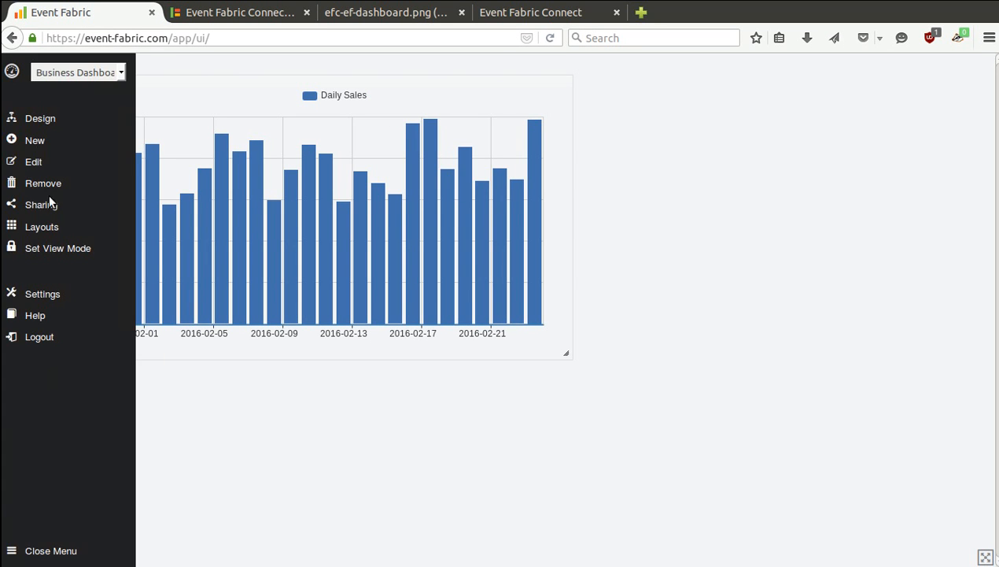
click(39, 119)
drag(23, 88, 217, 240)
click(179, 213)
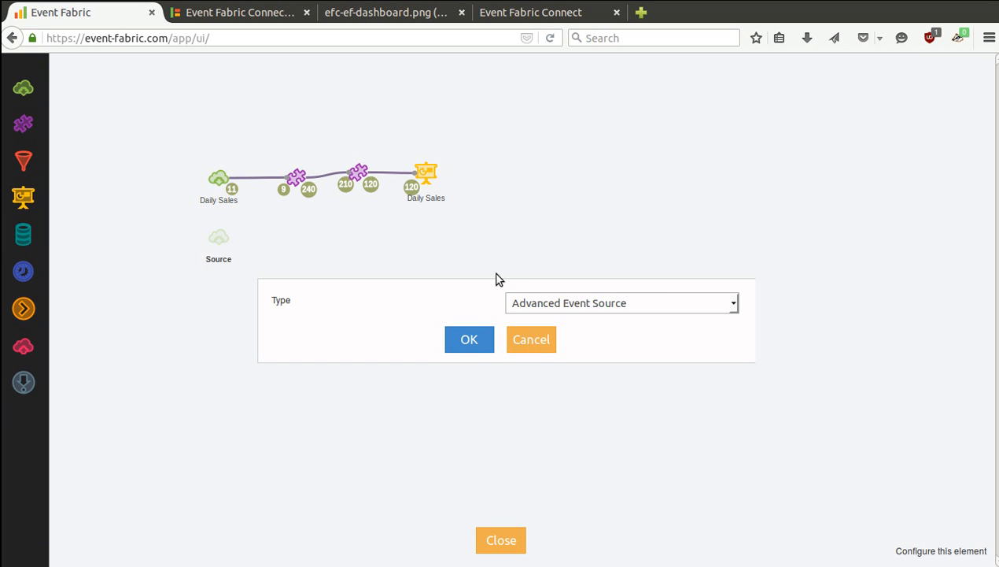
click(553, 303)
click(536, 333)
click(471, 343)
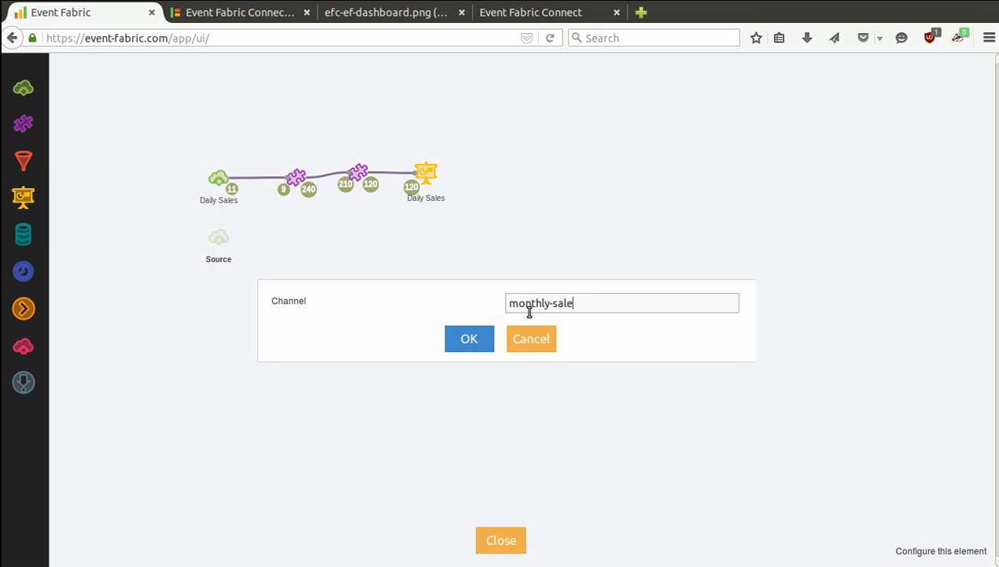
click(469, 339)
double_click(232, 261)
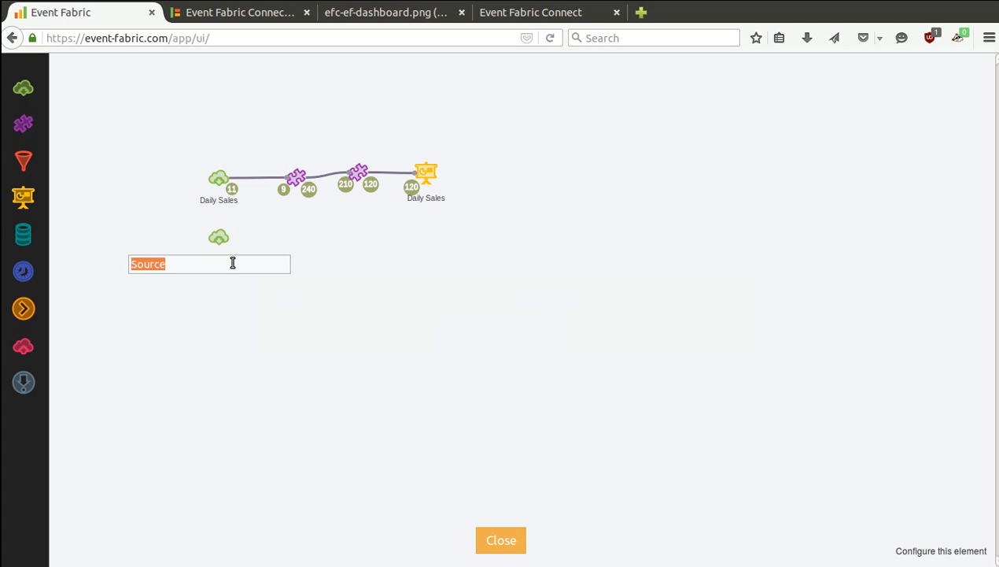
text(Monthly)
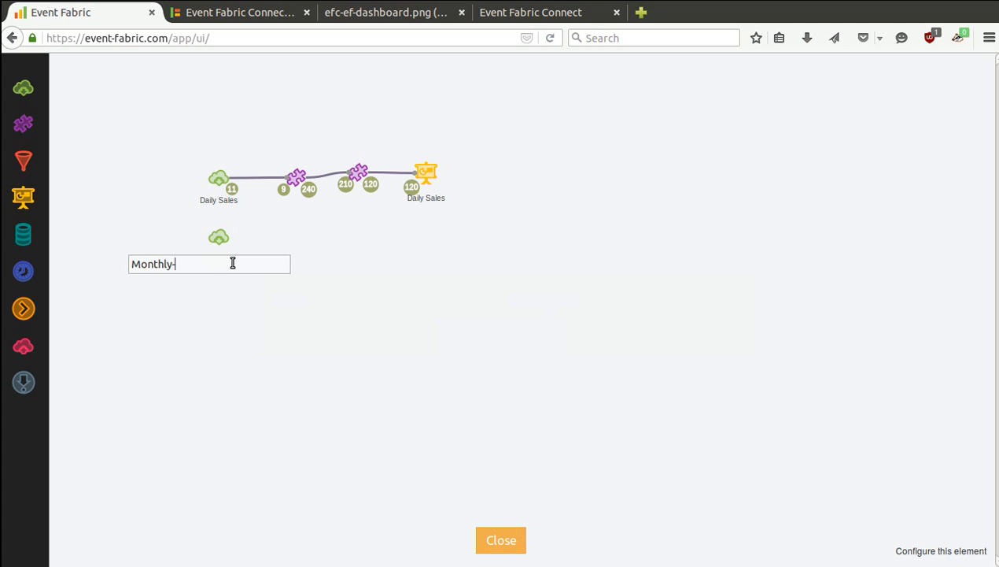
text( Sales)
key(Return)
Duplicate the two existing adapters, including Add Label, and place the copies below the flow
mouse_move(297, 177)
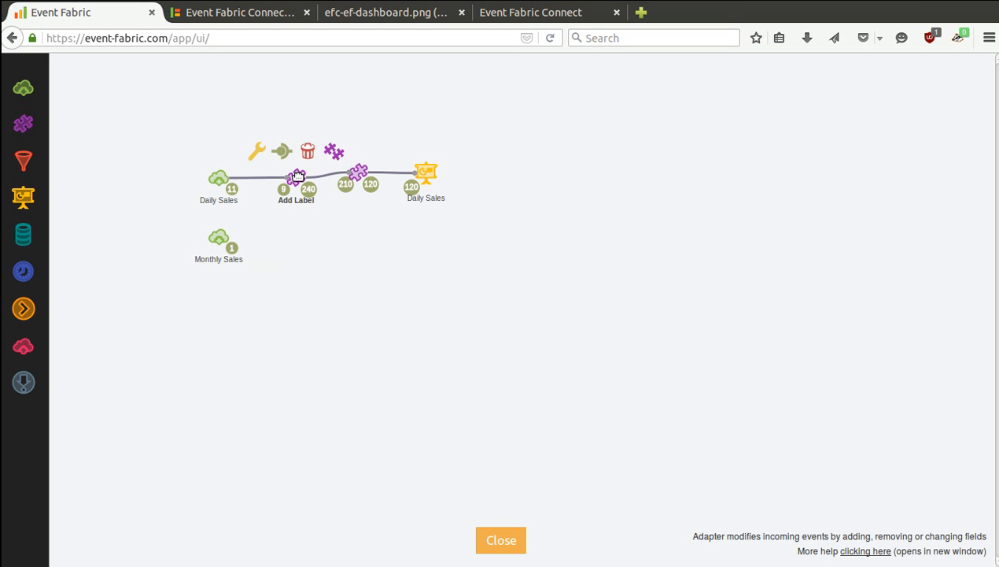
click(335, 151)
drag(325, 183, 280, 244)
mouse_move(358, 172)
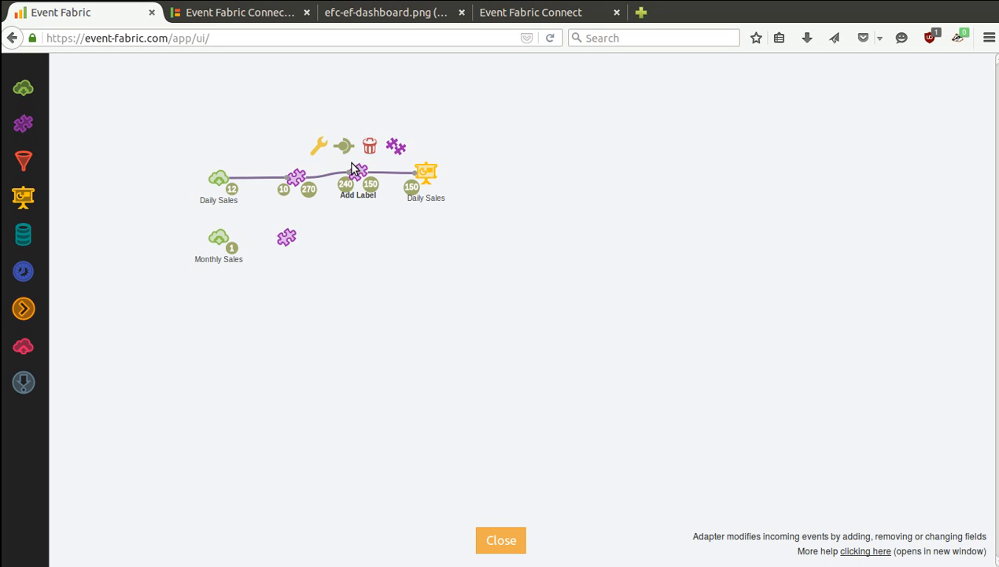
click(396, 146)
drag(386, 183, 337, 242)
Wire Monthly Sales into the first adapter copy and link that copy to the second
mouse_move(207, 237)
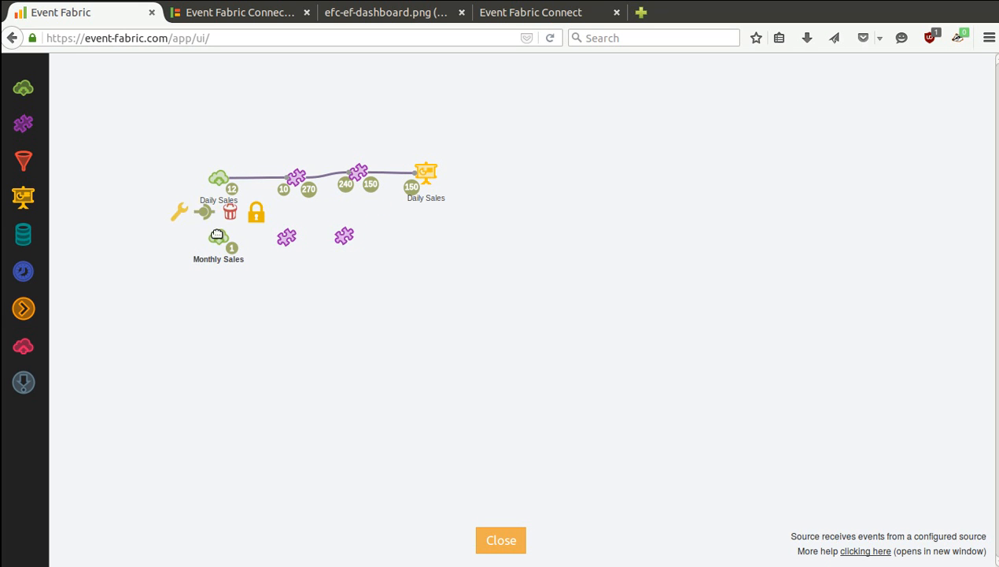
drag(206, 216, 285, 237)
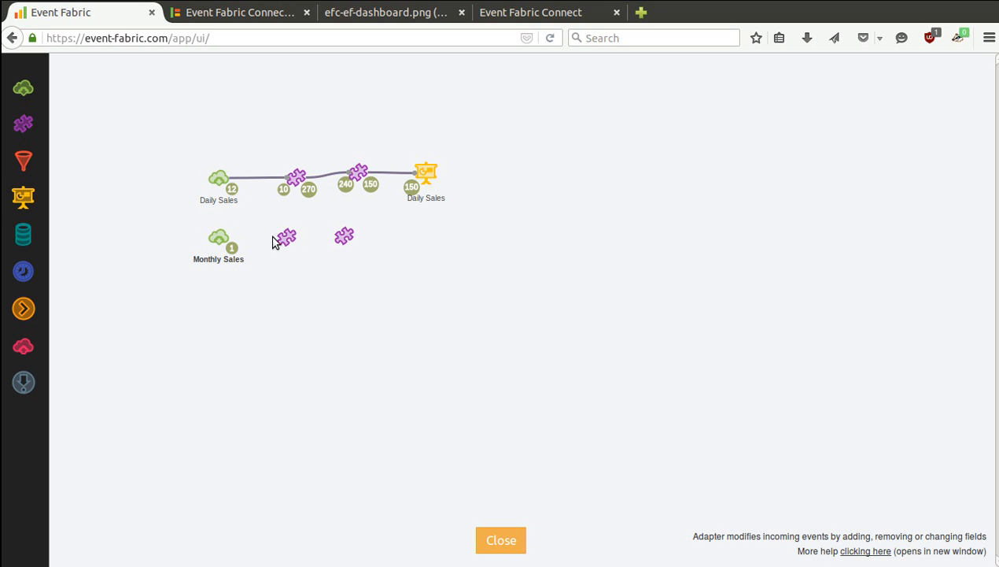
mouse_move(219, 236)
drag(204, 212, 343, 236)
mouse_move(280, 236)
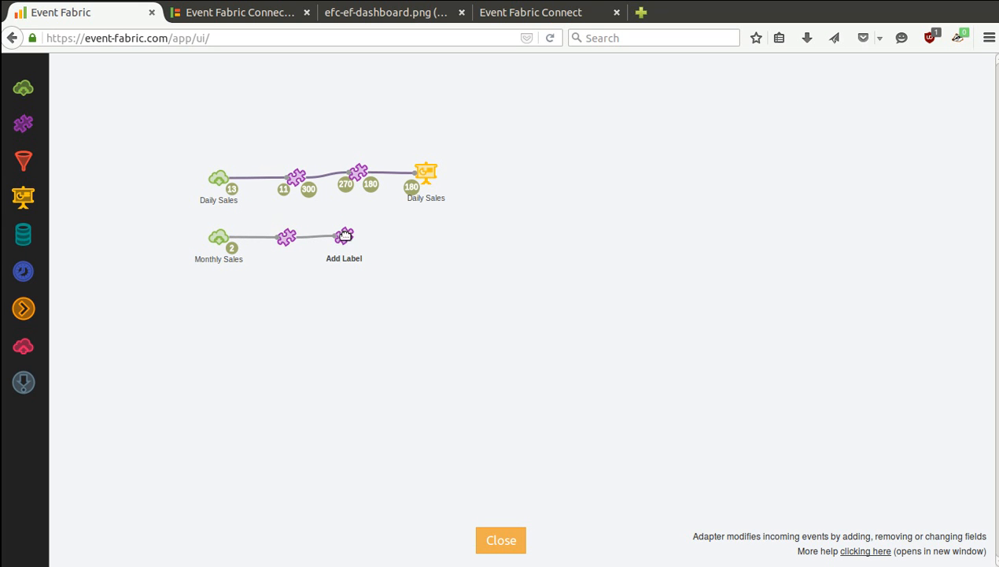
drag(30, 195, 417, 244)
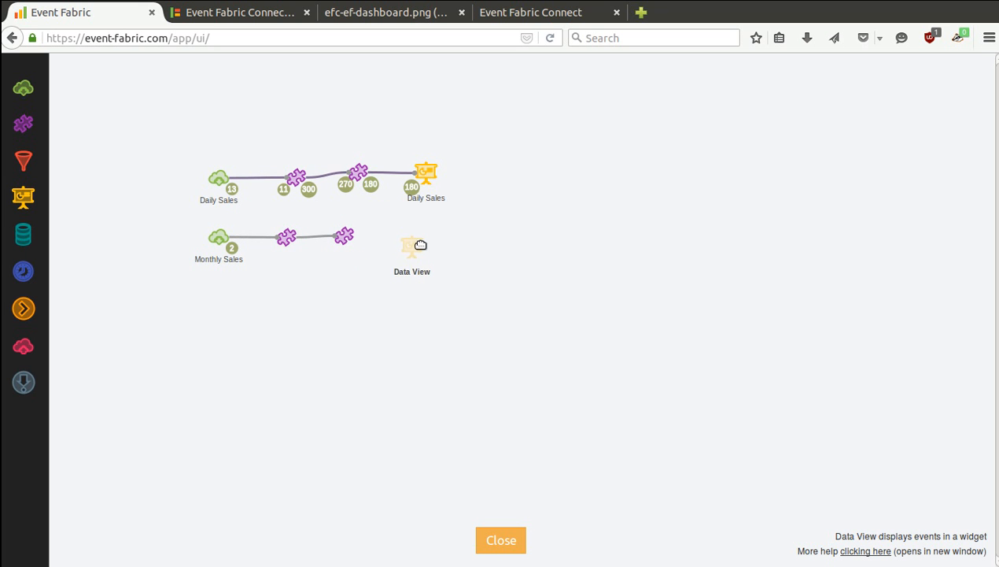
Make the new Data View an Echarts - Line chart and connect the last adapter to it
mouse_move(402, 241)
click(385, 218)
click(543, 263)
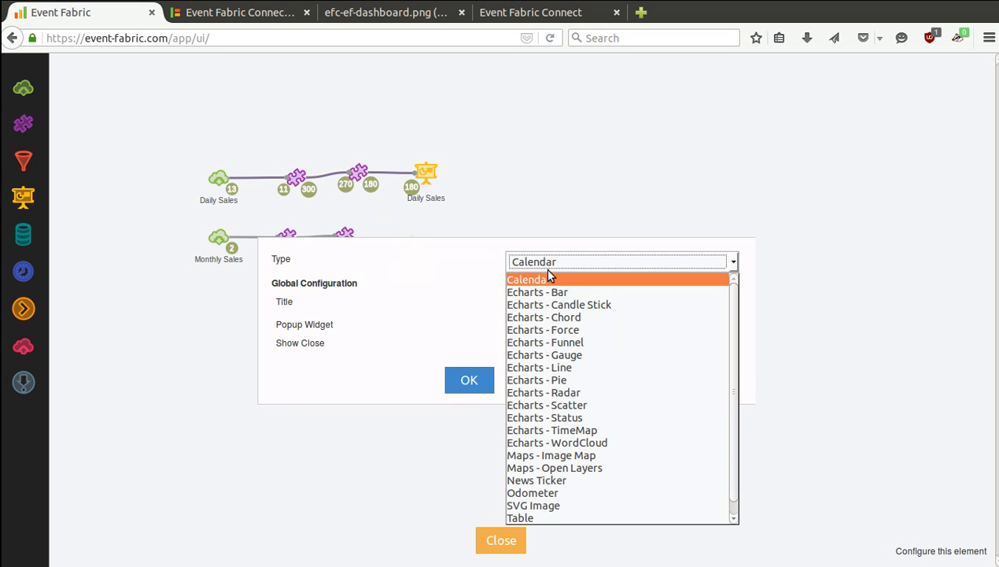
click(552, 369)
click(470, 382)
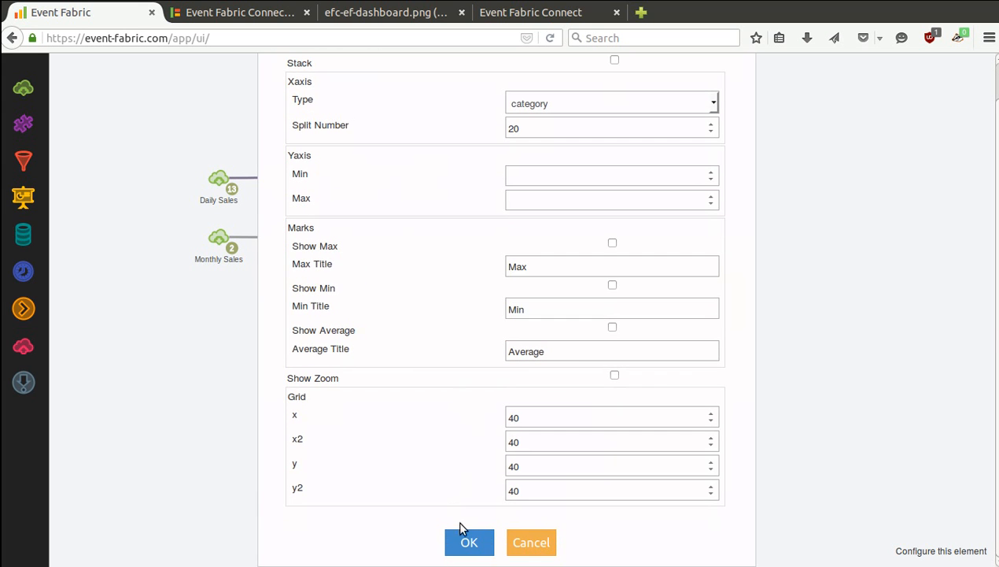
click(466, 543)
click(348, 237)
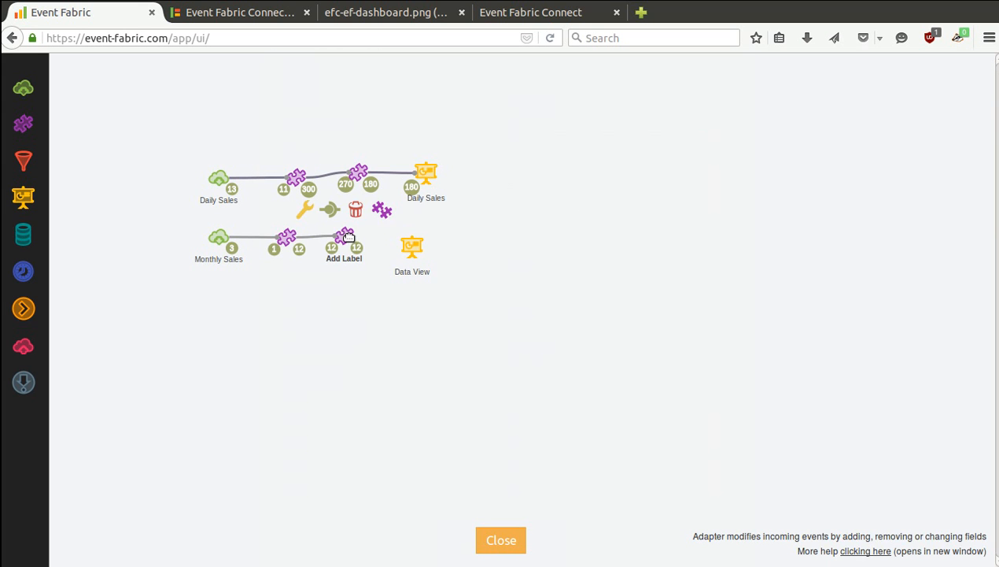
drag(330, 214, 410, 247)
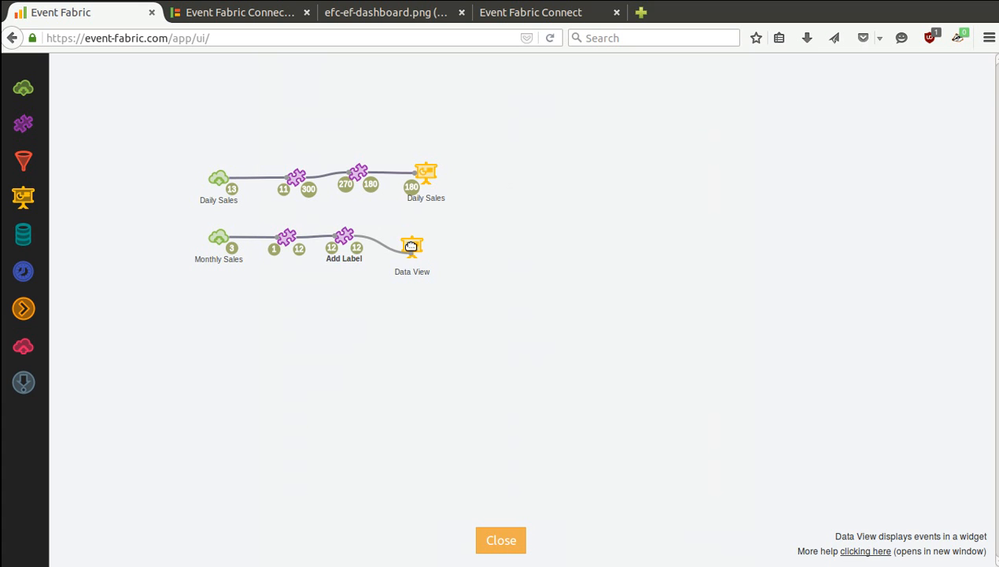
In the Add Label adapter, label by month and rename the series 'Monthly Sales' in purple
click(344, 237)
click(304, 212)
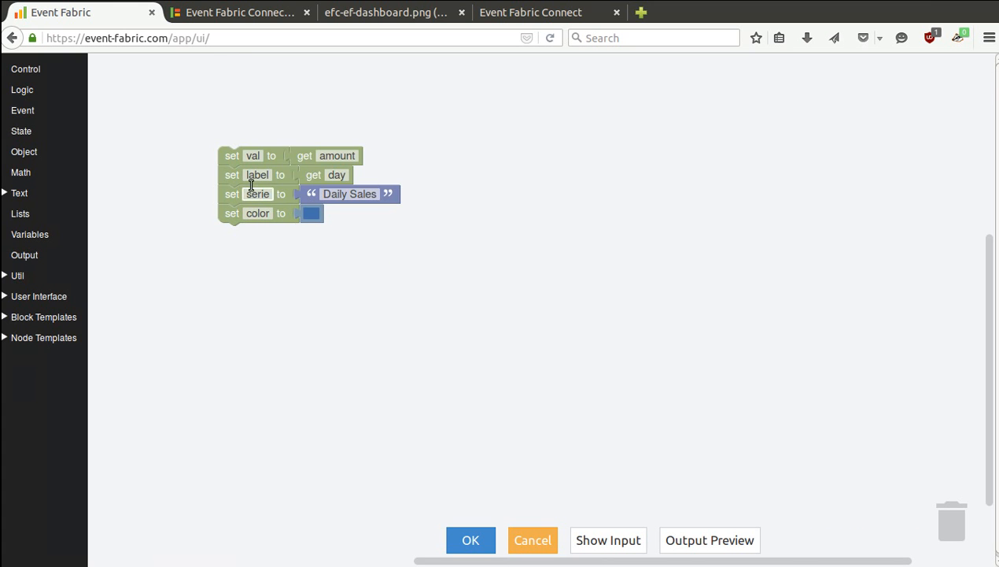
click(335, 174)
text(month)
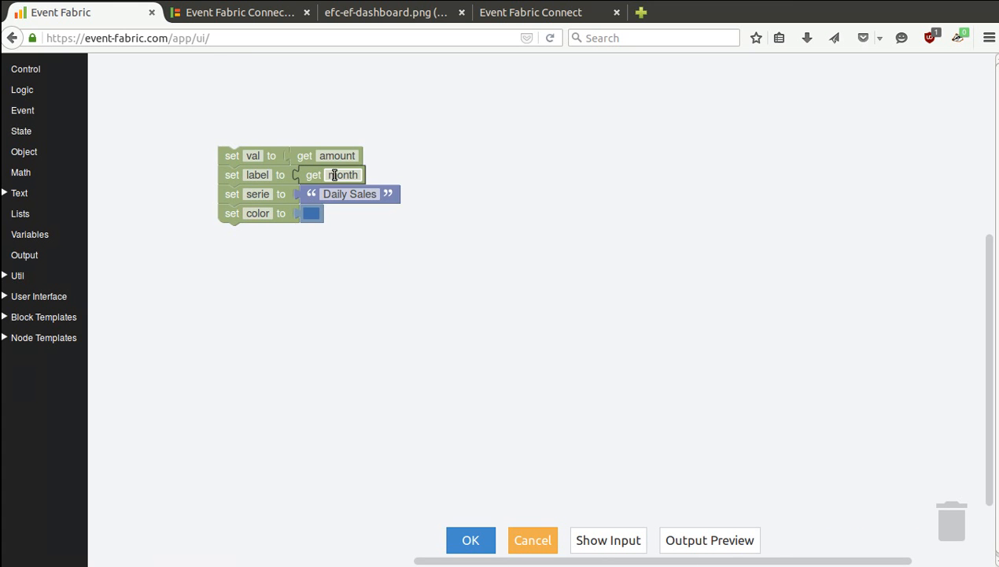
click(330, 196)
double_click(330, 197)
text(Monthly)
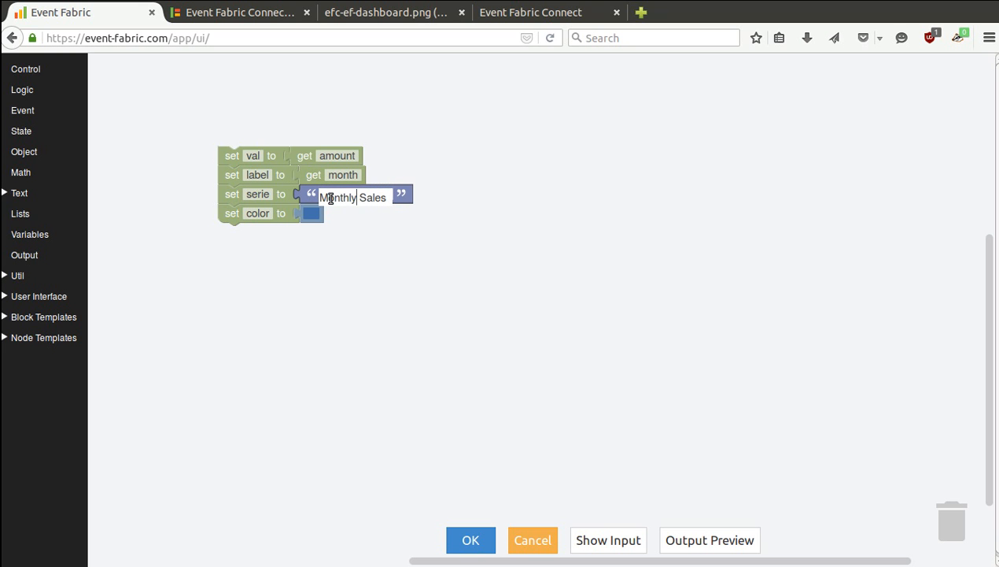
click(312, 214)
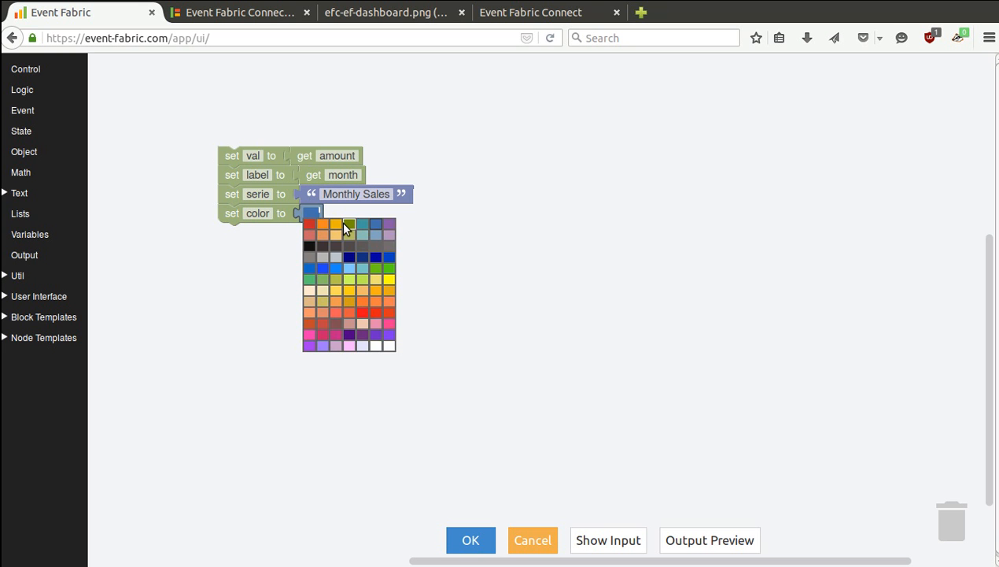
click(388, 225)
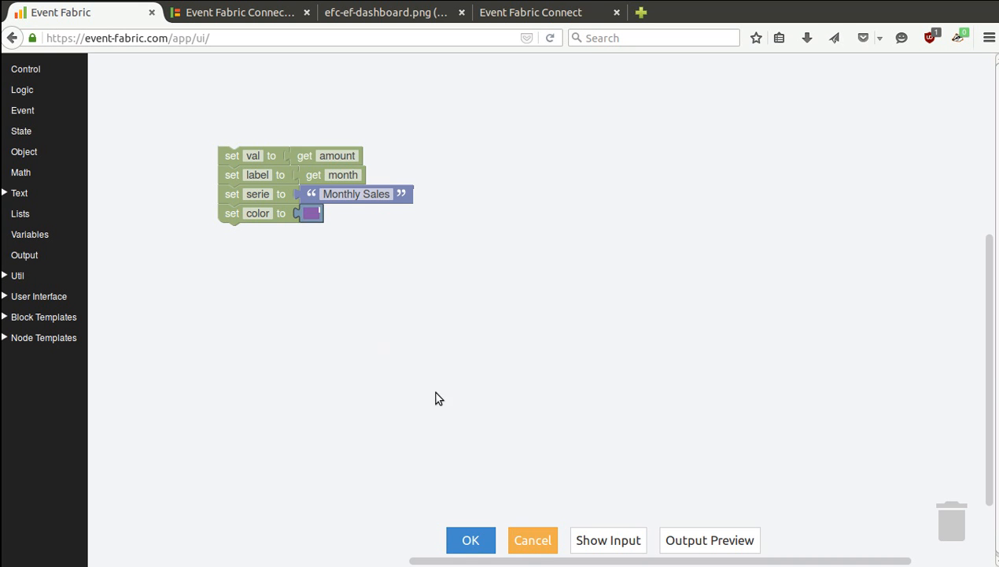
click(469, 540)
click(503, 541)
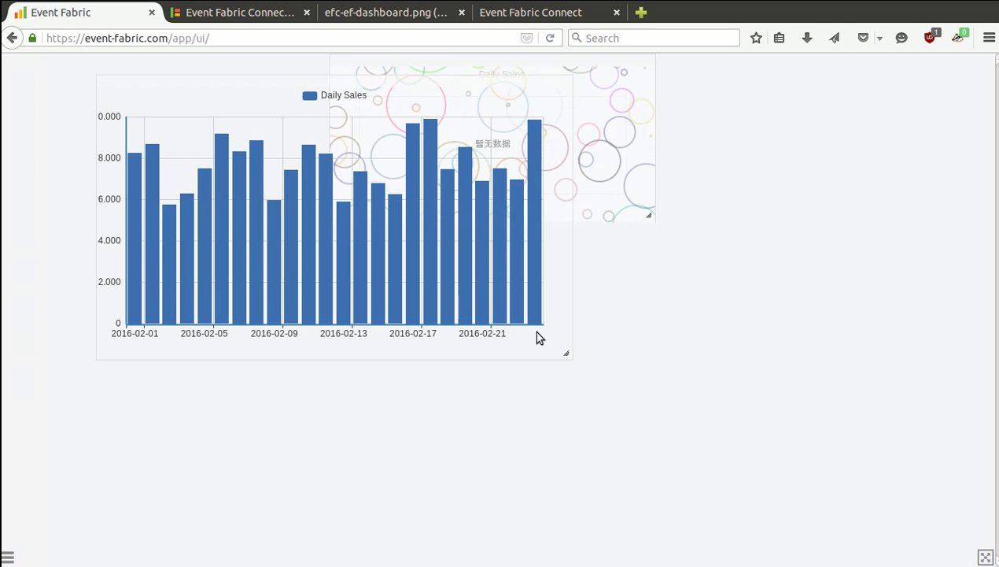
Re-save the line chart view's settings, then place the Monthly Sales chart right of Daily Sales
drag(598, 61, 743, 194)
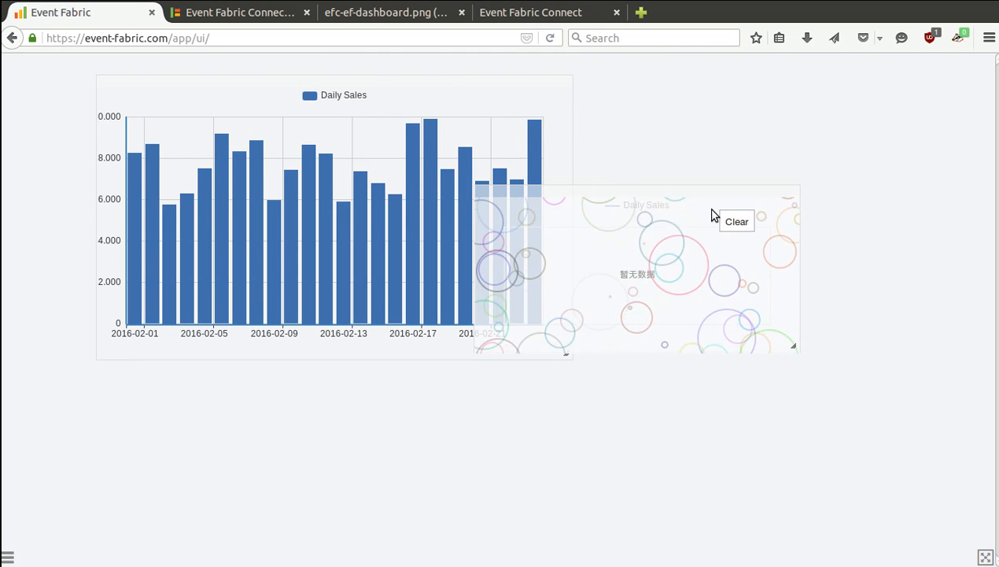
click(7, 559)
click(39, 118)
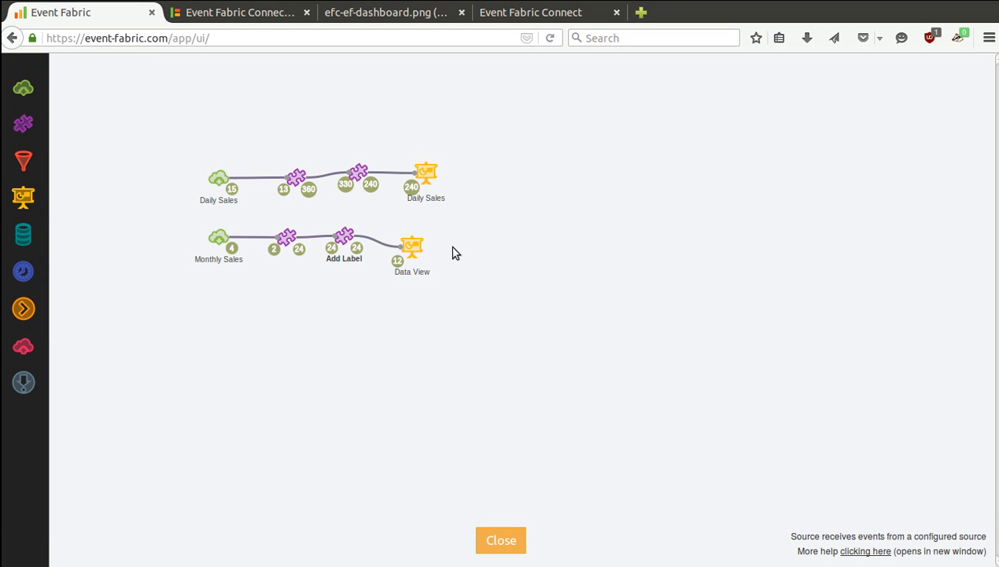
mouse_move(412, 245)
click(392, 214)
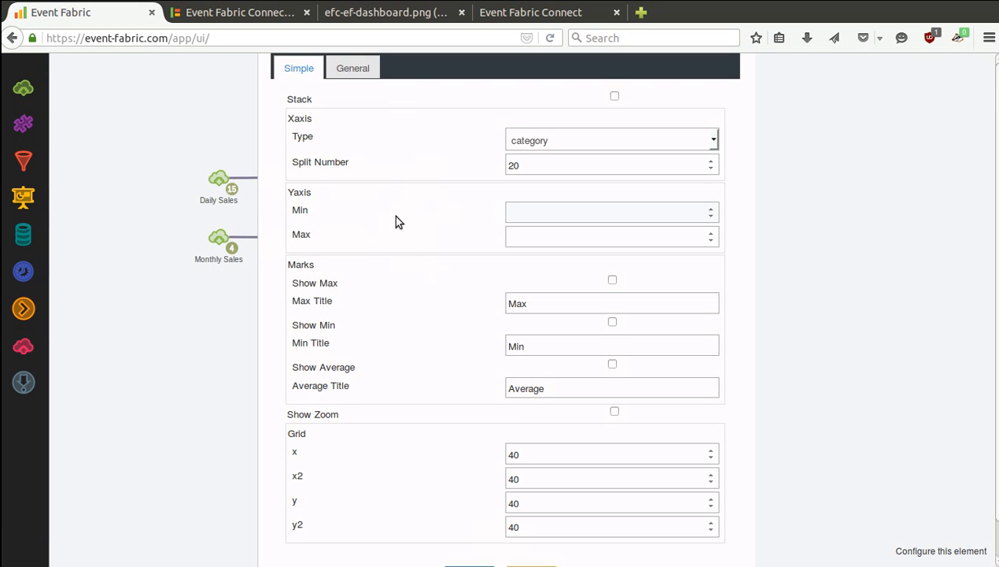
scroll(498, 446, down, 1)
click(471, 540)
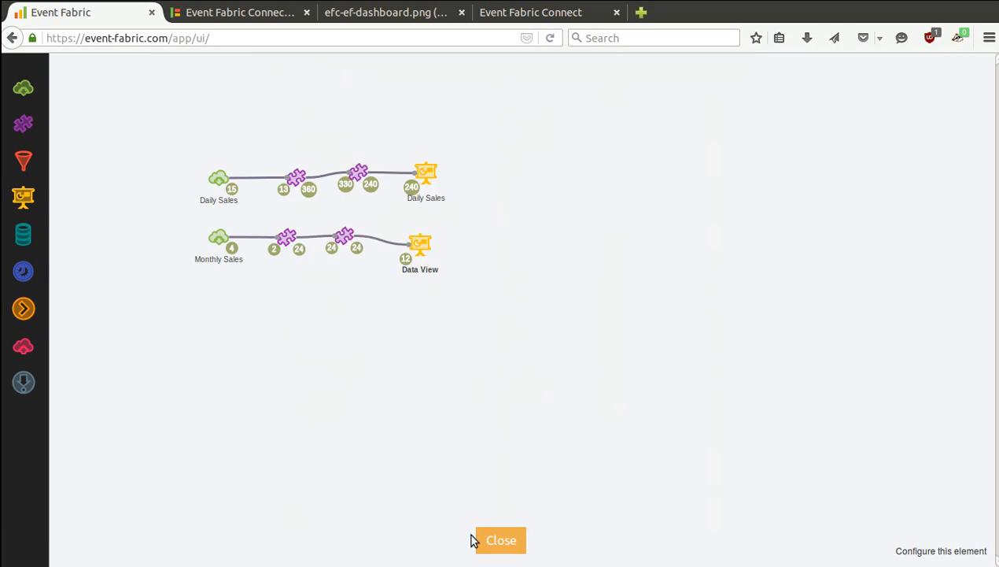
click(502, 542)
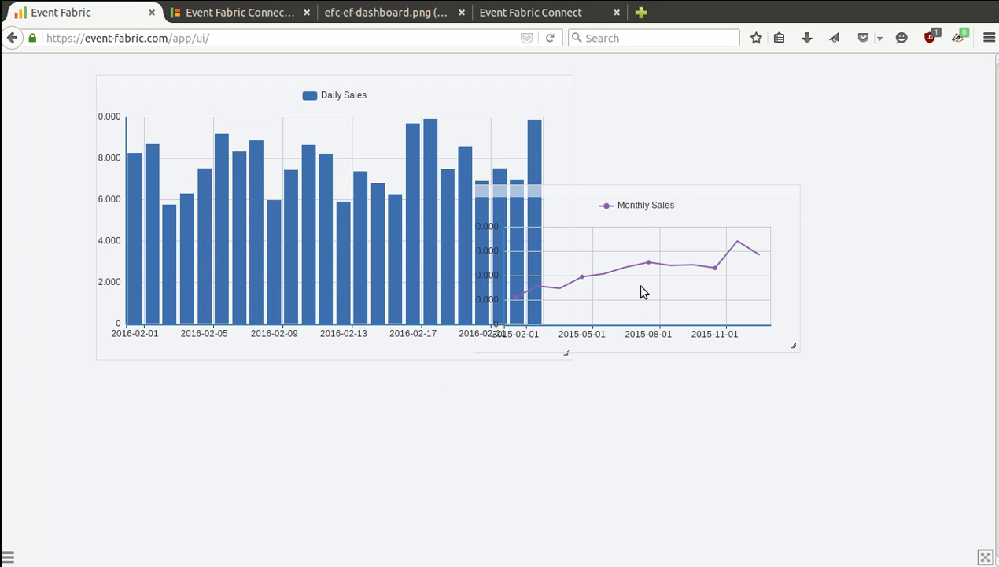
drag(711, 186, 824, 141)
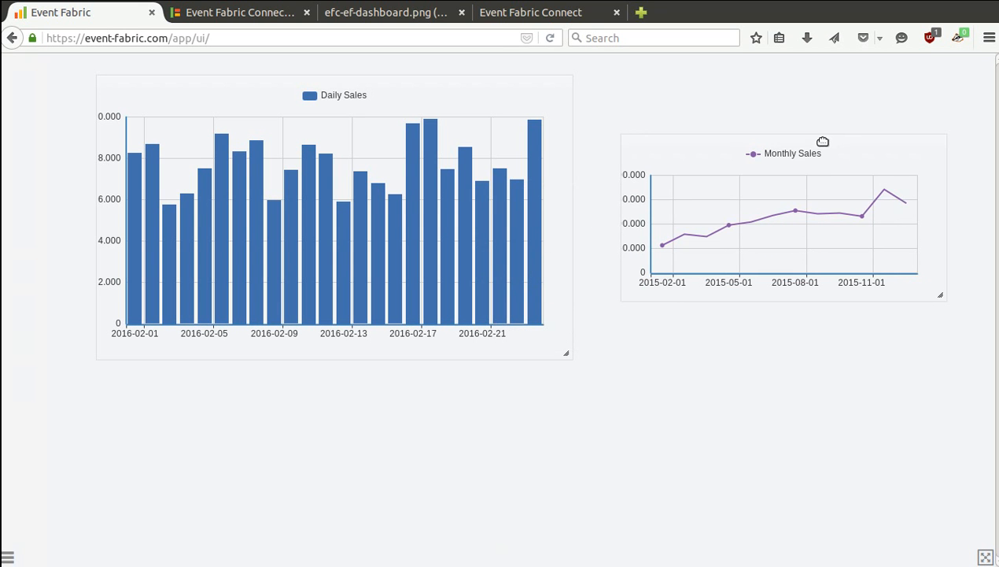
Start a new connector named 'Floor Activity' with Auto Start enabled and MQTT as its source
click(221, 12)
click(937, 136)
click(648, 188)
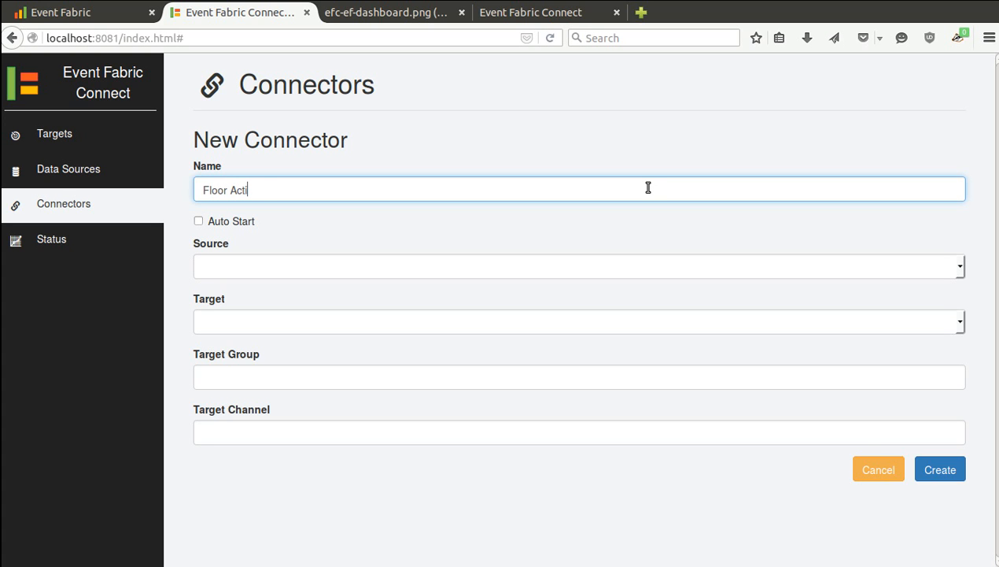
text(Floor Activity)
click(240, 224)
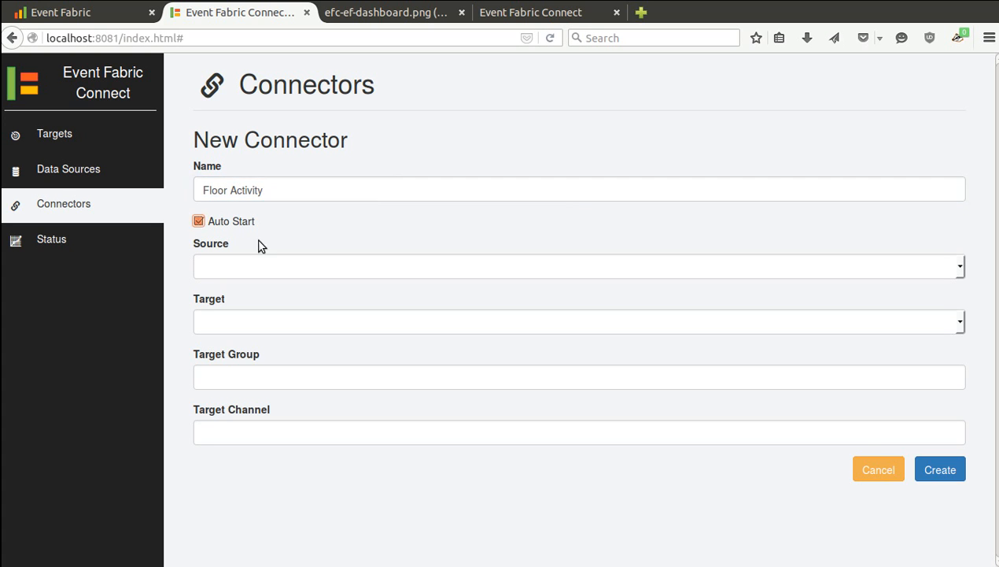
click(263, 266)
click(253, 359)
Set queue floor-activity and broker tcp://localhost:1883, target the user's Event Fabric group, then create and start it
click(256, 326)
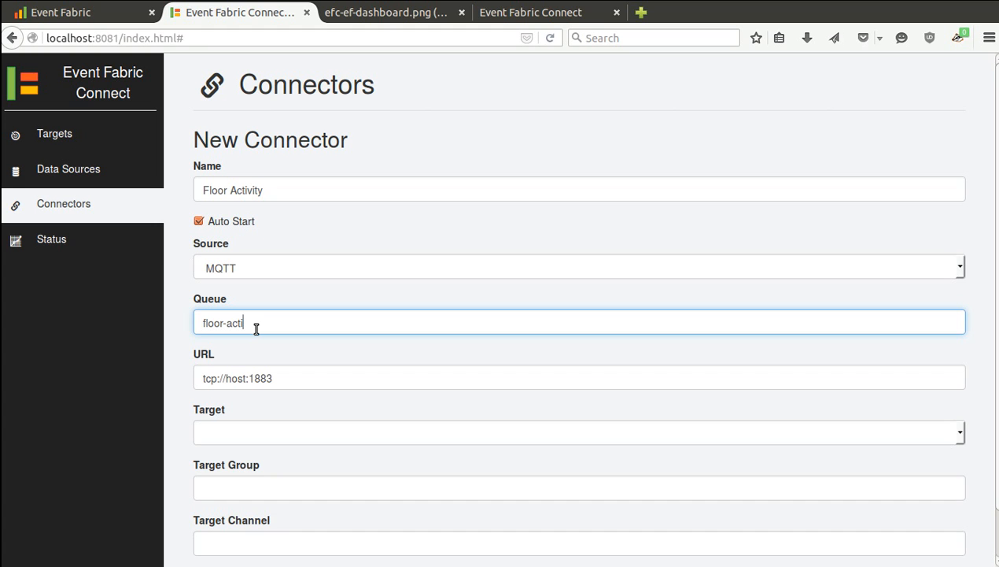
click(226, 379)
text(local)
text(l)
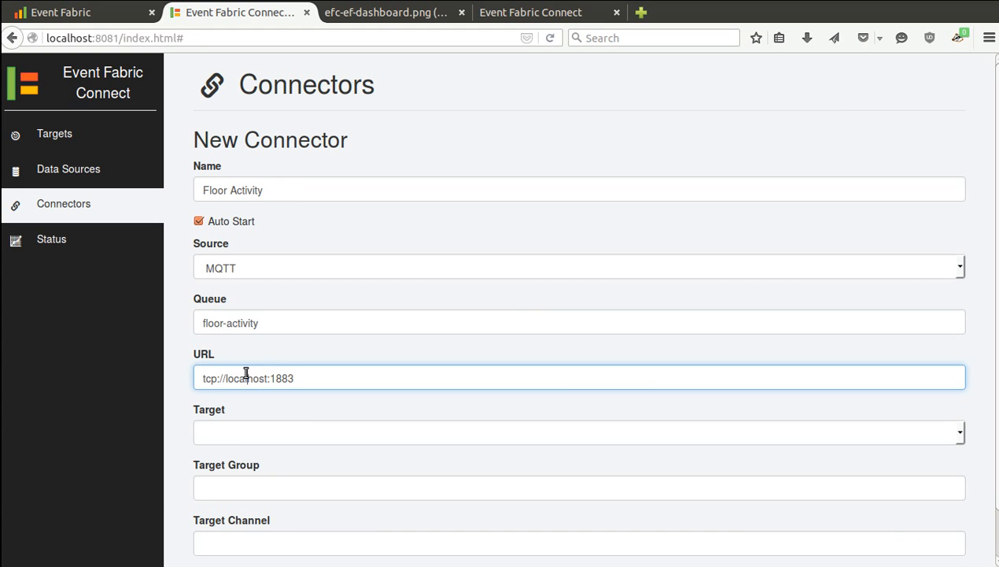
scroll(276, 370, down, 1)
click(264, 384)
click(259, 413)
click(252, 431)
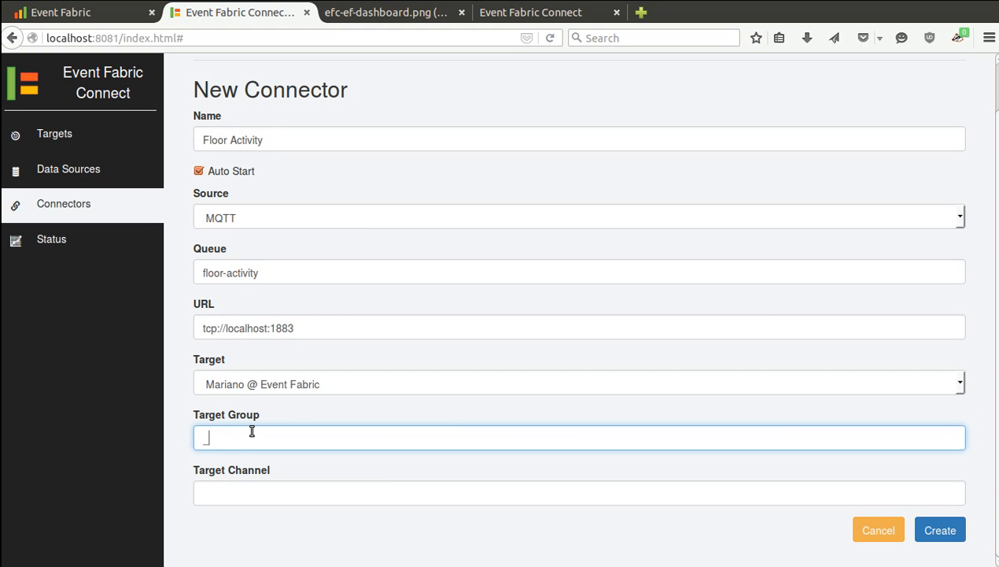
text(_user_marianoguerra)
click(247, 493)
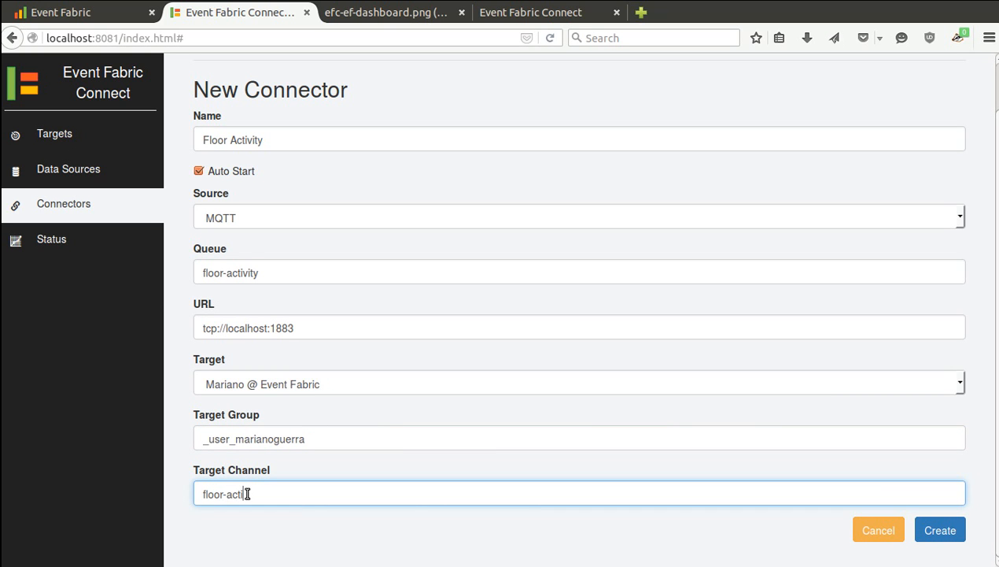
click(948, 530)
click(886, 304)
Add an Event Source node on the floor-activity channel to the flow design canvas
click(101, 15)
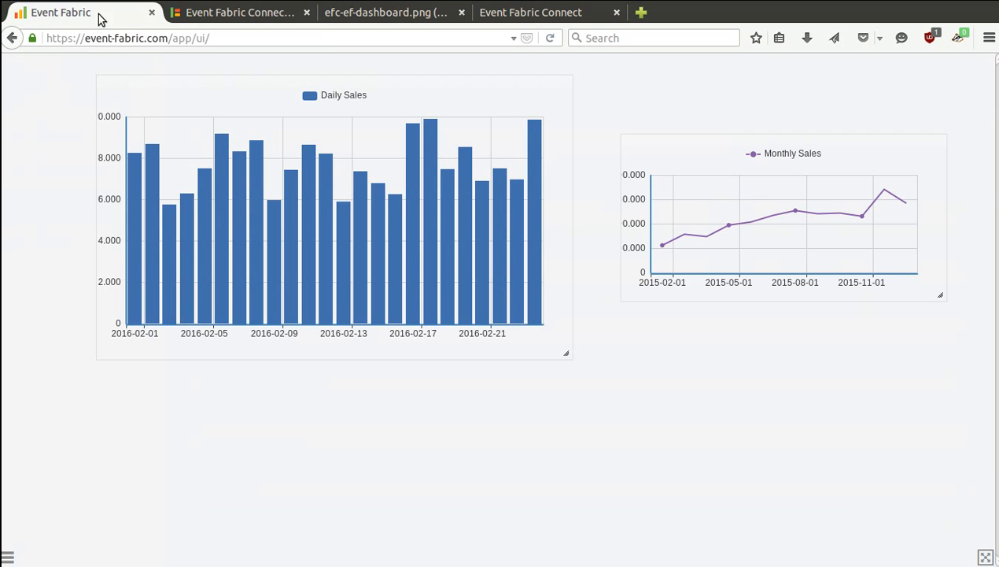
click(9, 558)
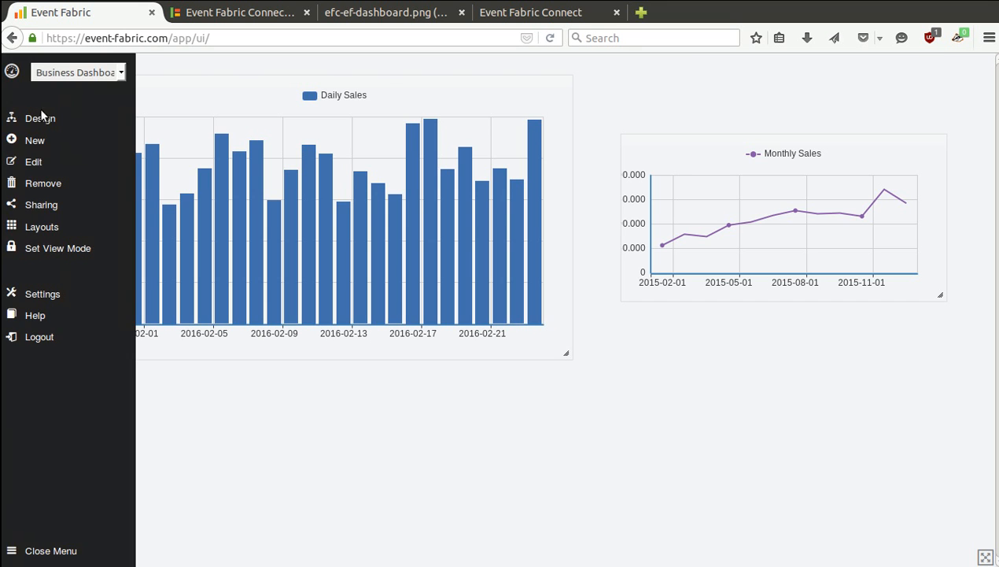
click(41, 118)
drag(23, 88, 219, 319)
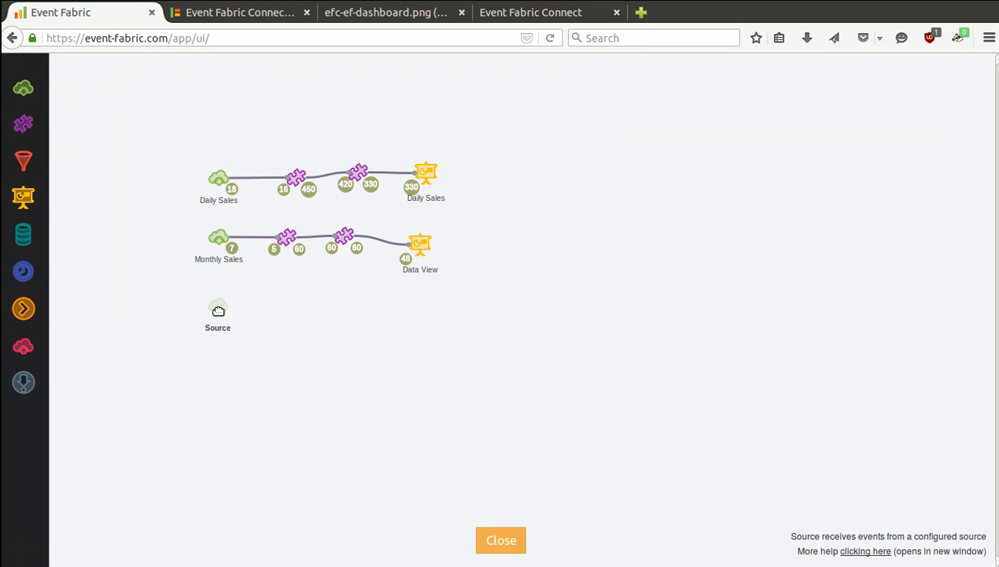
mouse_move(197, 293)
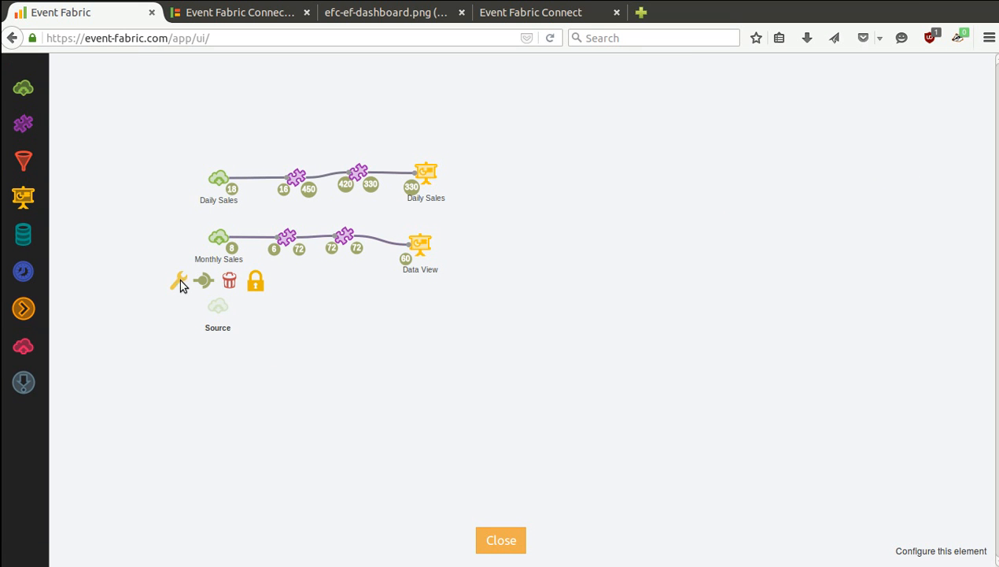
click(180, 283)
click(563, 303)
click(578, 335)
click(484, 340)
click(542, 302)
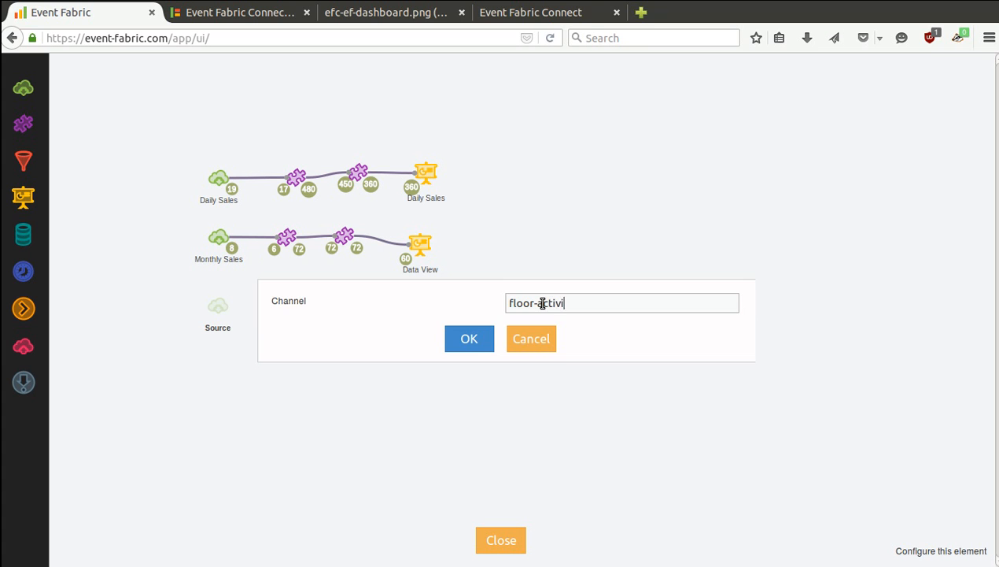
click(454, 340)
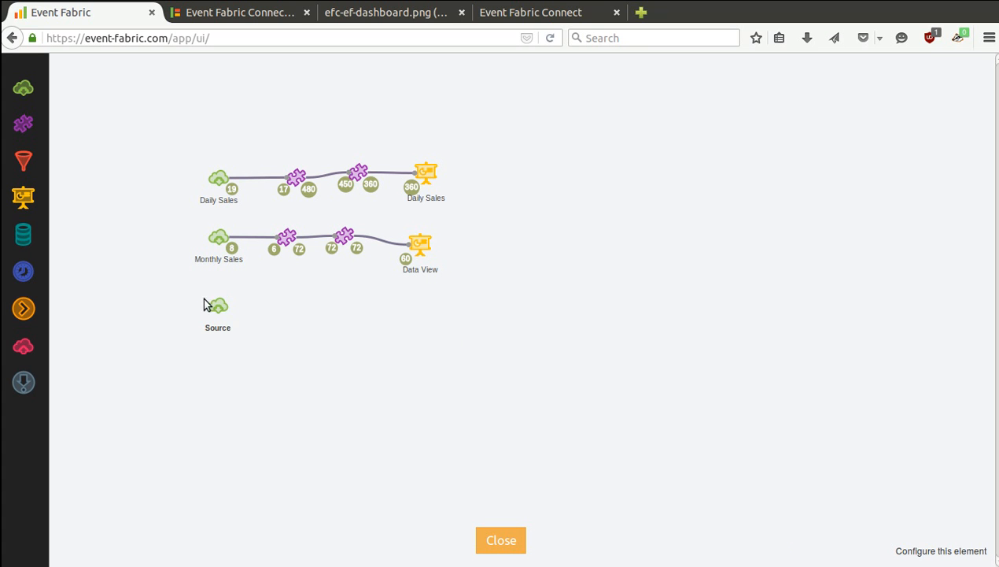
Name the source 'Floor Activity', check its incoming events, and add a Data View node
double_click(216, 327)
text(Floor Activit)
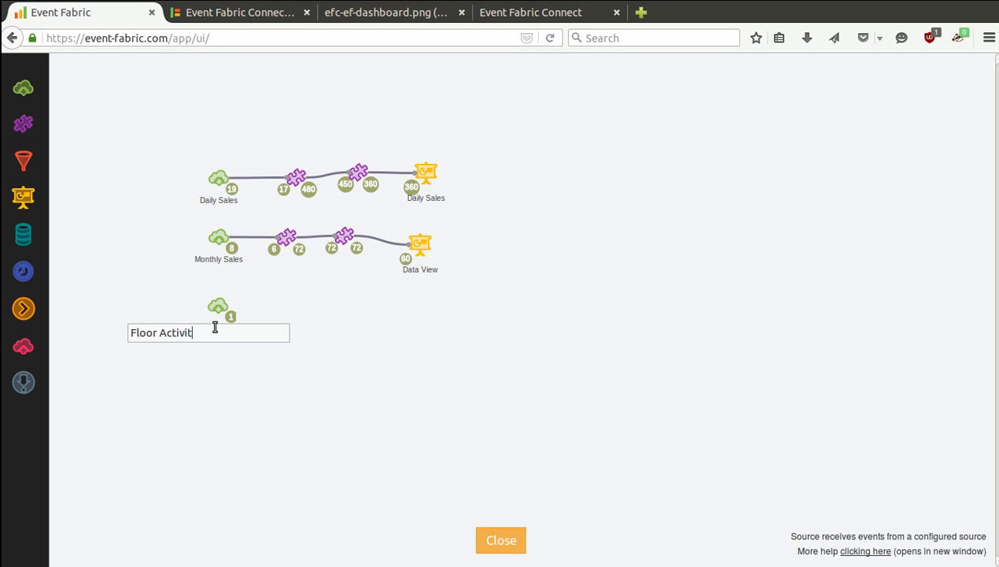
text(y)
key(Return)
click(232, 317)
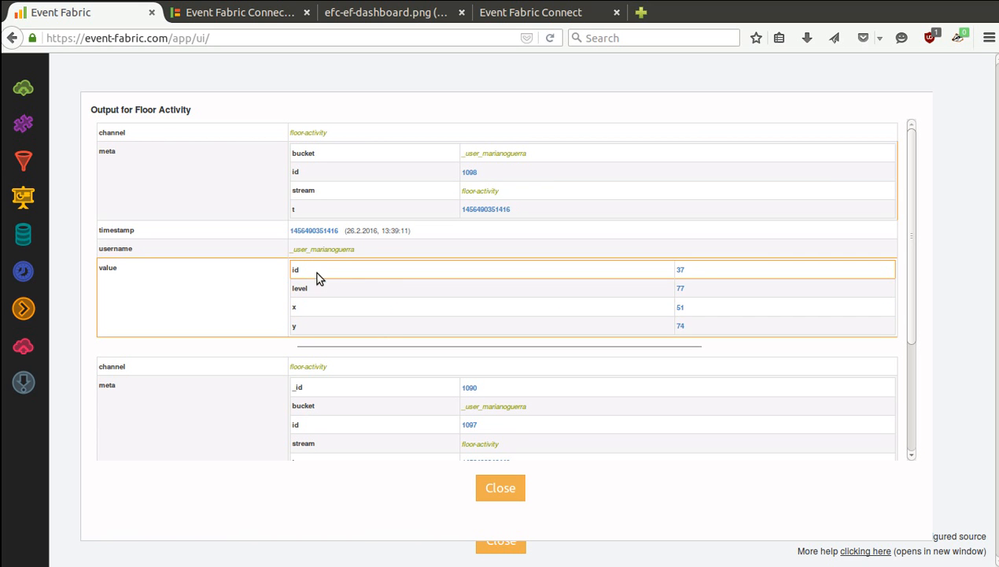
click(502, 487)
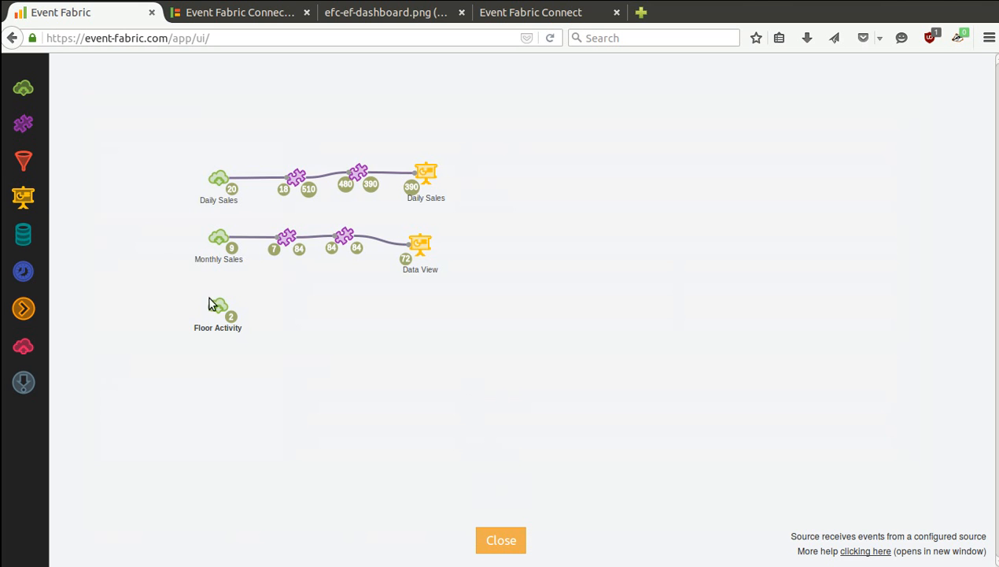
drag(23, 197, 411, 313)
Set the new Data View's type to Maps - Image Map
click(384, 287)
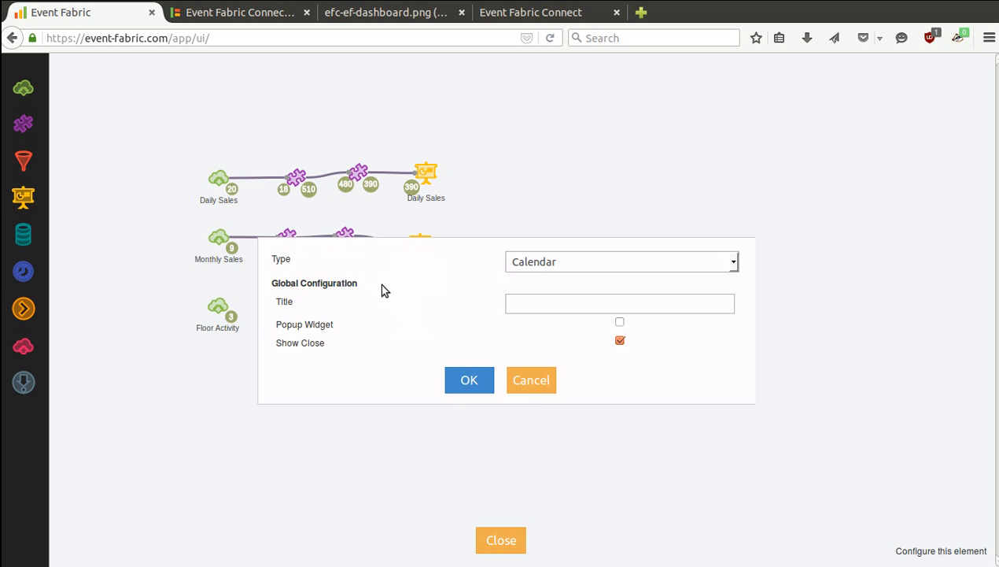
click(516, 268)
click(575, 444)
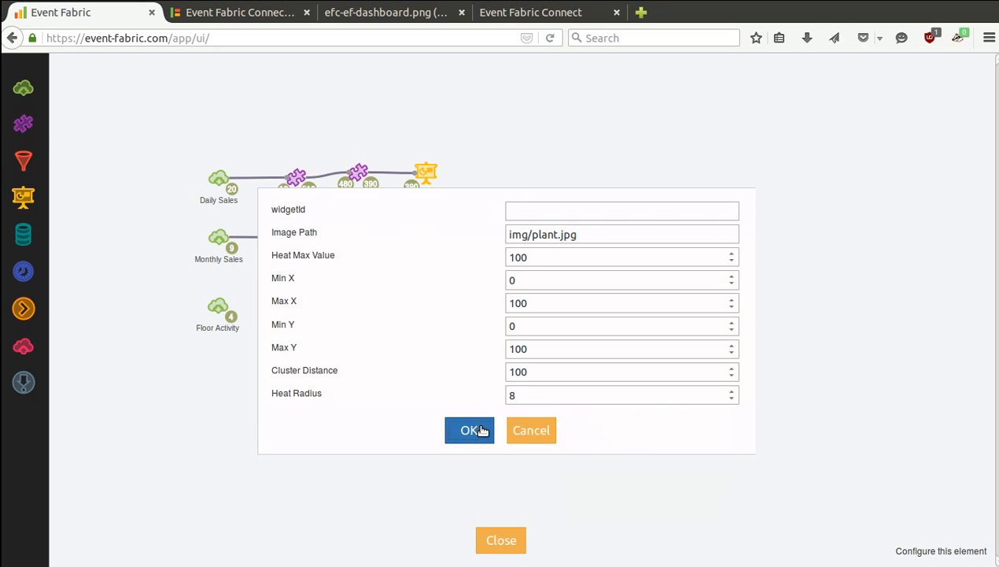
click(482, 430)
Add an Add Label adapter and connect Floor Activity to it
drag(35, 130, 314, 316)
mouse_move(209, 303)
drag(205, 285, 398, 313)
mouse_move(297, 308)
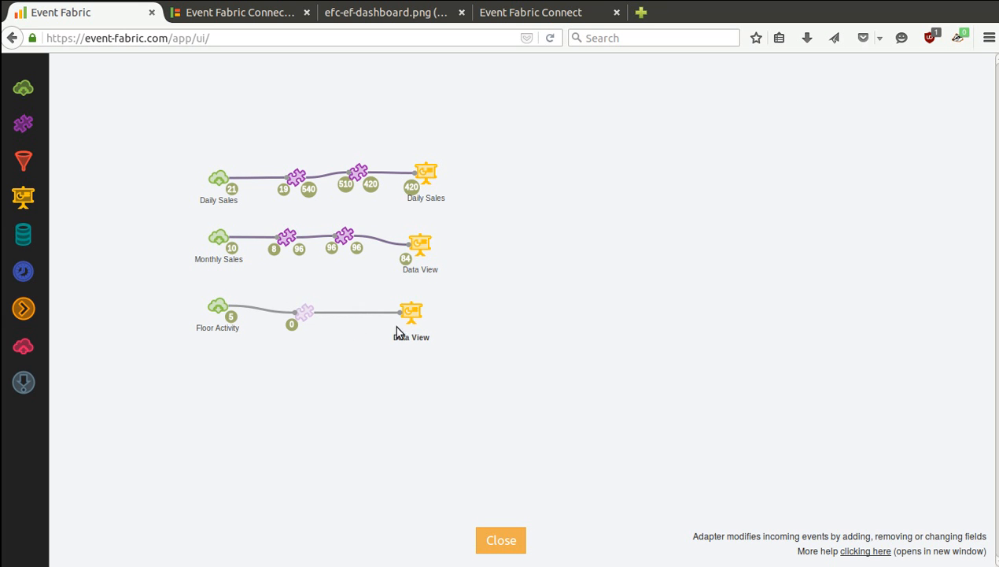
Rename the monthly Data View 'Monthly Sales' and the new one 'Floor Map'
click(430, 269)
key(ctrl+a)
text(M)
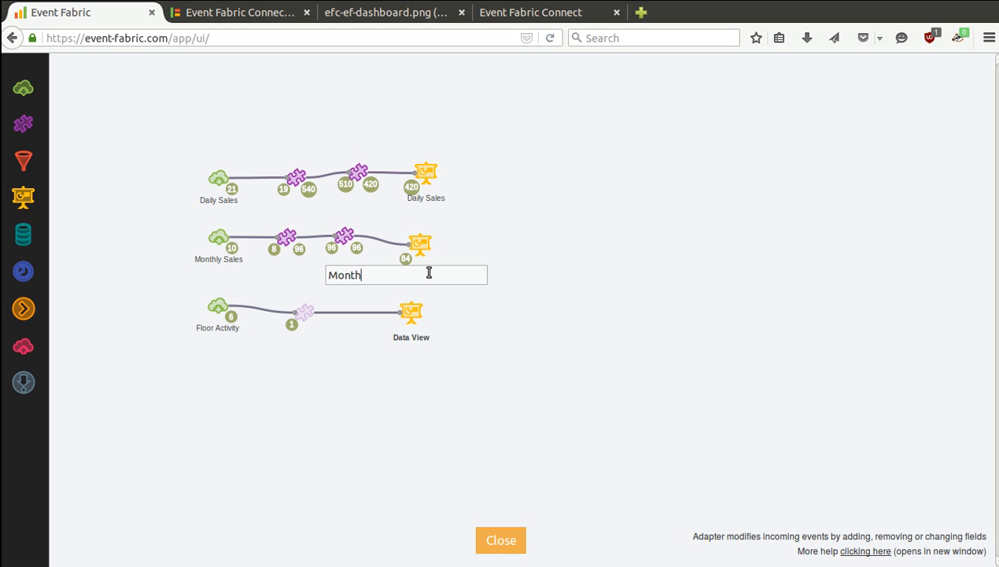
text(onthly Sales)
key(Return)
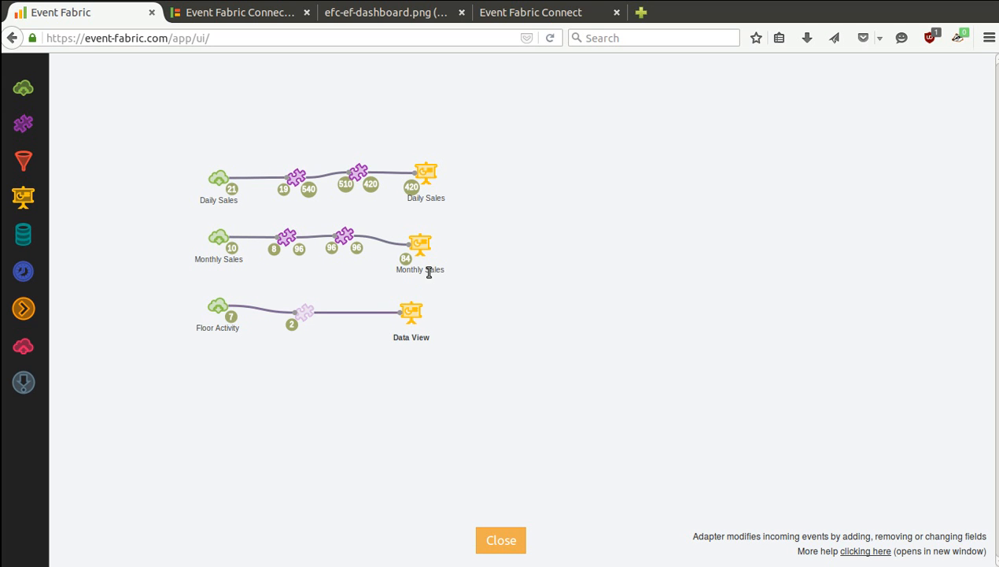
click(415, 336)
key(ctrl+a)
text(Flo)
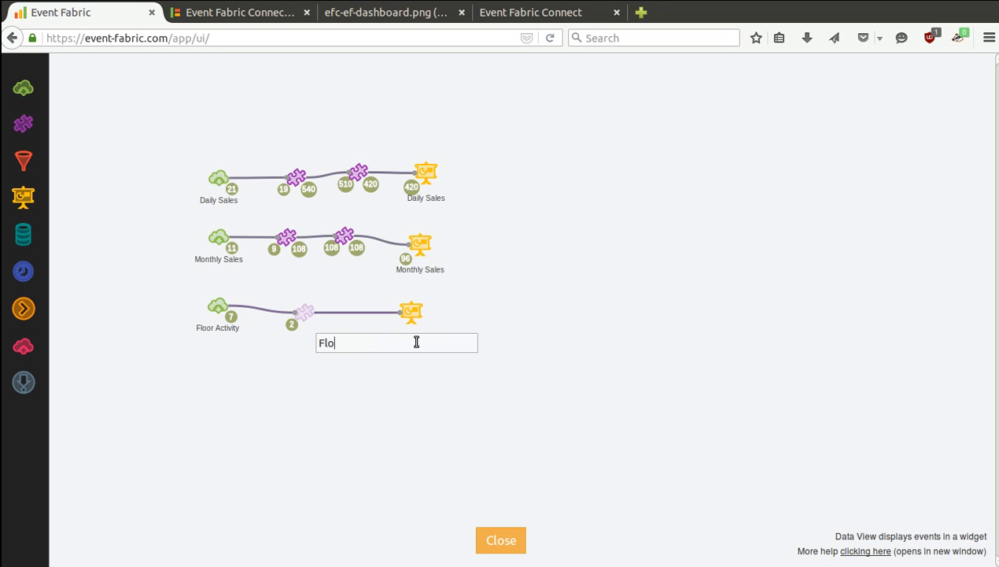
text(or Map)
key(Return)
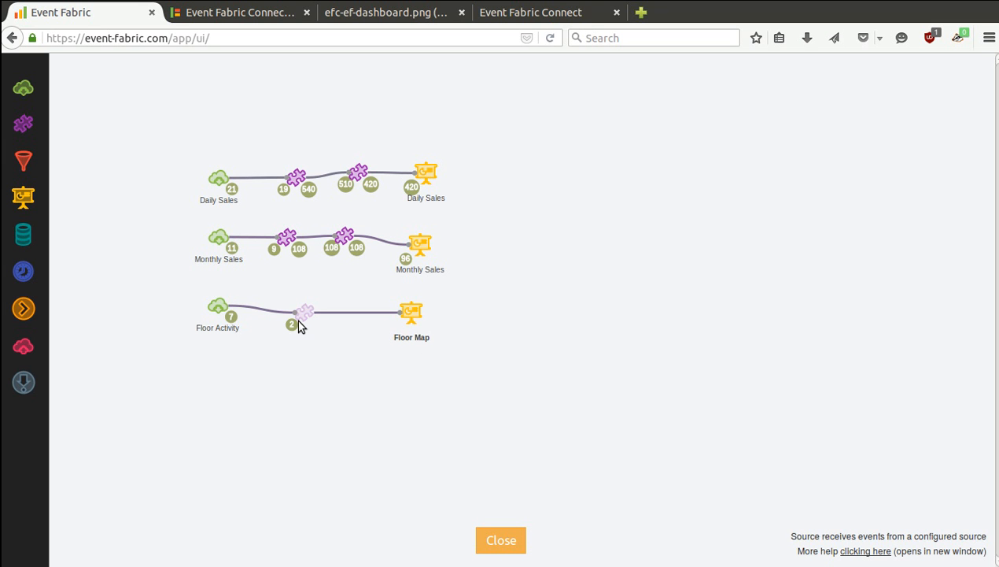
In the adapter's block editor, add the Image Map set x/y blocks and set type to heat
mouse_move(307, 312)
click(265, 288)
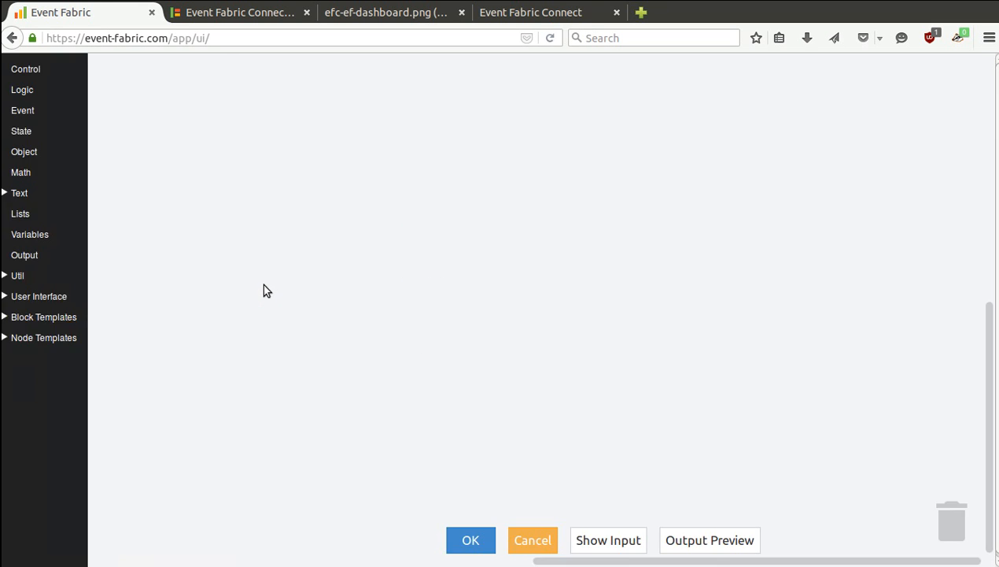
click(55, 338)
click(50, 359)
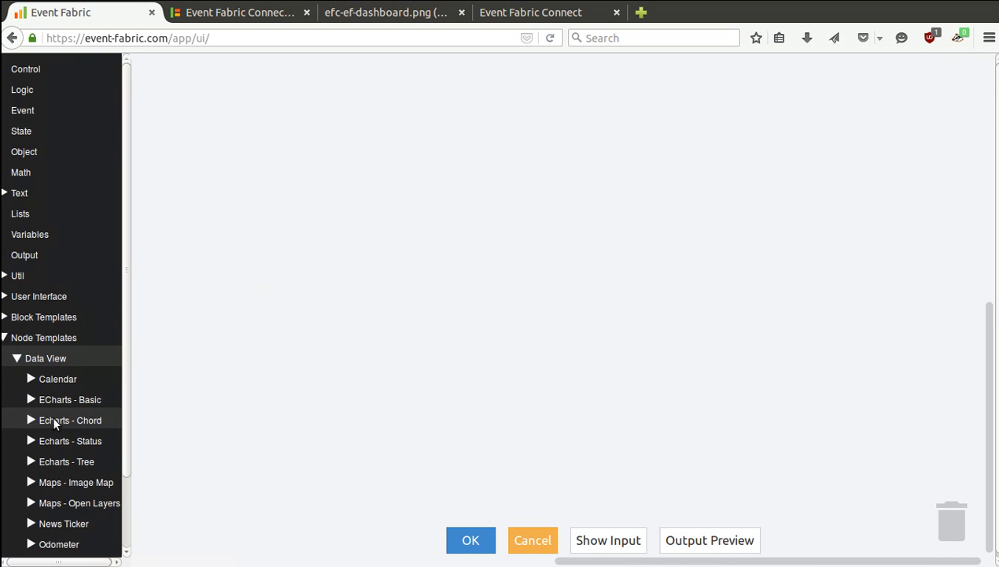
scroll(52, 414, down, 2)
click(69, 420)
click(71, 400)
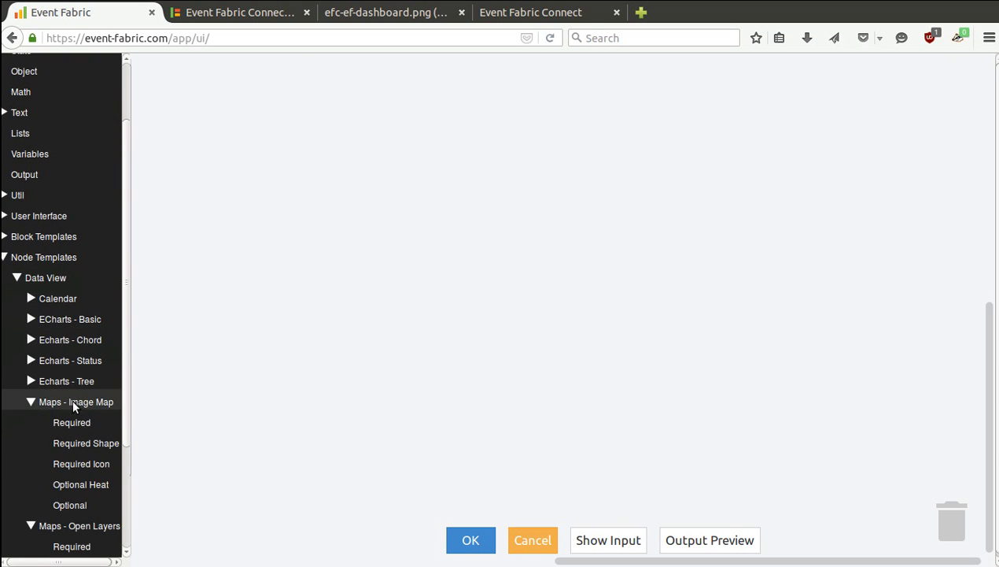
click(73, 418)
drag(158, 72, 178, 78)
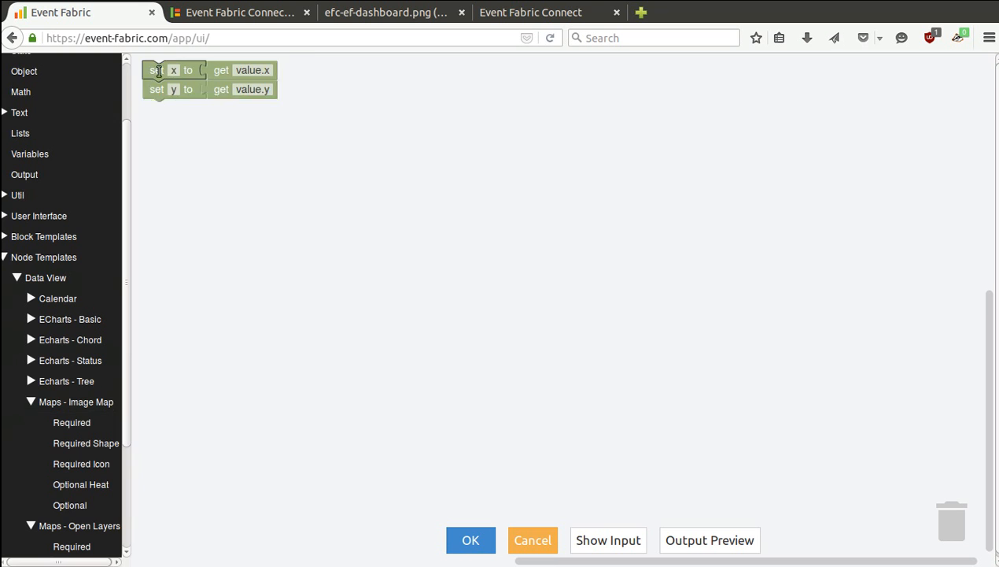
click(87, 422)
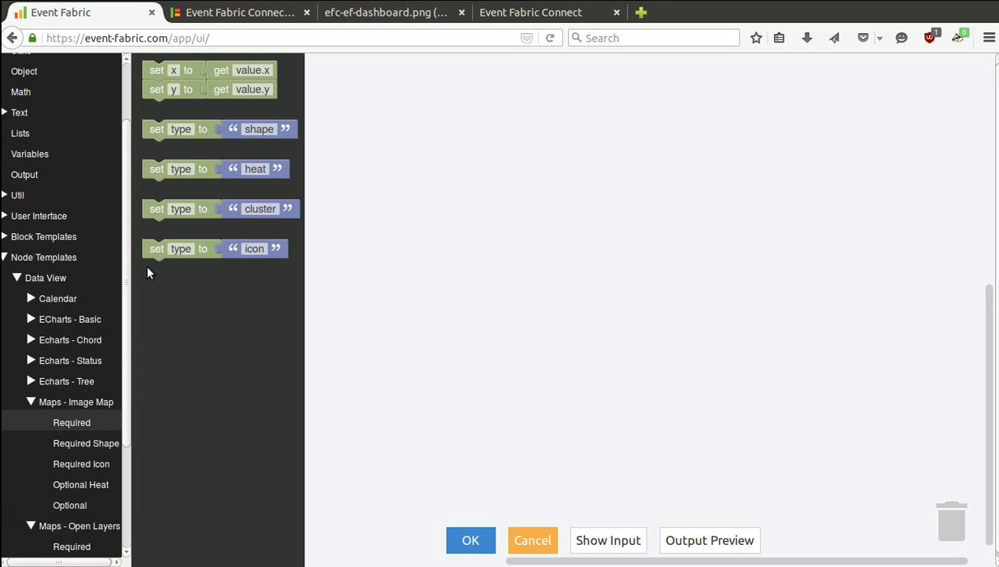
drag(156, 168, 181, 132)
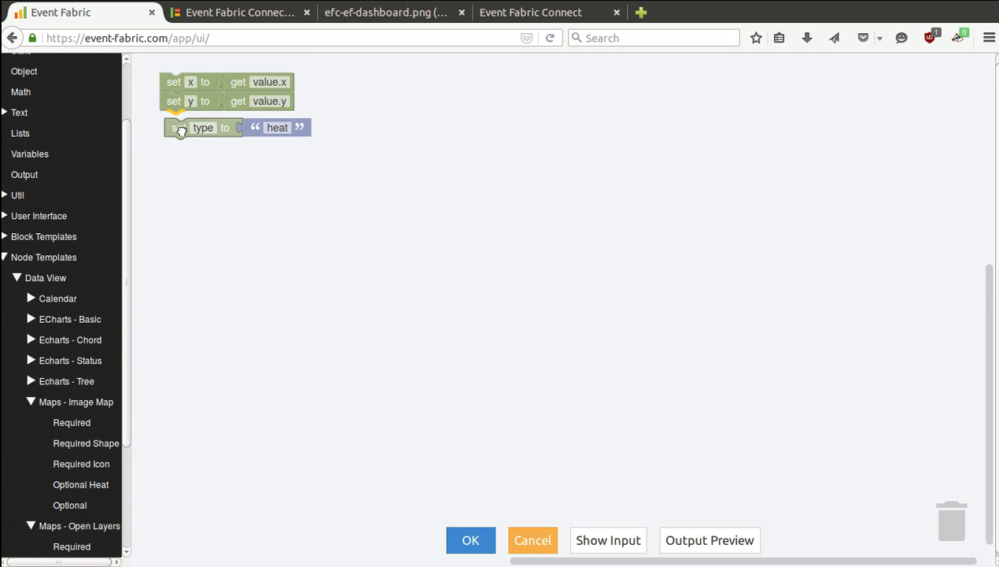
Attach set id from value.id and a set weight block fed by a copied getter
click(63, 504)
drag(157, 73, 178, 143)
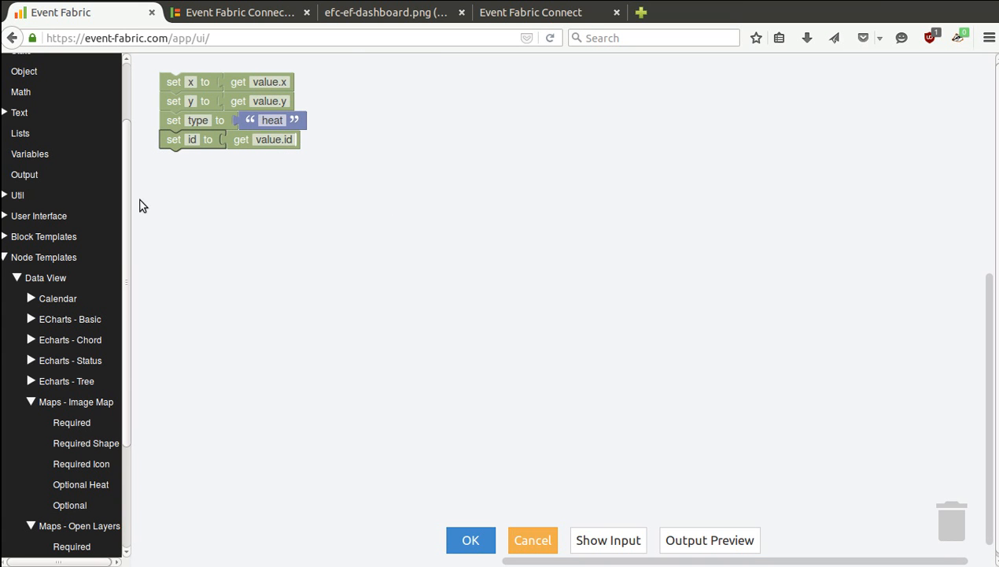
click(81, 481)
drag(151, 75, 169, 166)
key(Delete)
click(235, 137)
key(ctrl+c)
key(ctrl+v)
drag(264, 192, 262, 160)
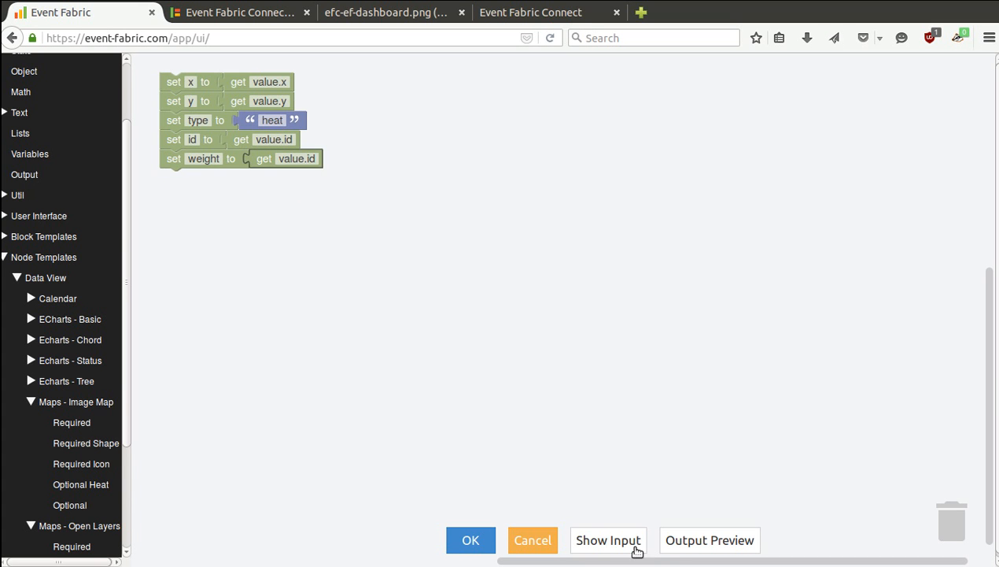
Change the weight getter to value.level after checking the input data, and save the mapping
click(609, 540)
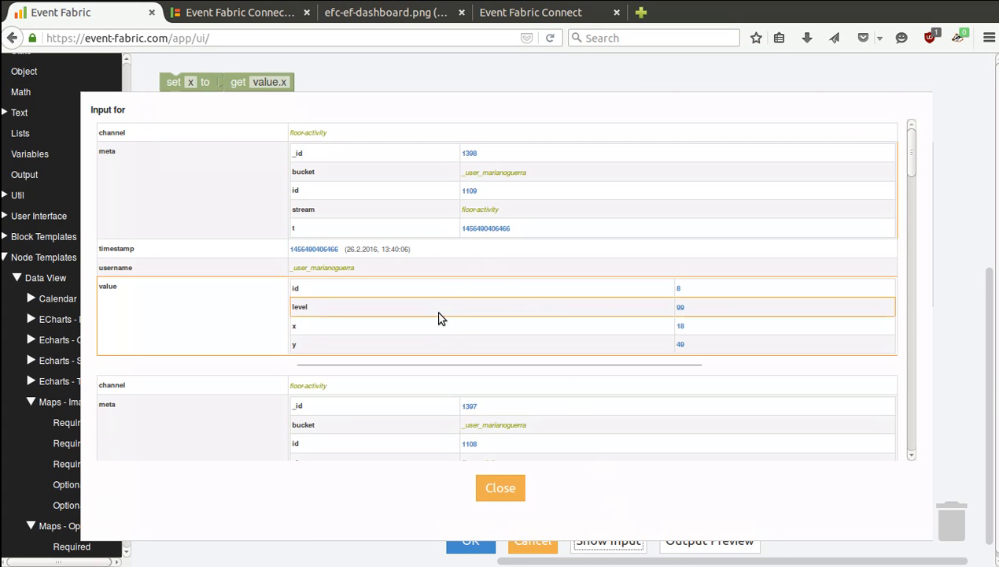
click(486, 487)
double_click(313, 161)
text(level)
click(486, 445)
click(465, 539)
click(497, 540)
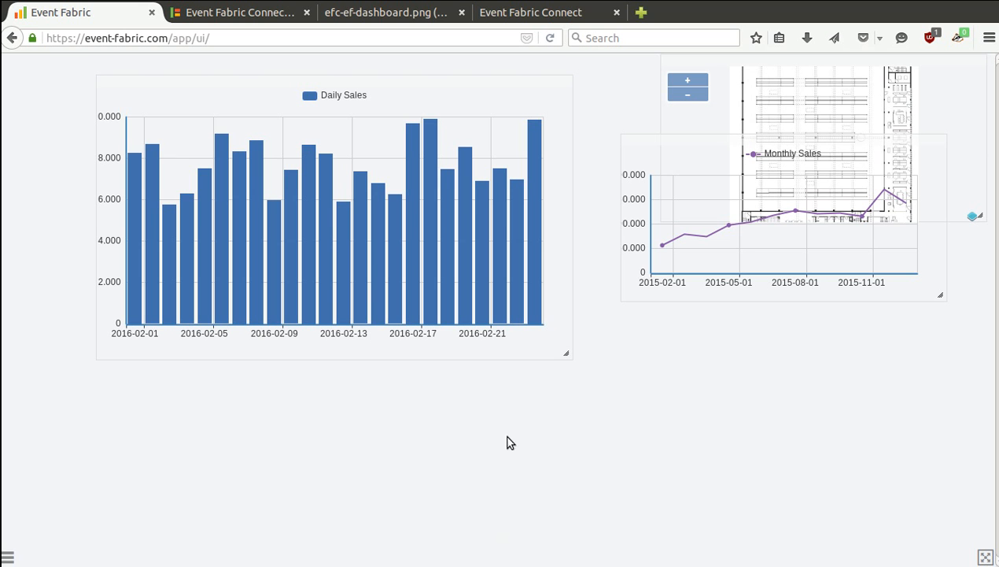
Apply the grid layout to the dashboard
click(11, 558)
click(32, 228)
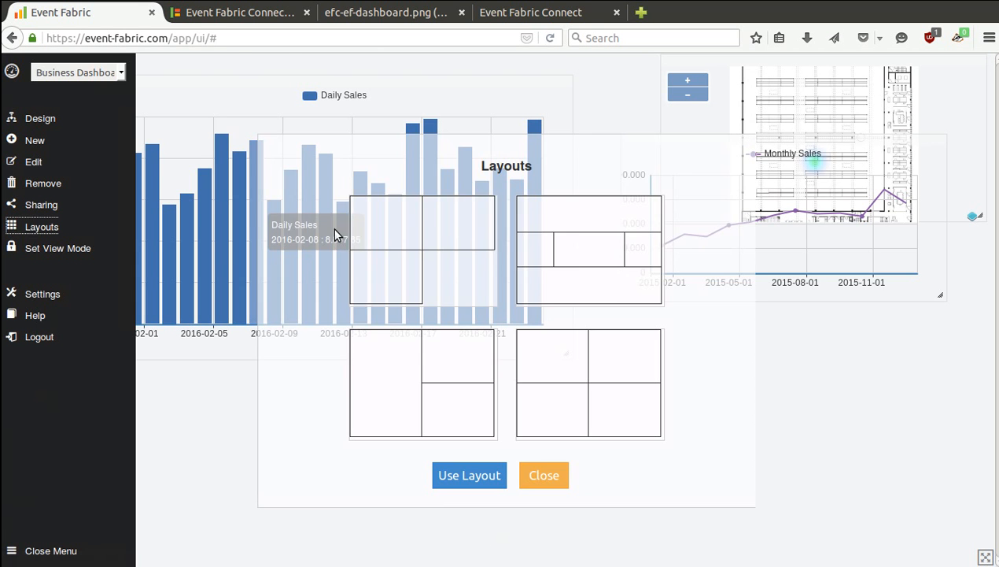
click(391, 224)
click(470, 480)
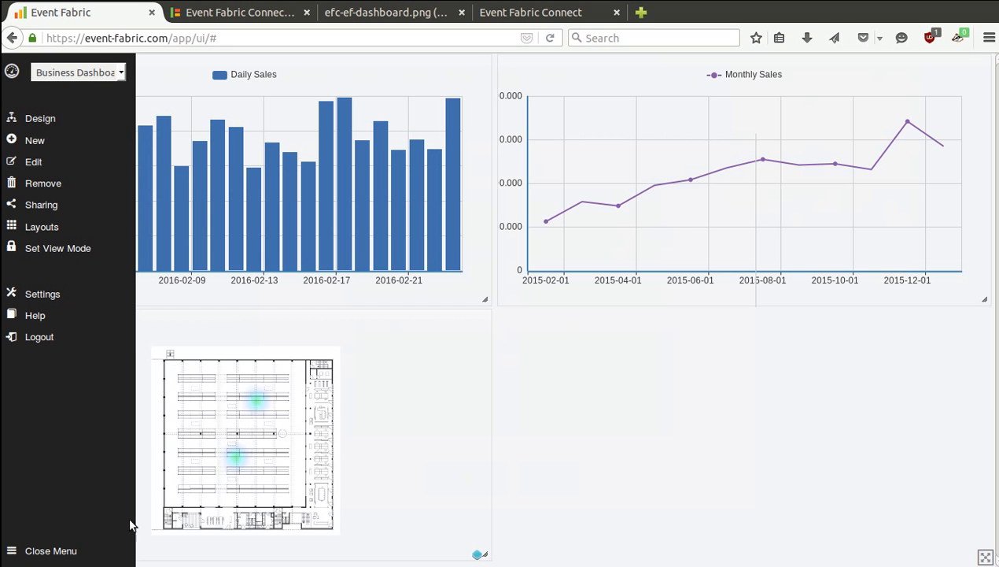
click(20, 550)
Zoom and pan the floor map so it sits centred in its panel
scroll(254, 428, up, 1)
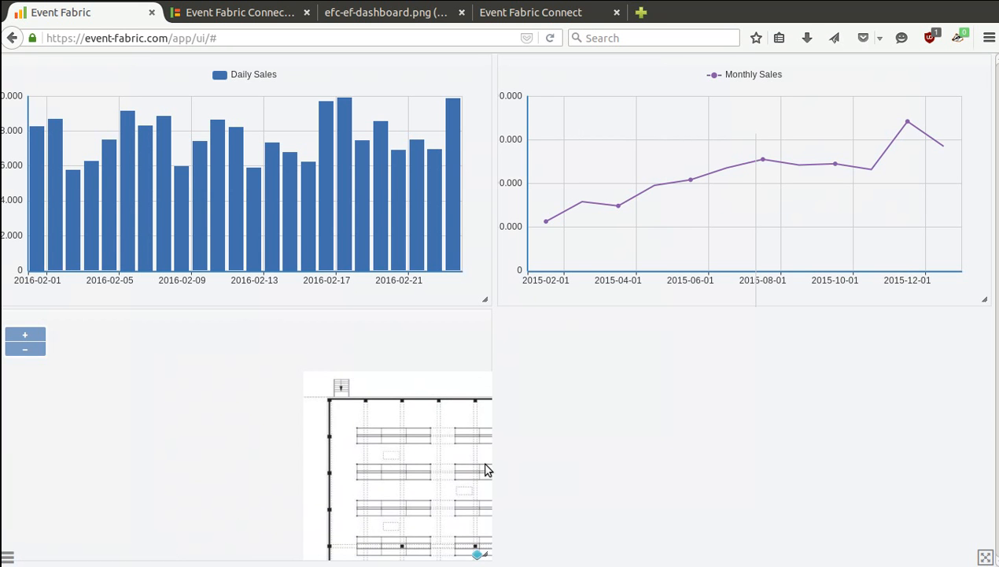
drag(423, 502, 271, 385)
scroll(281, 392, down, 1)
scroll(282, 396, up, 2)
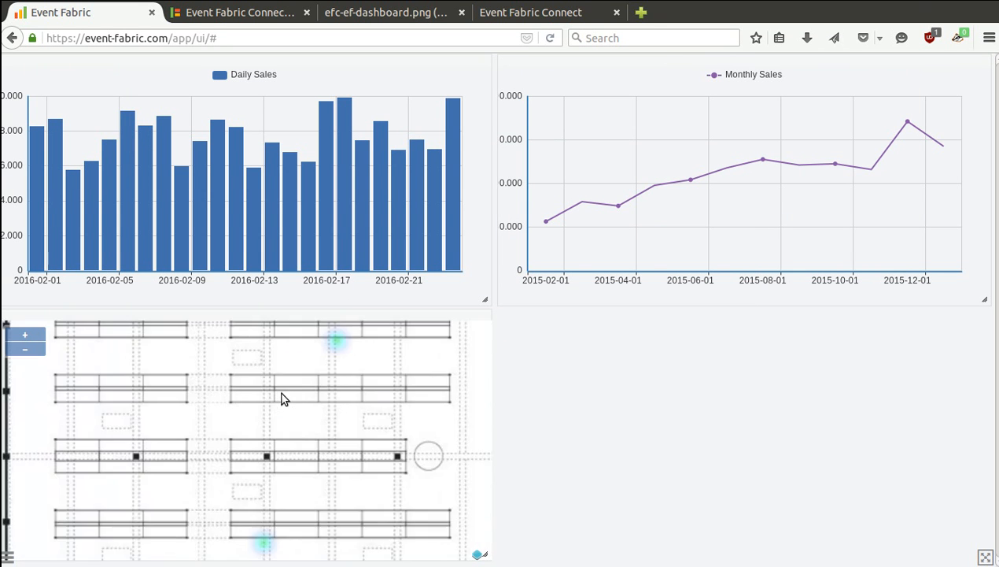
scroll(297, 390, down, 2)
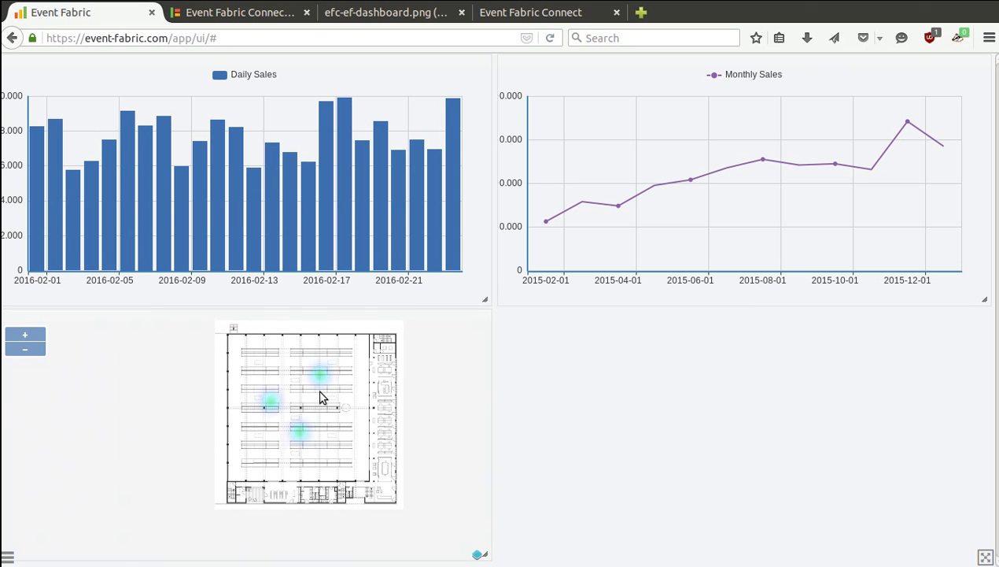
drag(318, 398, 297, 411)
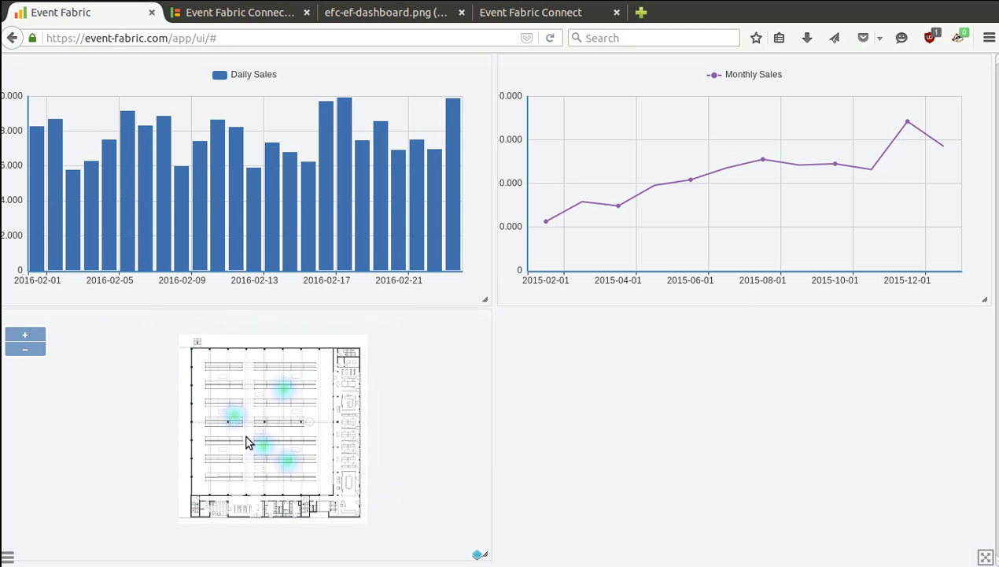
In Event Fabric Connect, start an auto-starting RabbitMQ connector named Current Sales and enter its host
click(225, 18)
click(876, 139)
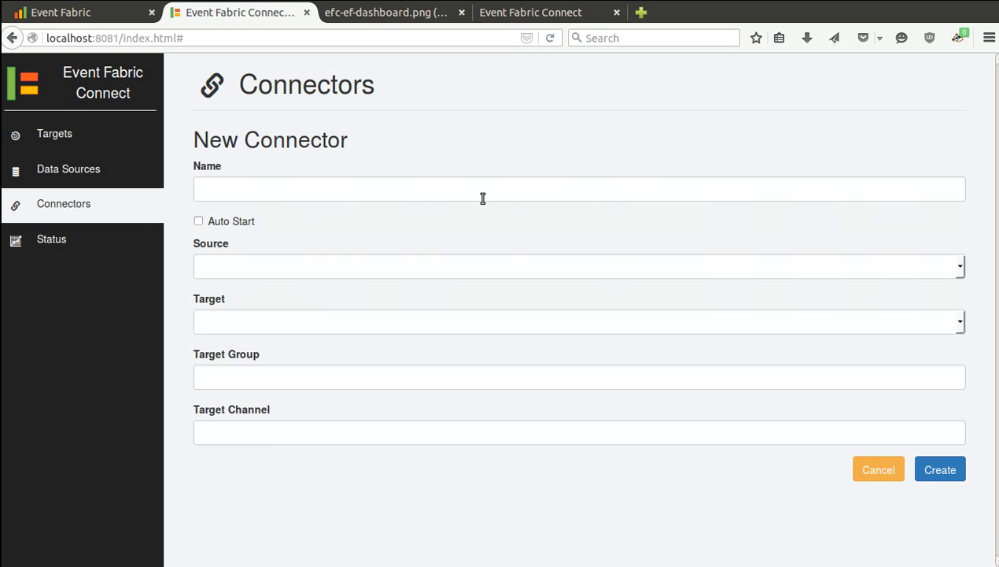
click(406, 192)
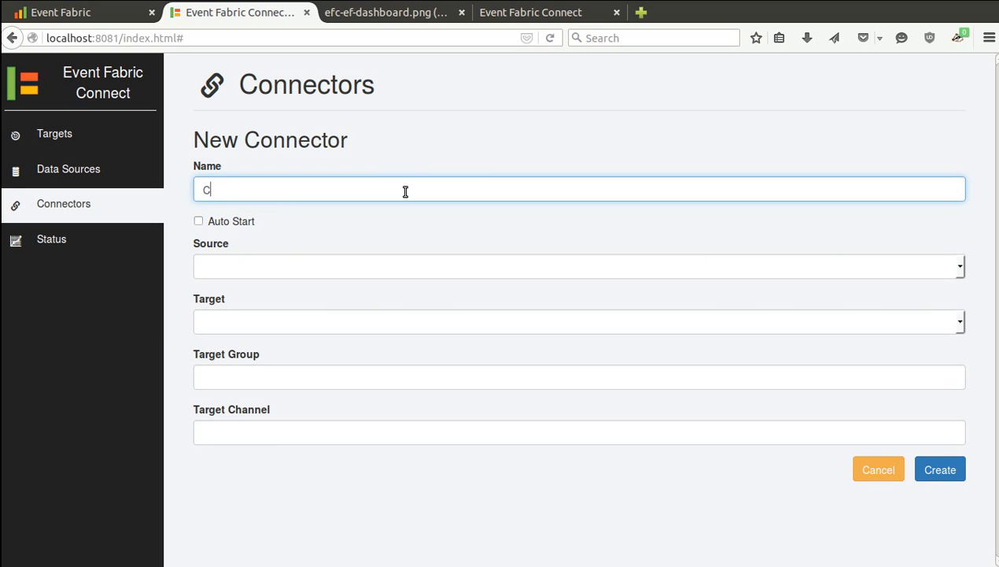
click(236, 222)
click(251, 268)
click(256, 378)
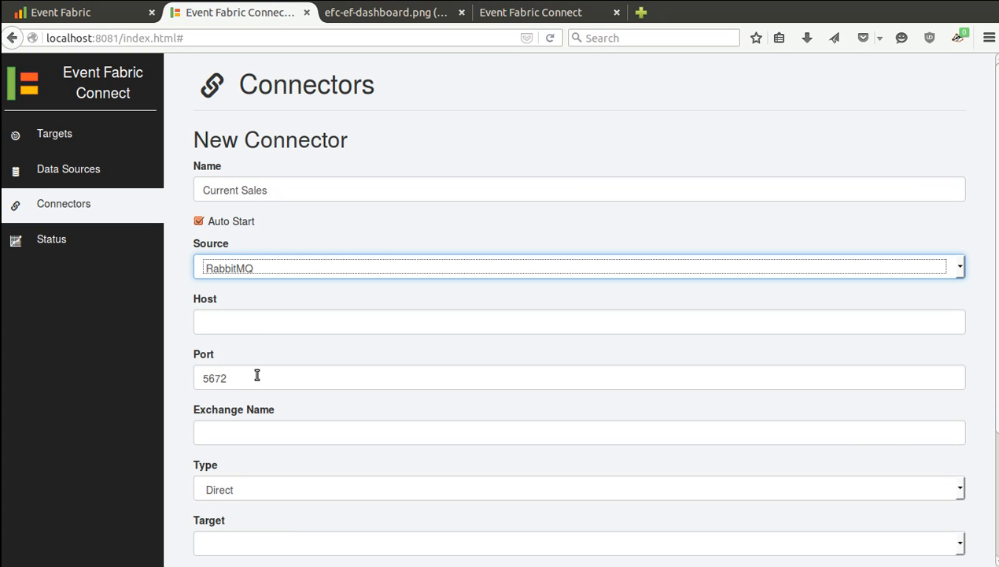
click(264, 324)
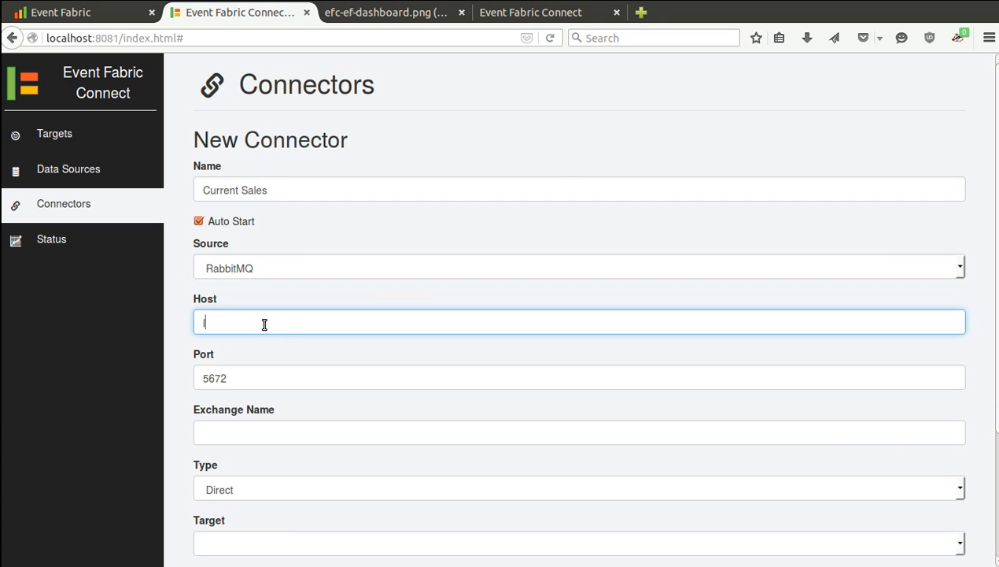
Set exchange current-sales of type Topic, target the Event Fabric account and enter the target group
click(264, 433)
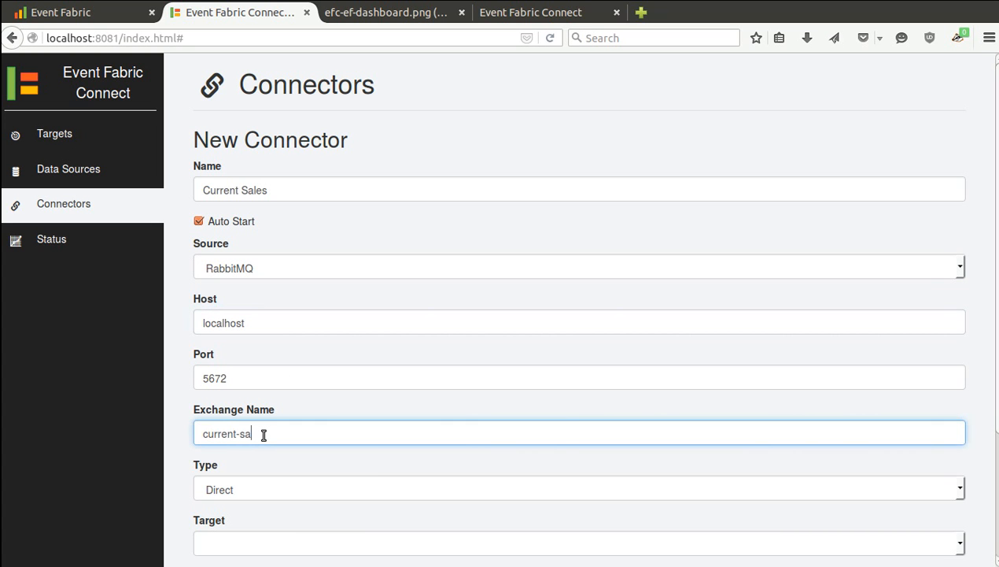
scroll(268, 435, down, 2)
click(278, 423)
click(267, 462)
click(264, 481)
click(275, 512)
scroll(278, 478, down, 1)
click(279, 476)
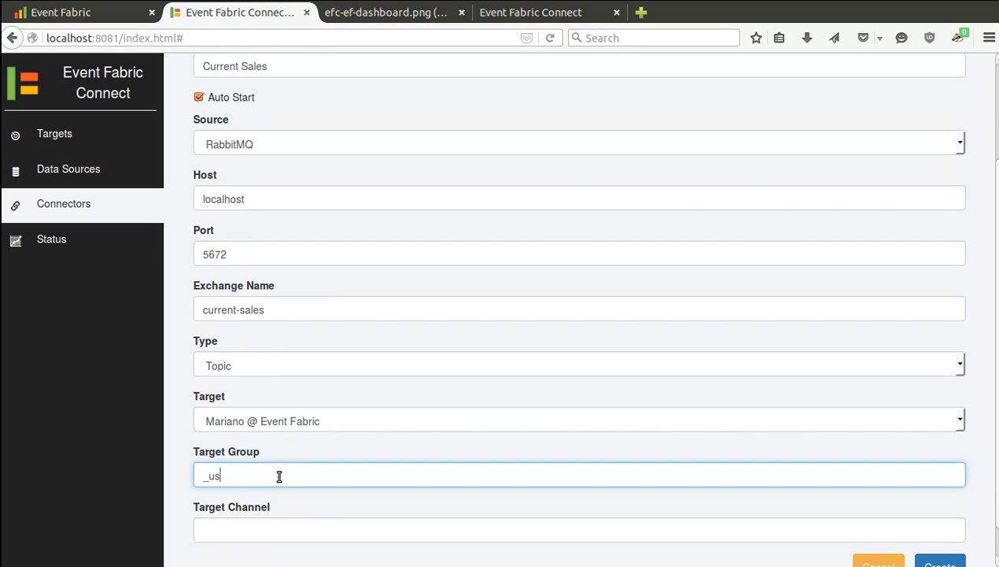
Set target channel current-sales, create the connector and start it
click(286, 532)
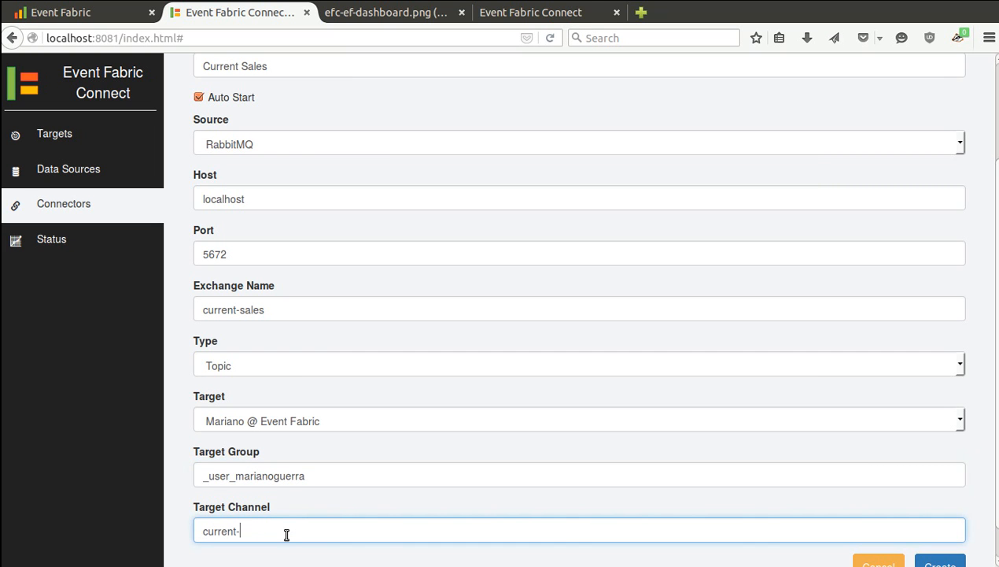
scroll(636, 400, down, 1)
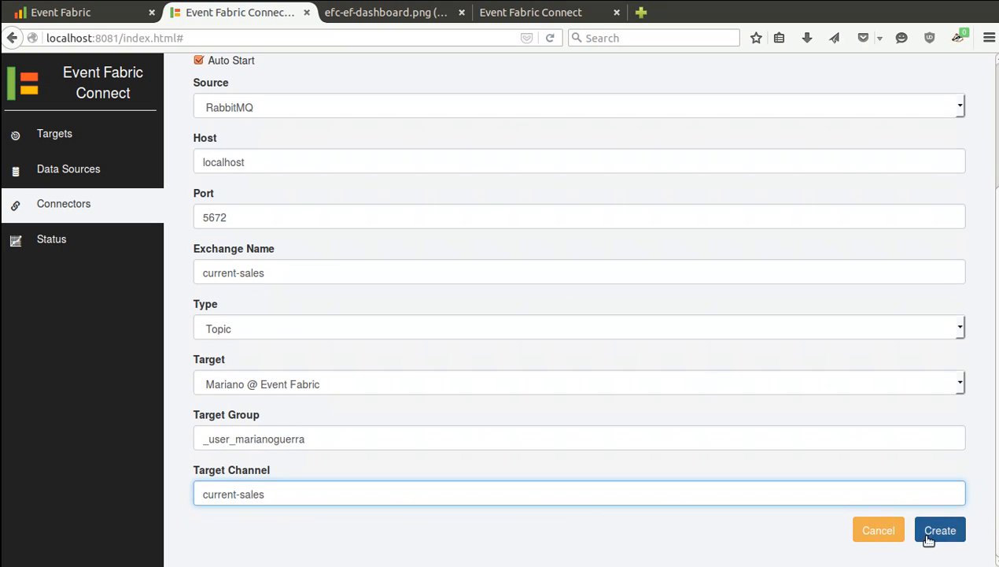
click(928, 529)
click(899, 340)
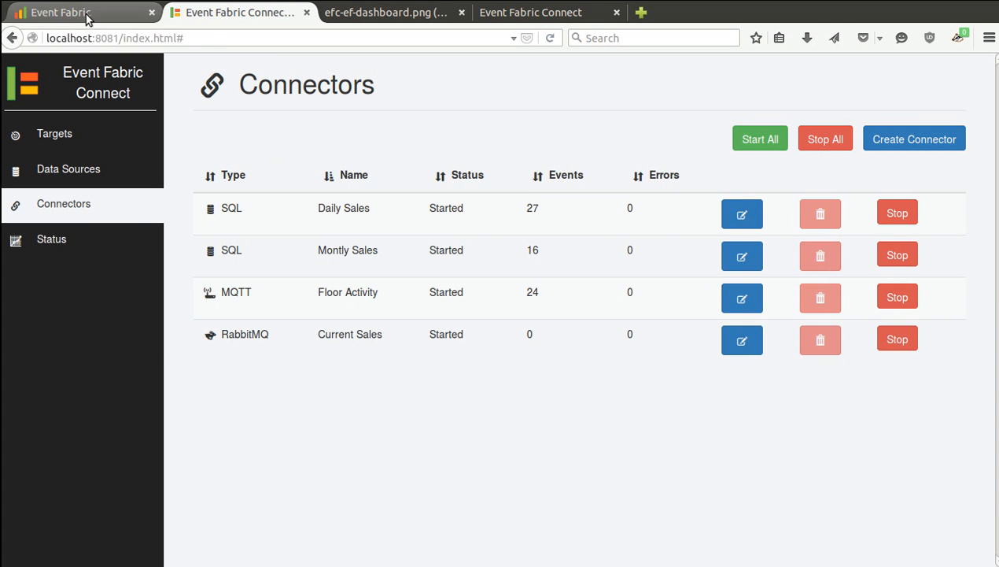
click(87, 14)
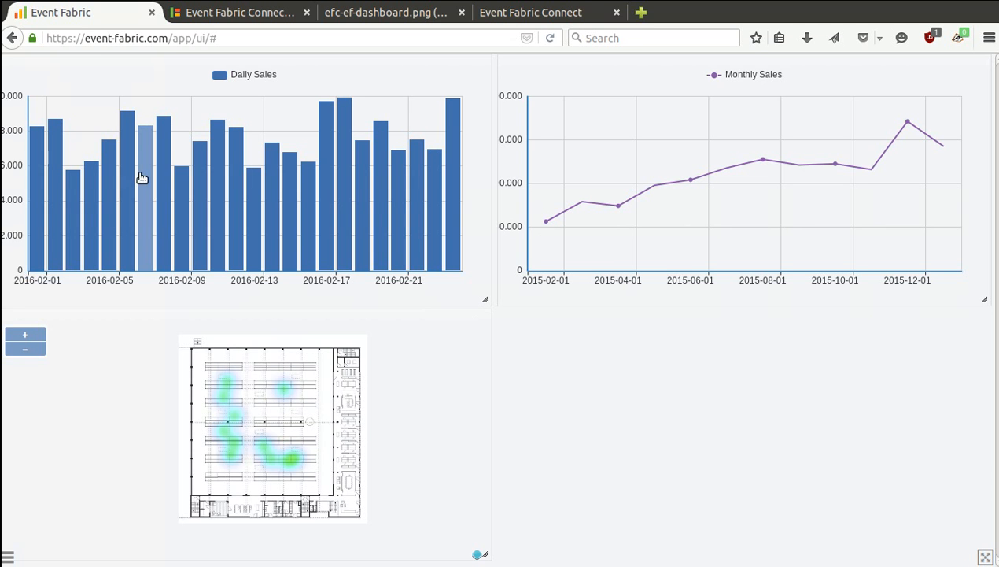
In the flow designer, add a new source node of type Event Source and confirm its channel
click(12, 556)
click(27, 118)
drag(23, 88, 219, 114)
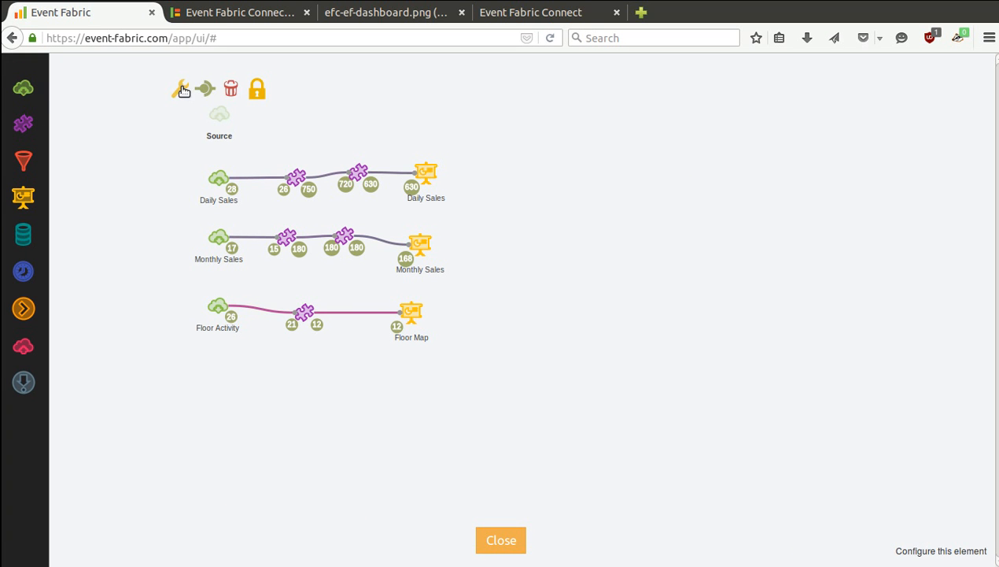
click(184, 92)
click(587, 305)
click(576, 330)
click(488, 337)
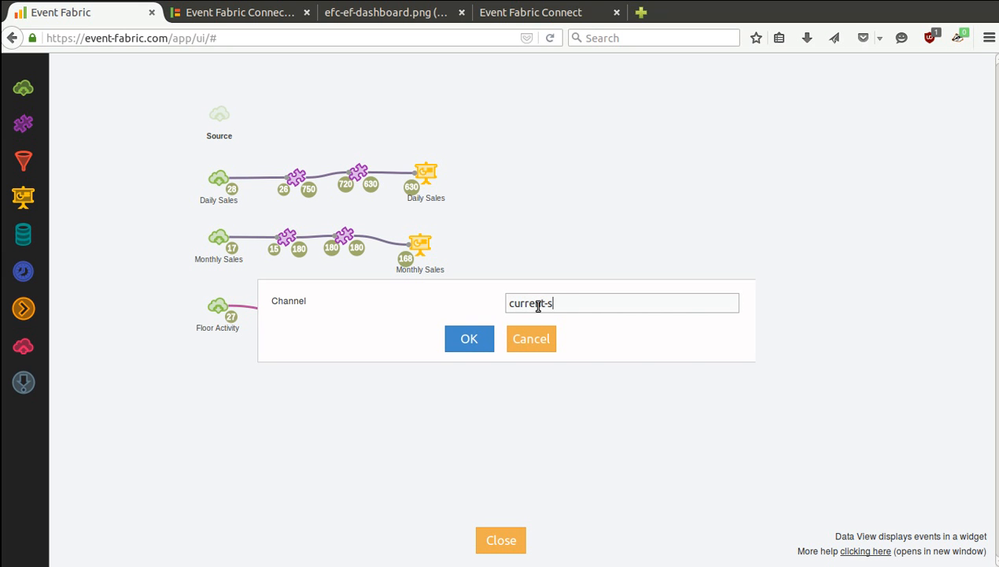
click(472, 344)
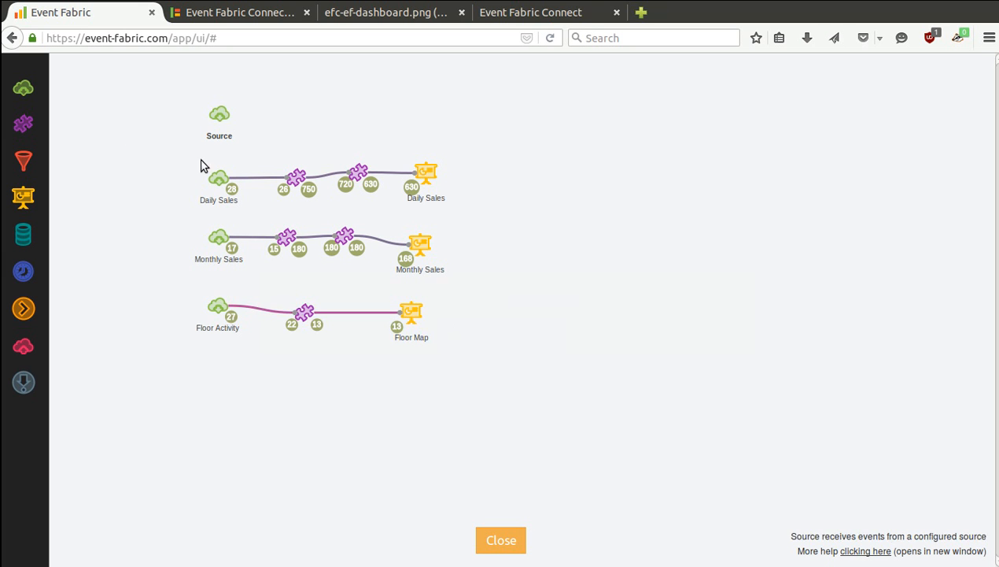
Rename the source node Current Sales and preview its incoming events
double_click(218, 139)
text(Current Sales)
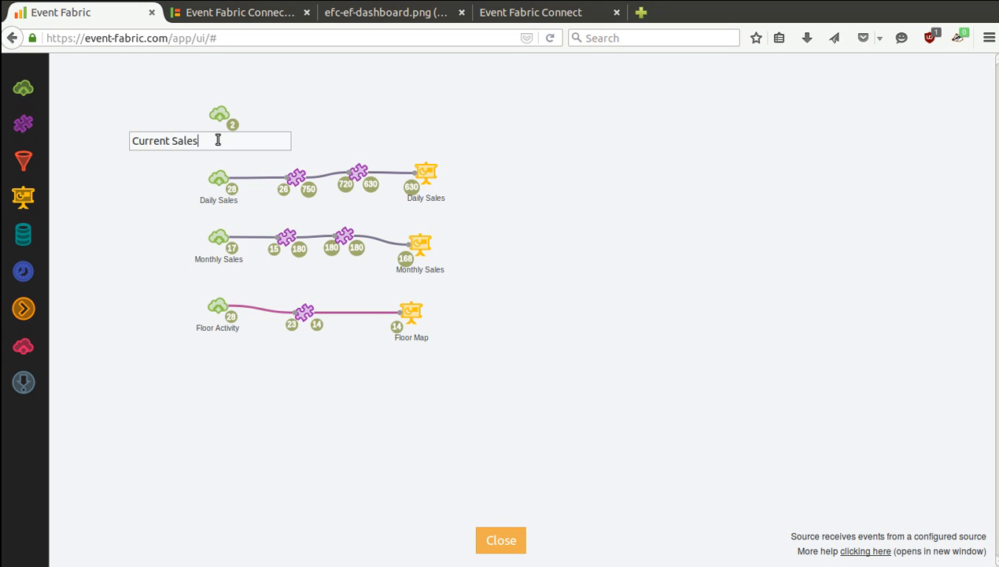
key(Return)
click(237, 126)
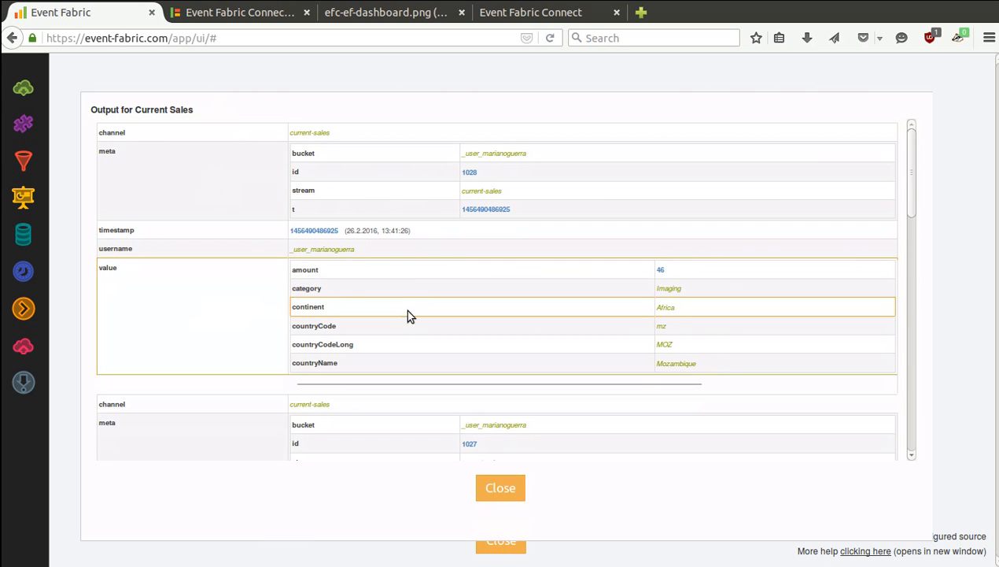
click(502, 489)
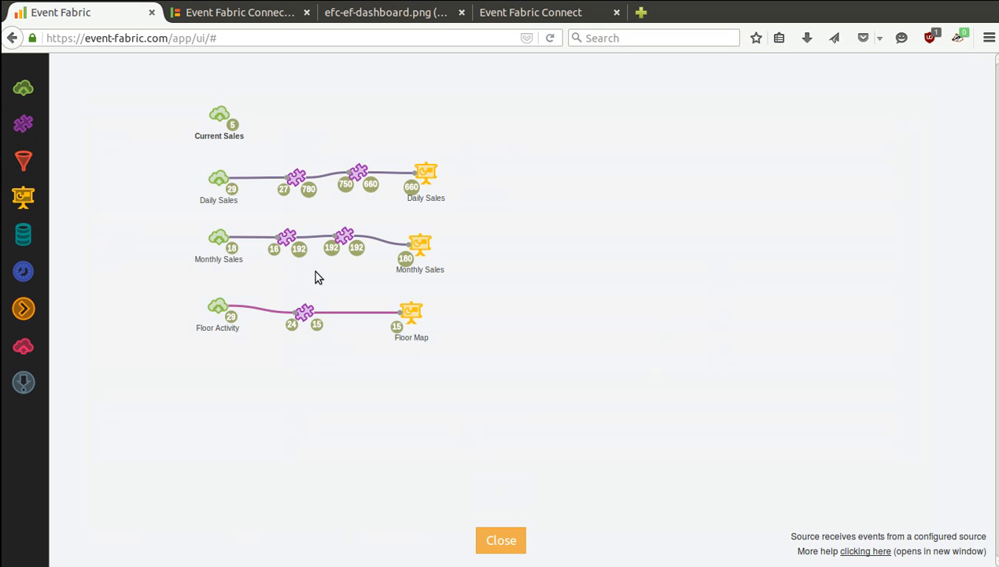
Add a Data View node to the flow and check the architecture and reference dashboard images
drag(27, 199, 432, 118)
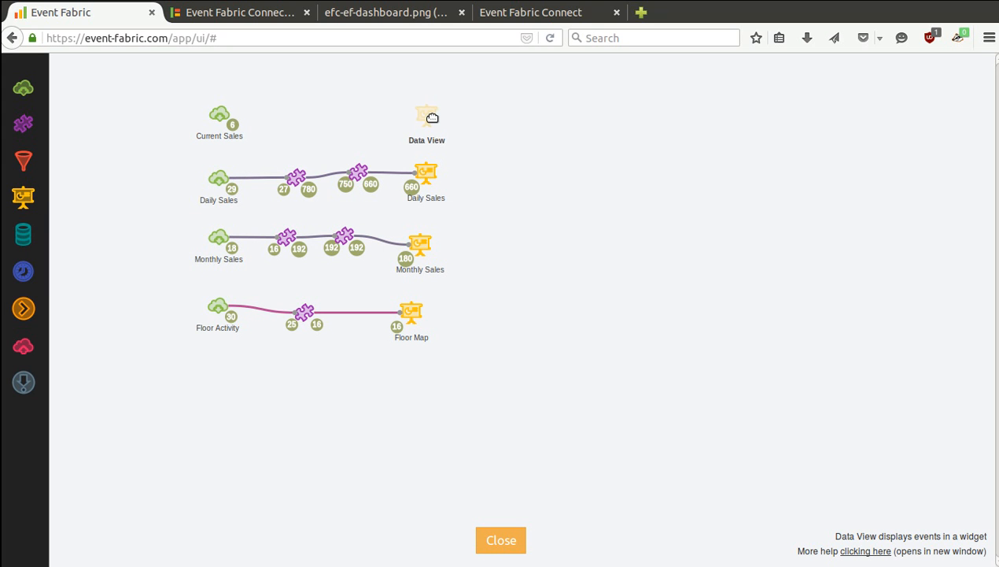
mouse_move(432, 118)
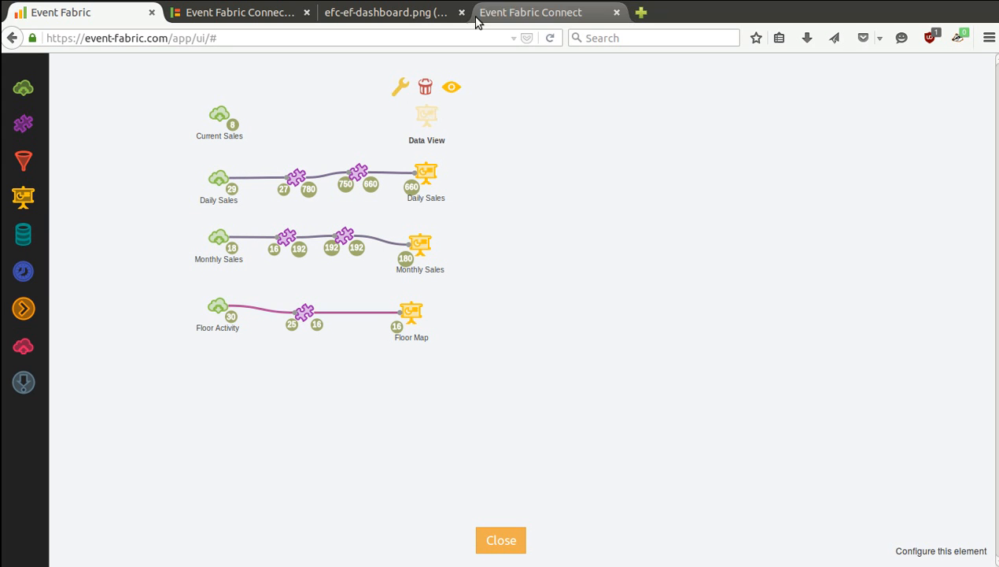
click(500, 14)
click(401, 15)
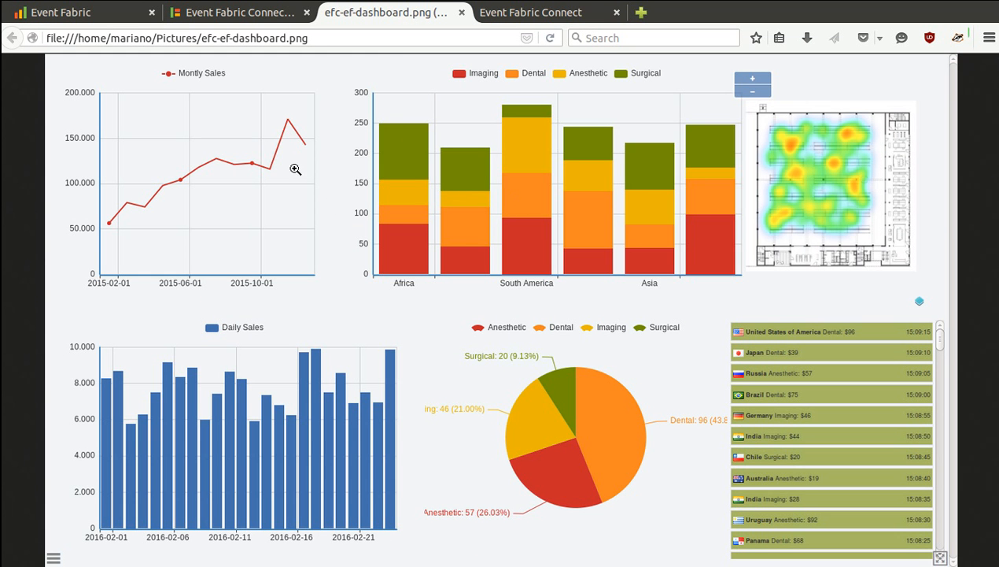
click(76, 22)
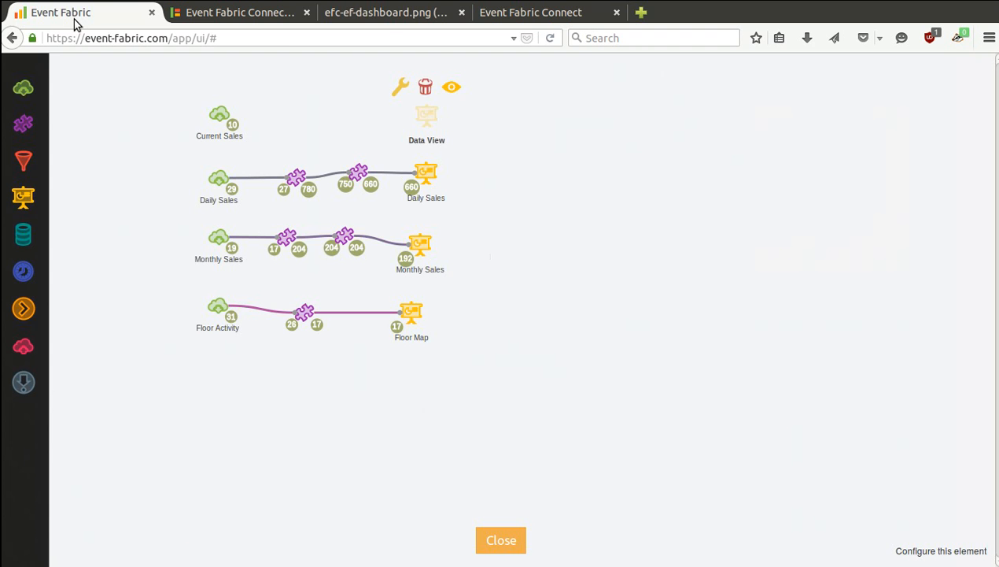
Set the Data View's widget type to Echarts - Pie and accept the pie settings
click(401, 89)
click(562, 263)
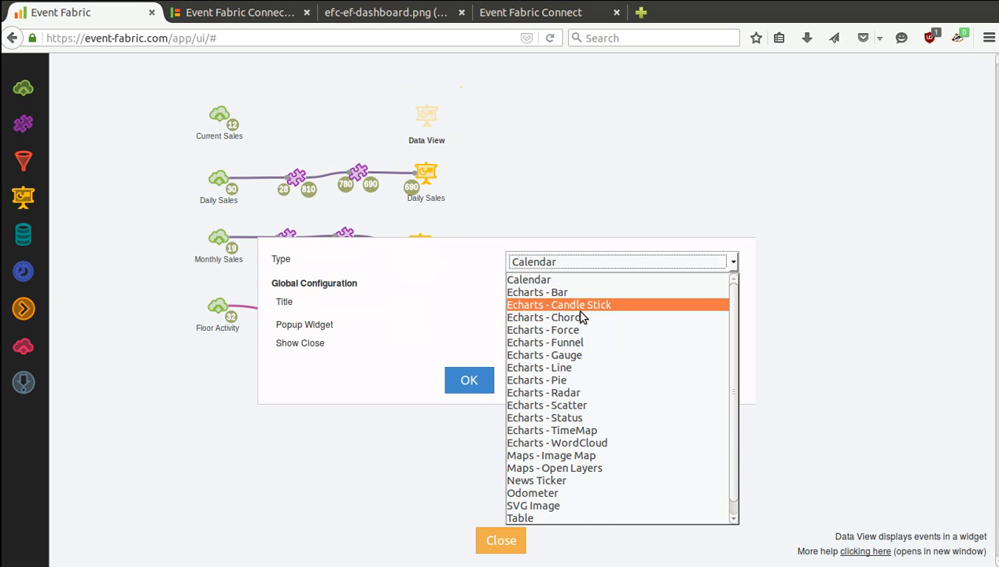
click(586, 379)
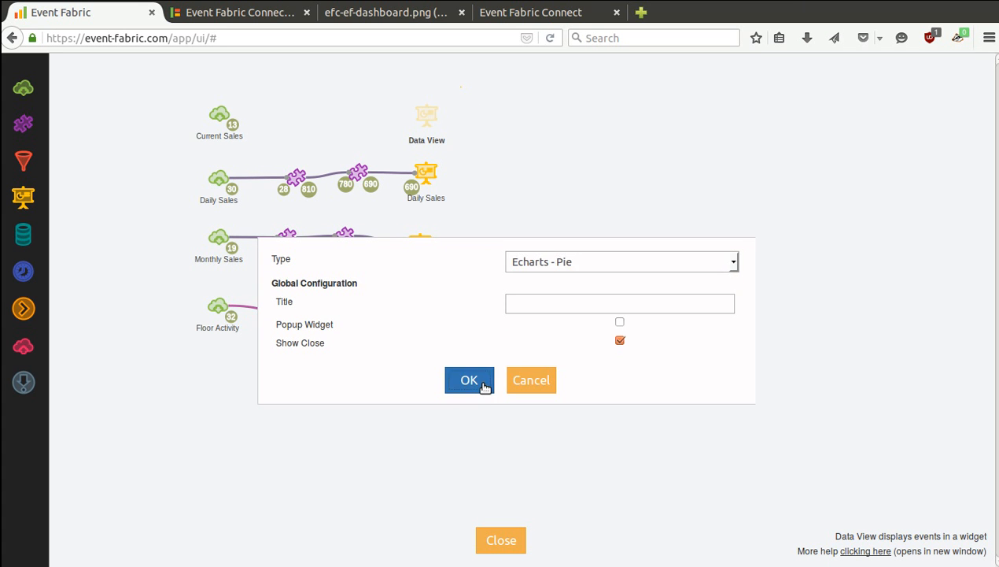
click(482, 384)
click(469, 427)
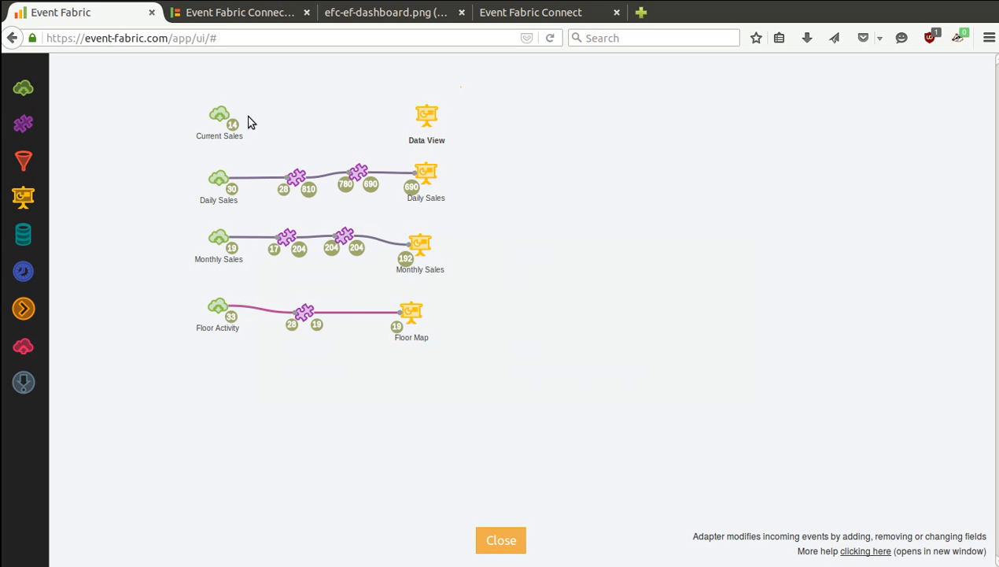
Add an adapter linking Current Sales to the pie Data View and open its configuration
drag(23, 123, 318, 115)
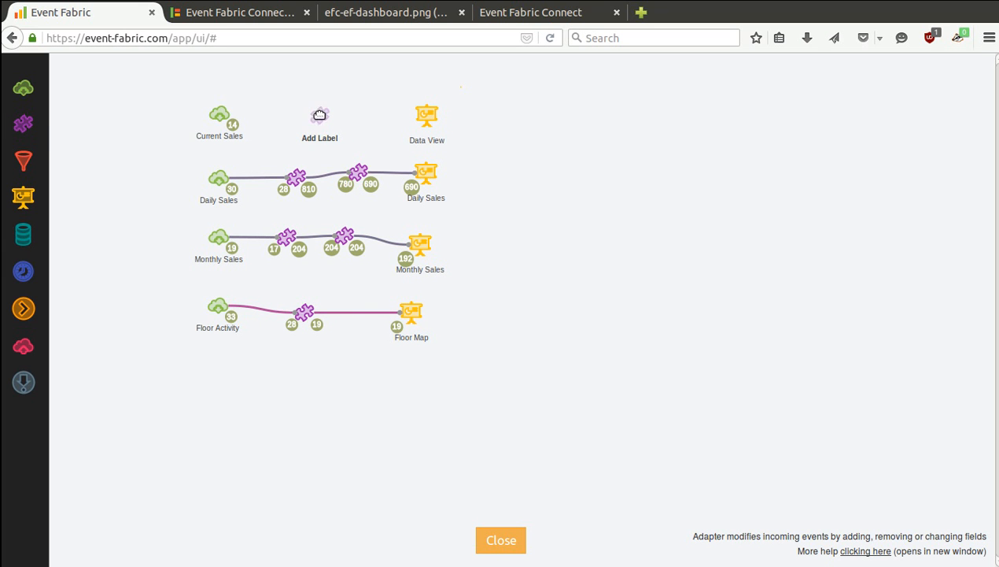
click(217, 113)
drag(204, 89, 417, 116)
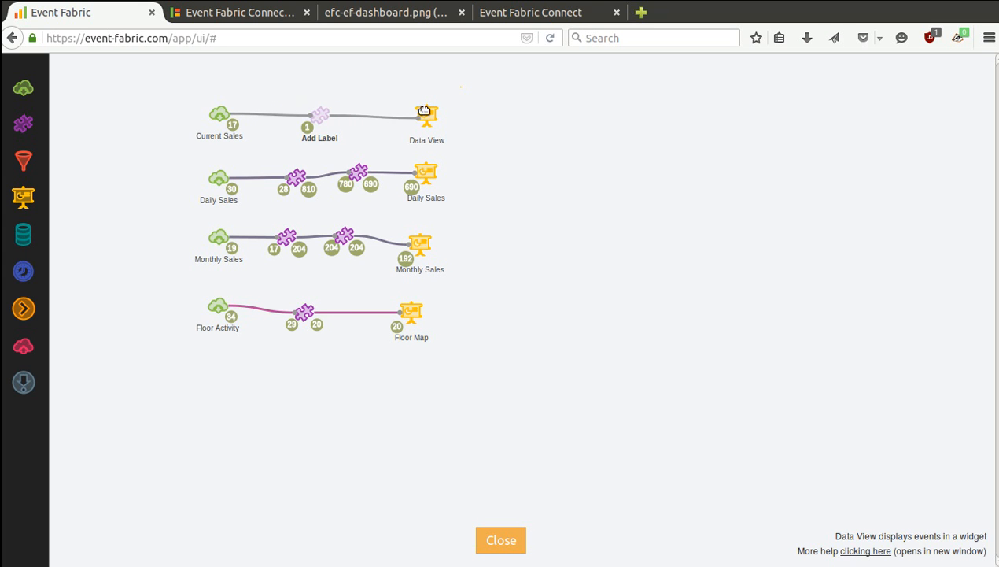
click(318, 114)
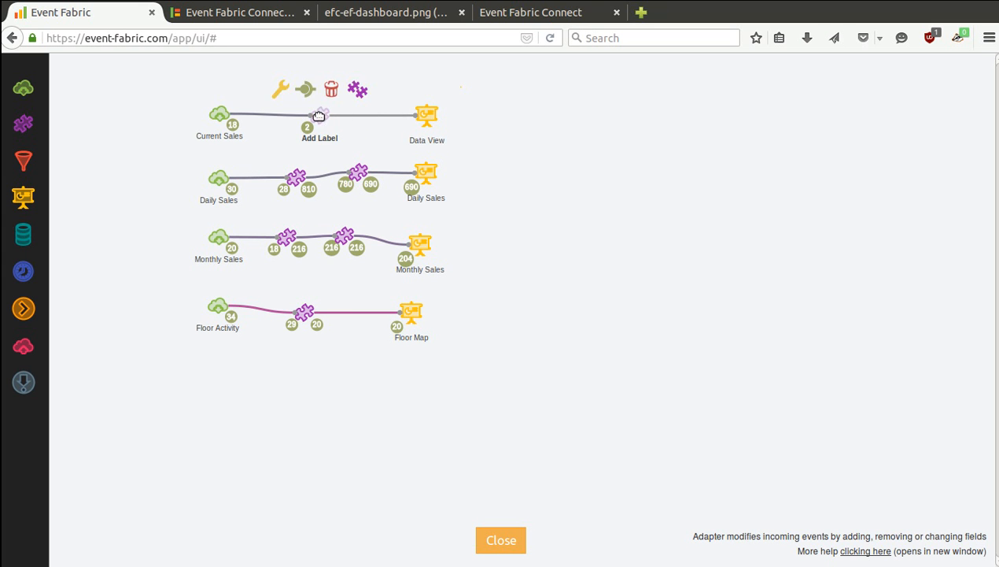
click(281, 89)
Place the ECharts - Basic required val/label/serie blocks and inspect the incoming sales event fields
click(41, 337)
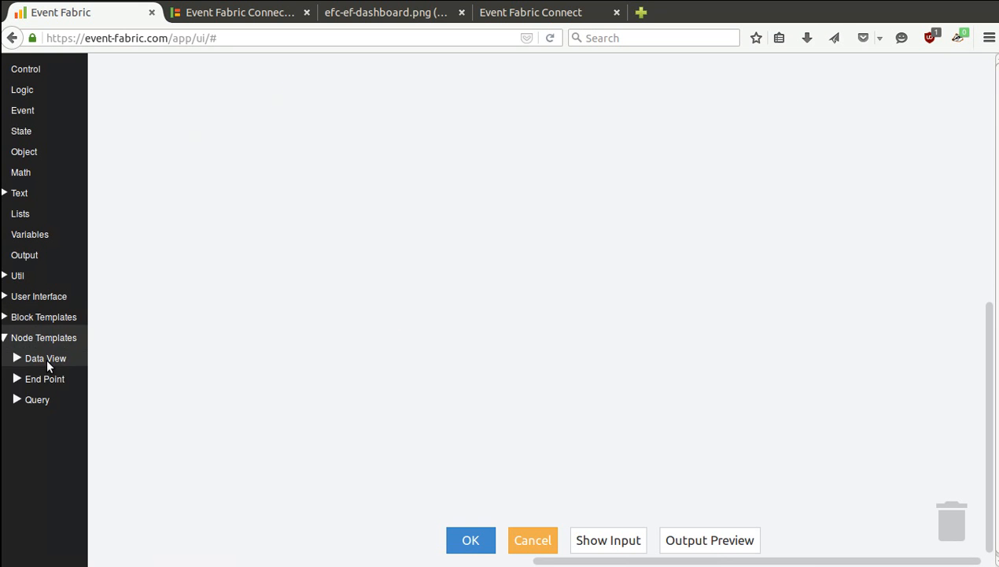
click(44, 358)
click(58, 400)
click(69, 420)
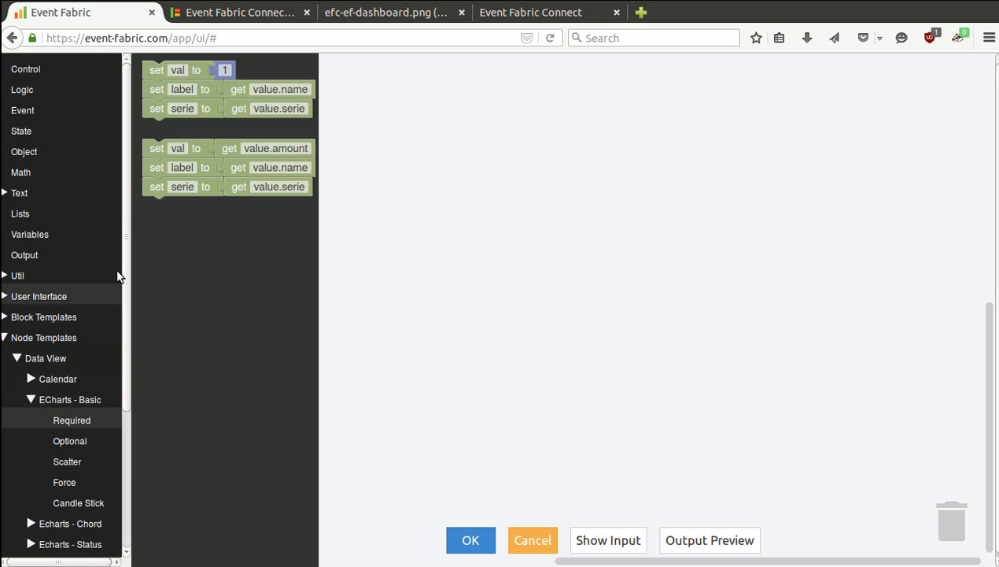
drag(158, 145, 196, 139)
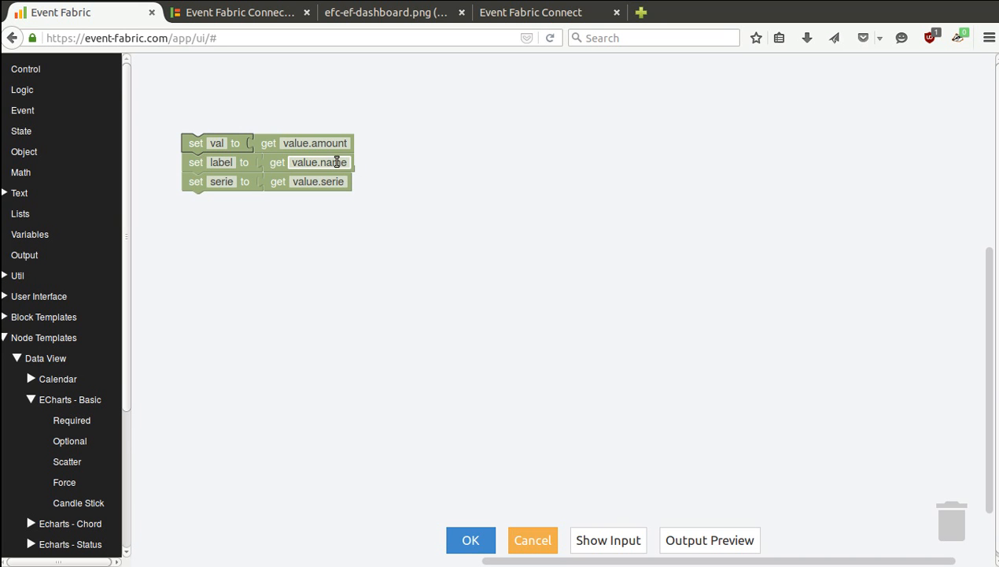
click(585, 538)
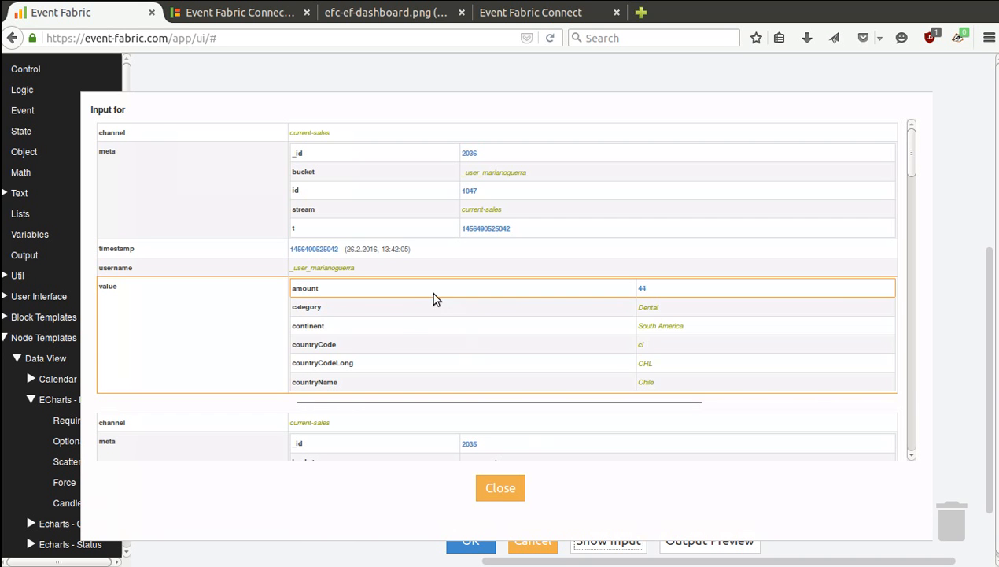
scroll(500, 461, down, 1)
click(504, 487)
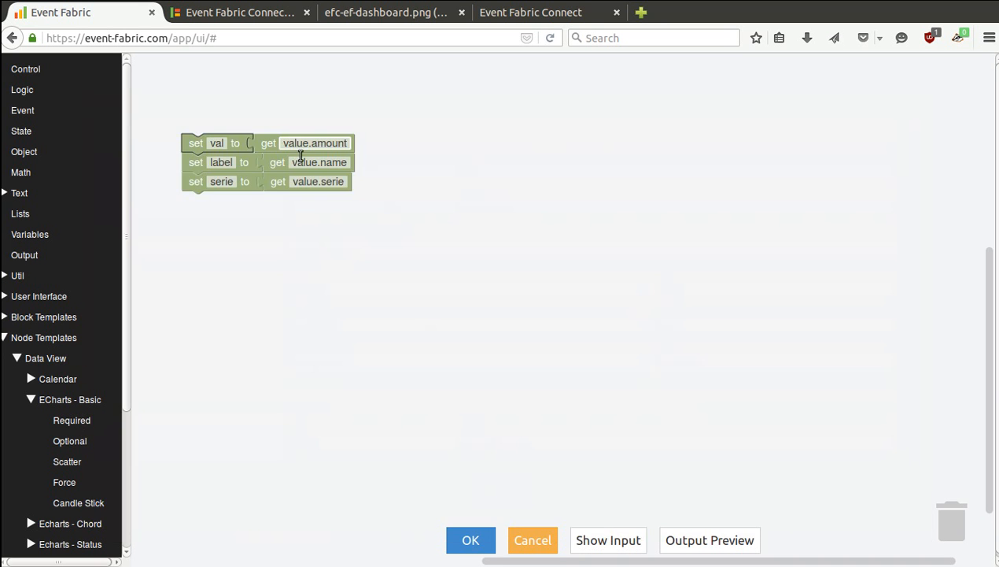
Set label to value.category, replace serie with empty text, save and view the dashboard
double_click(333, 163)
text(categor)
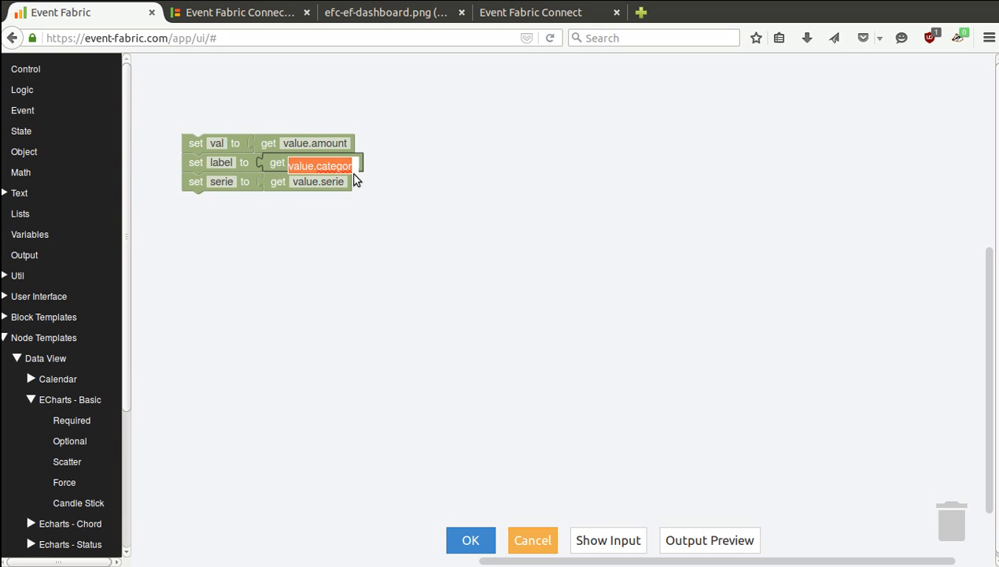
text(y)
key(Return)
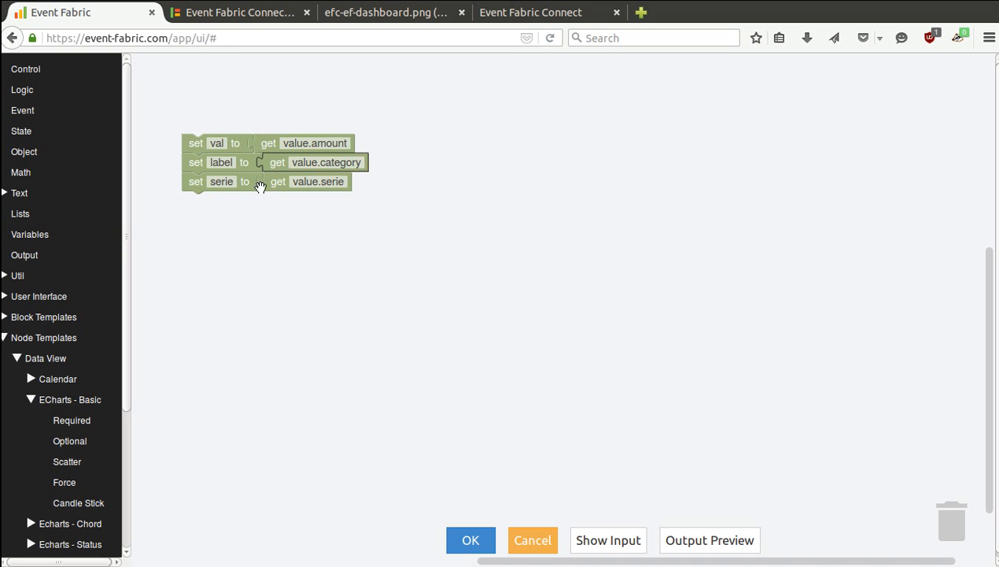
click(274, 182)
key(Delete)
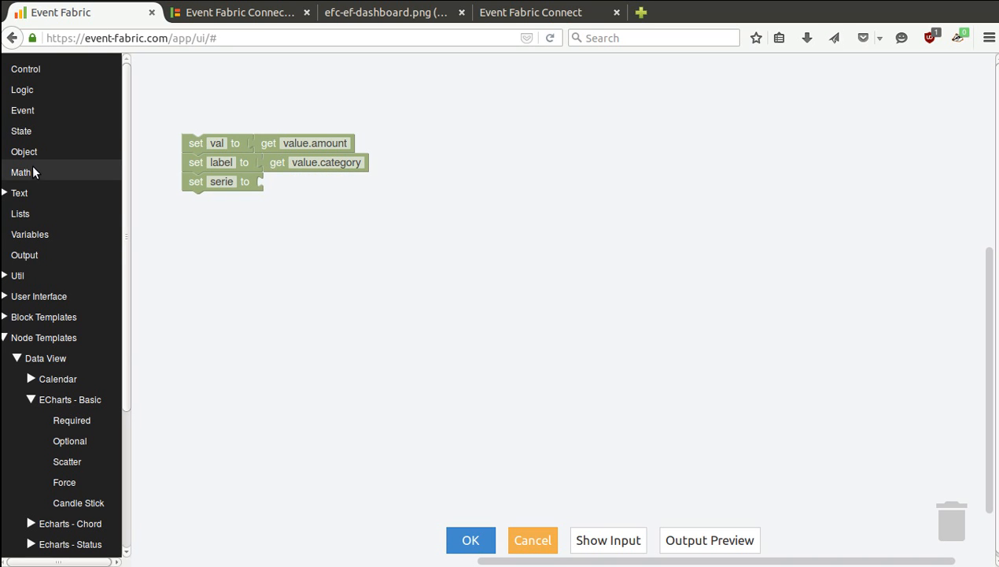
click(32, 192)
drag(154, 70, 264, 183)
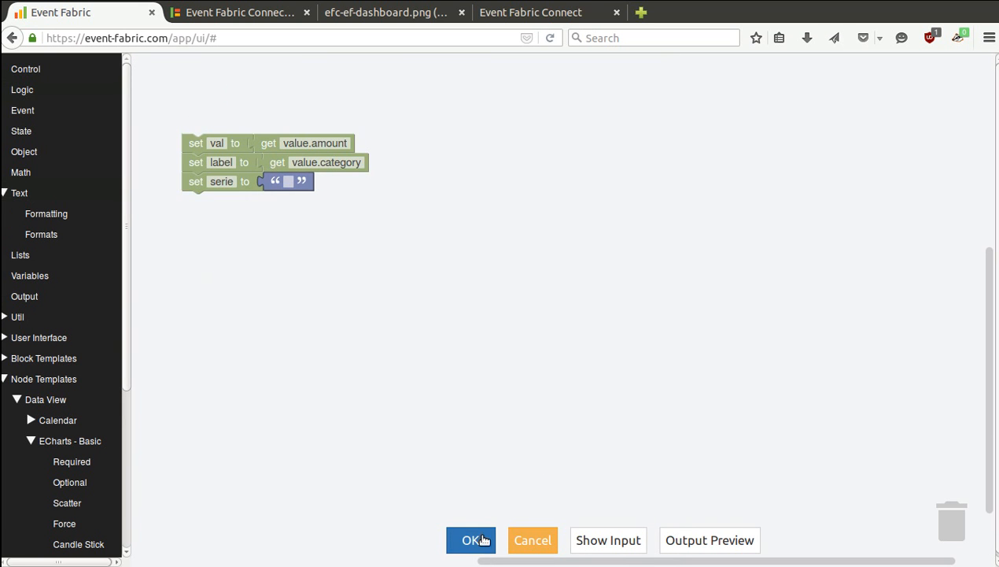
click(484, 539)
click(494, 535)
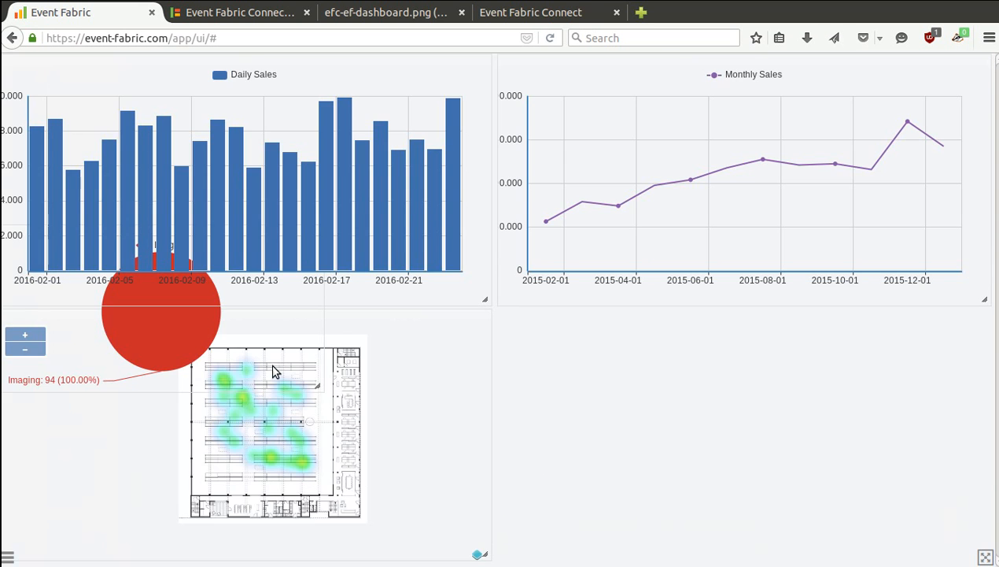
Apply a new dashboard layout so the pie chart gets its own panel
click(7, 558)
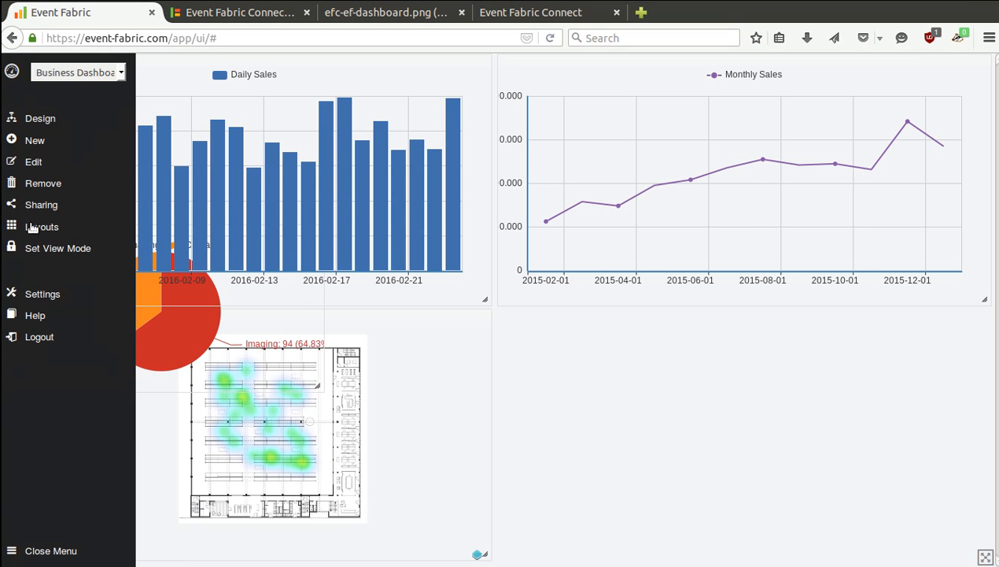
click(31, 226)
click(460, 483)
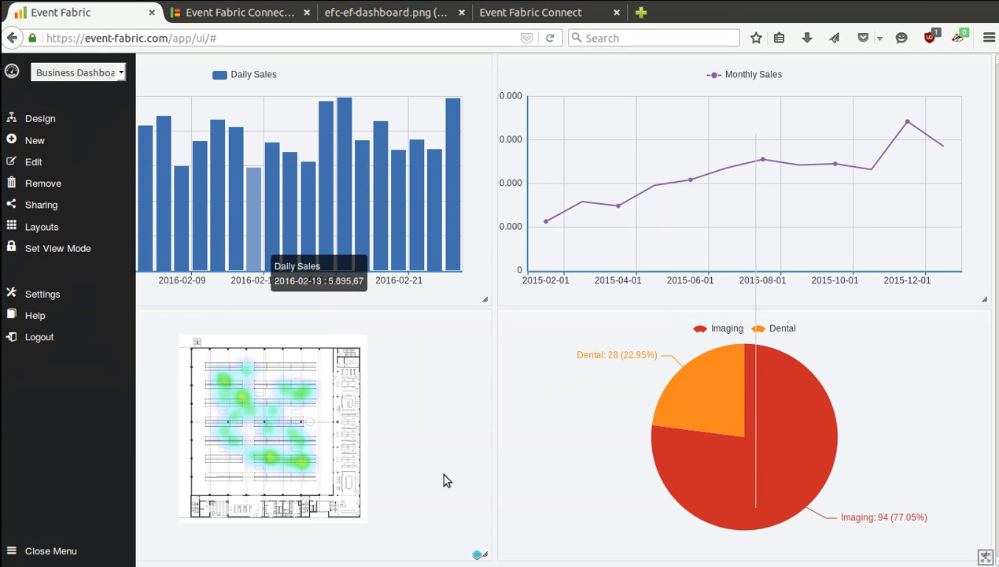
click(51, 550)
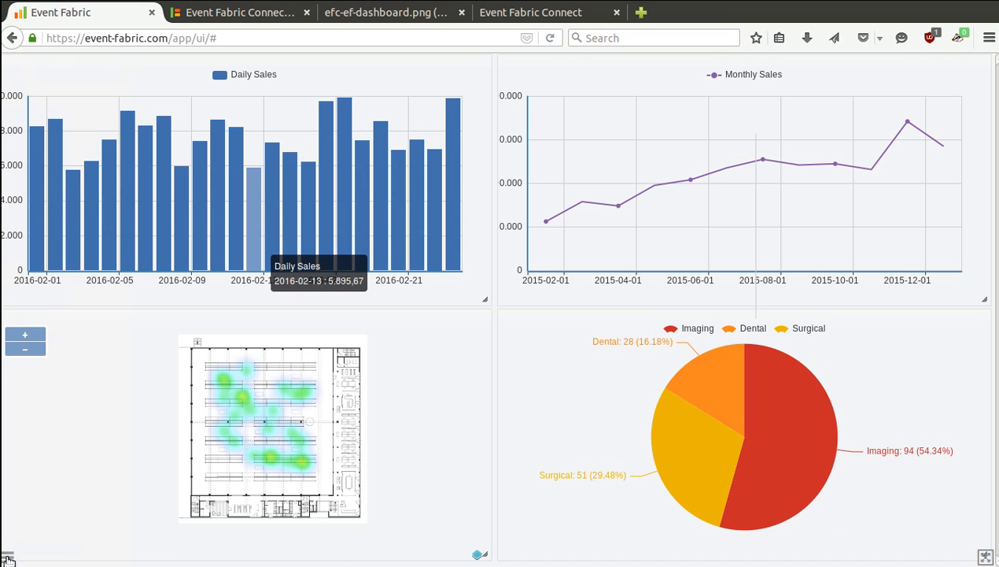
Compare against the reference image, then add another Data View node in the flow designer
click(7, 555)
click(431, 17)
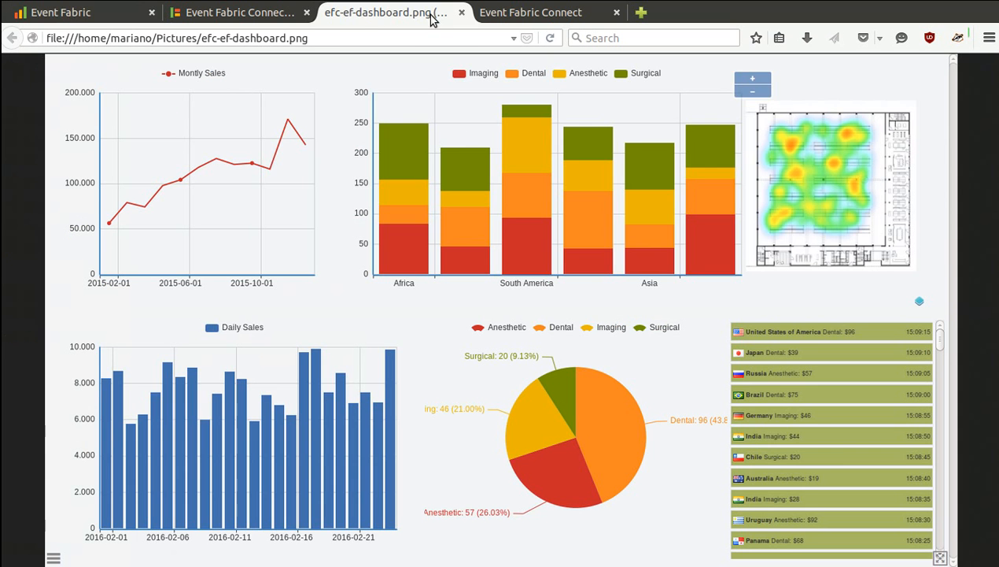
click(102, 24)
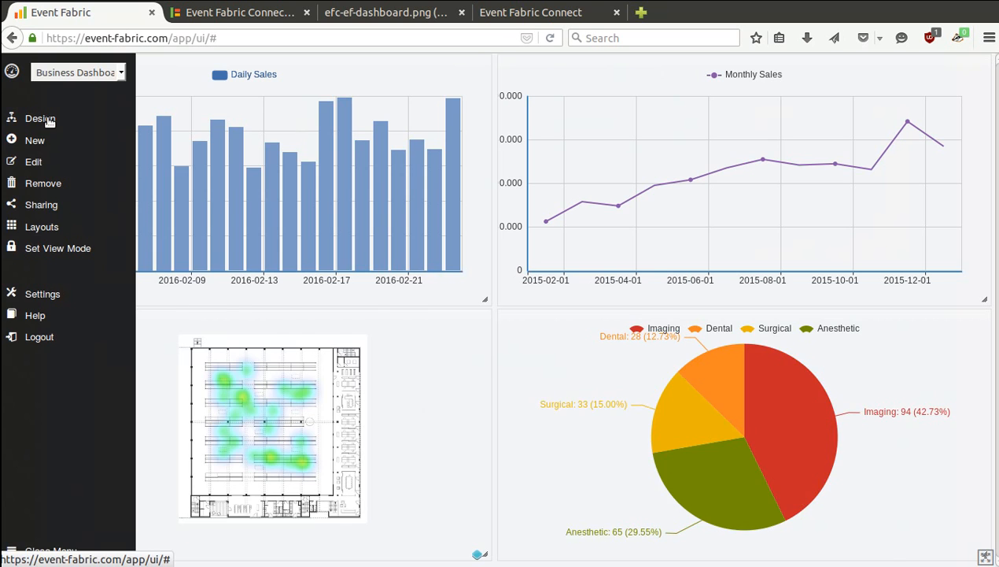
click(43, 118)
drag(23, 198, 396, 88)
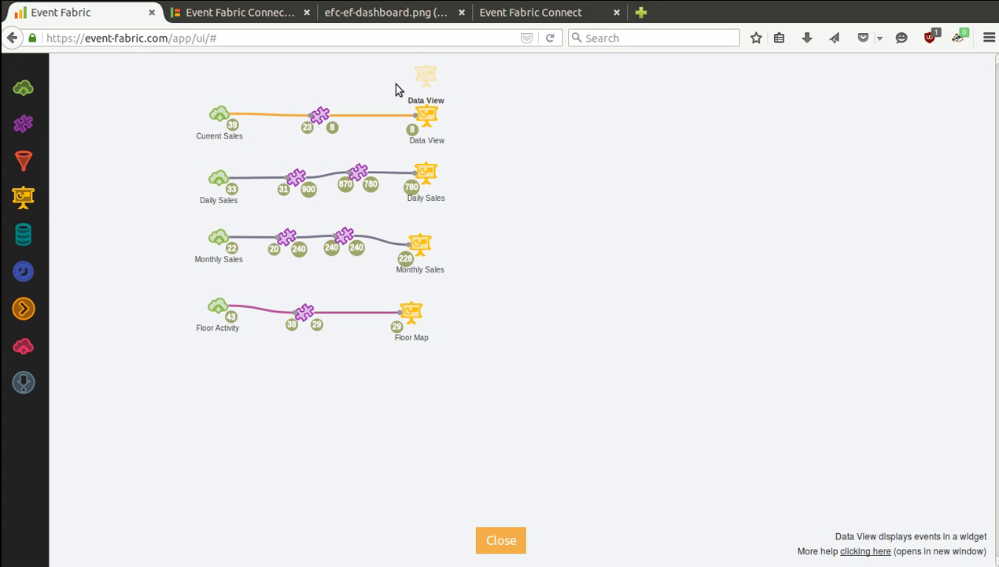
Rename the pie Data View node Pie and the new one Stack Chart
double_click(437, 148)
text(Pie)
key(Return)
double_click(432, 103)
text(s)
text(Stack Chart)
key(Return)
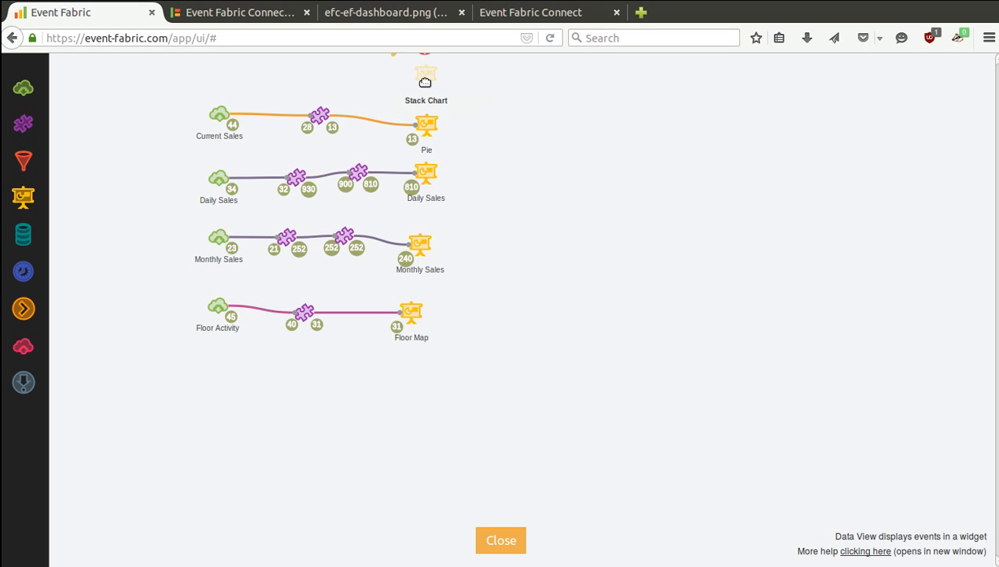
Set the Stack Chart node's widget to Echarts - Bar with Stack turned on
click(393, 58)
click(571, 264)
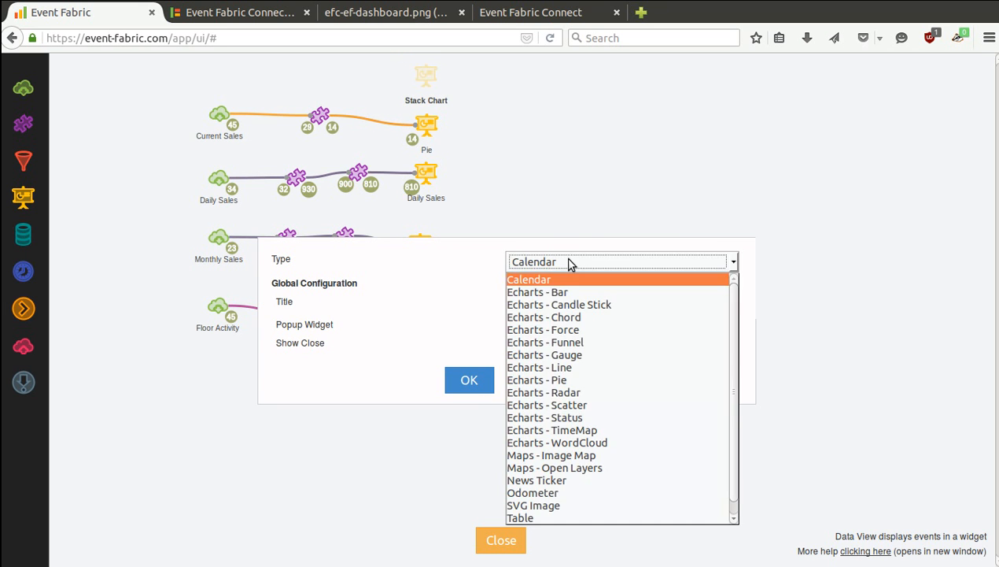
click(588, 290)
click(468, 380)
click(614, 188)
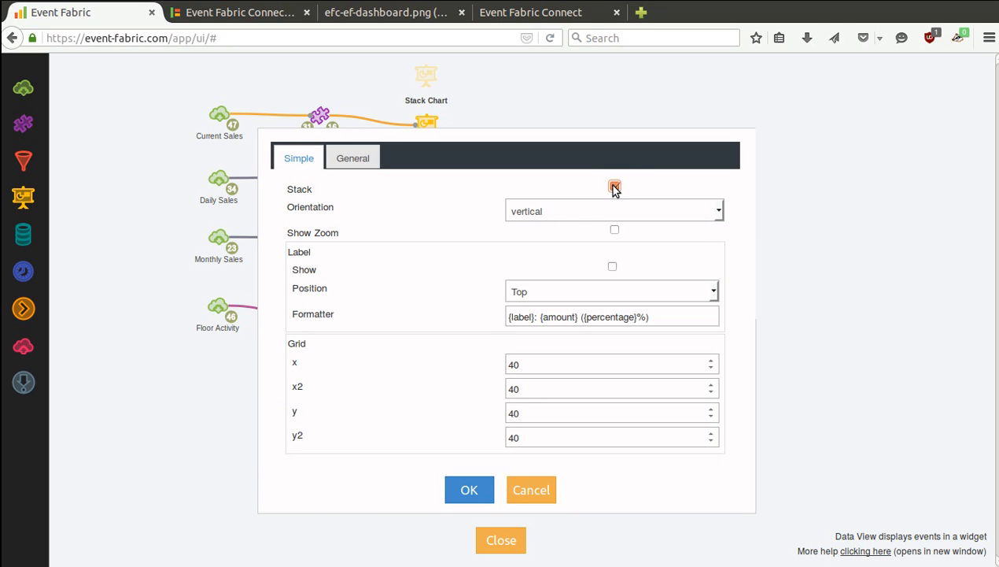
click(470, 488)
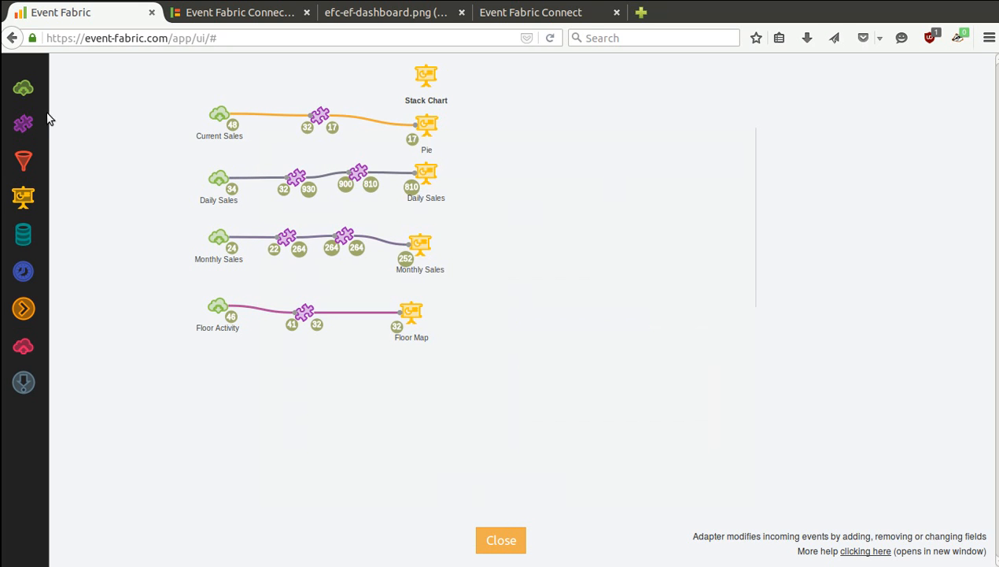
Add an adapter fed by Current Sales and place the required ECharts val, label and serie blocks
drag(22, 123, 325, 80)
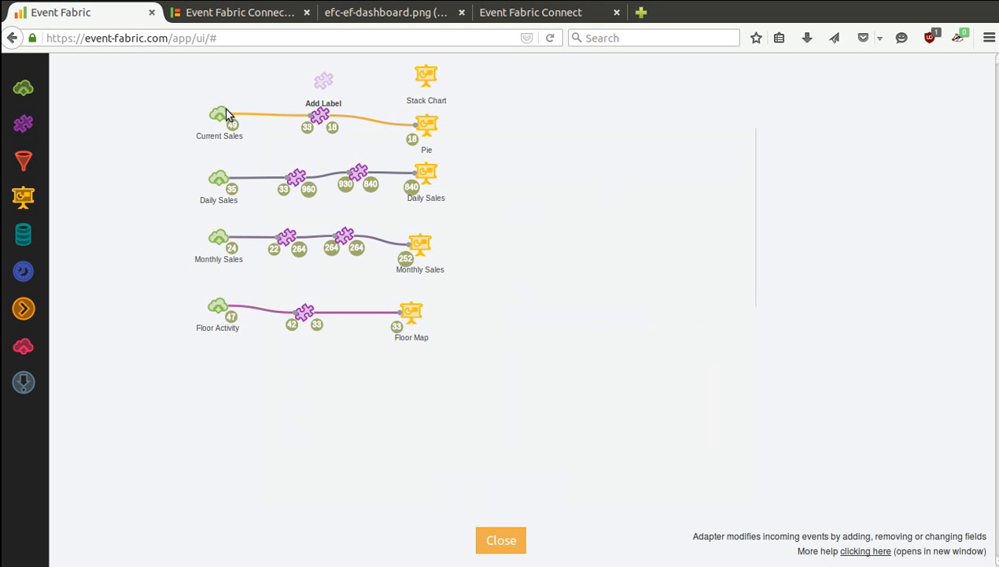
drag(207, 90, 417, 76)
mouse_move(324, 78)
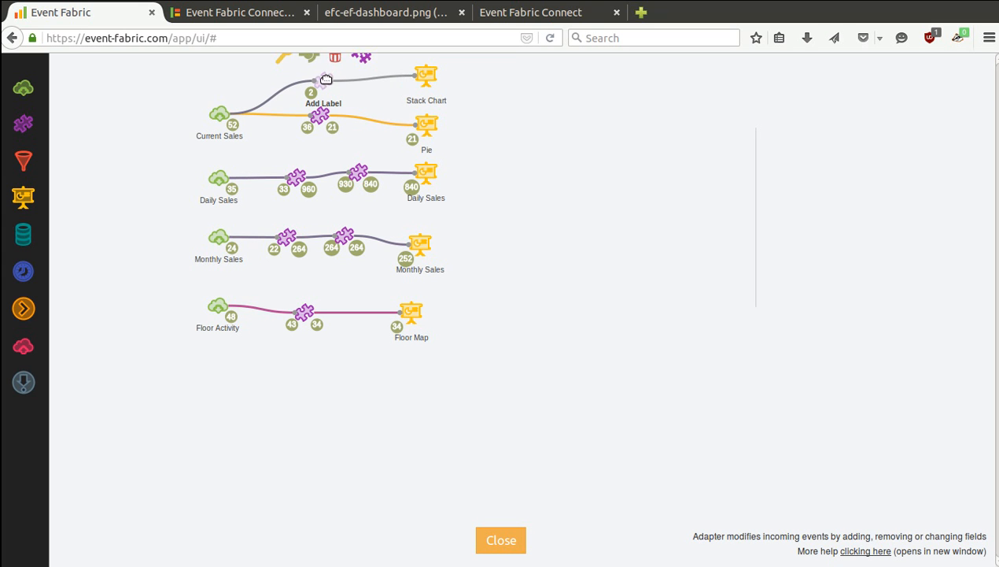
click(282, 61)
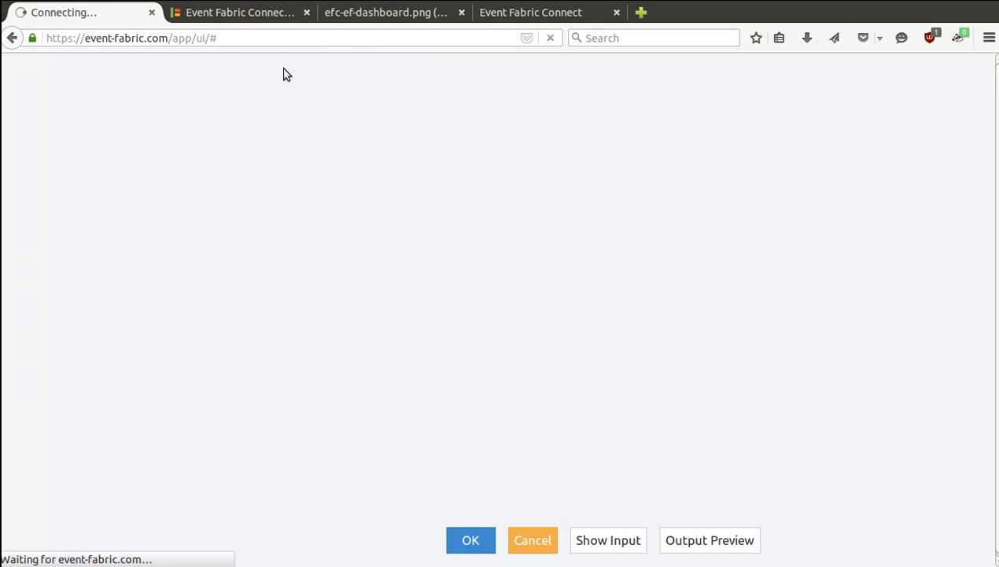
click(20, 337)
click(41, 357)
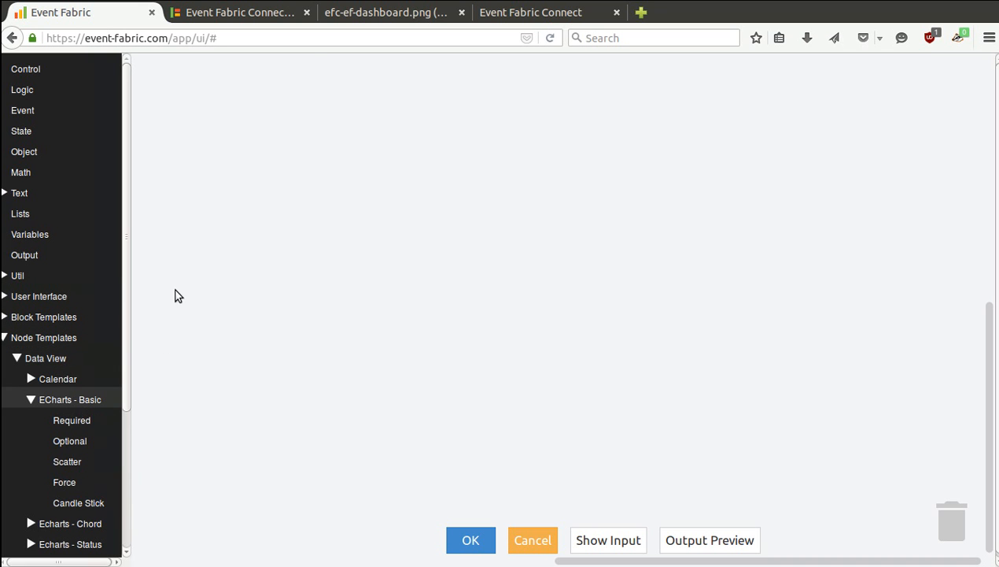
click(80, 417)
drag(156, 151, 215, 150)
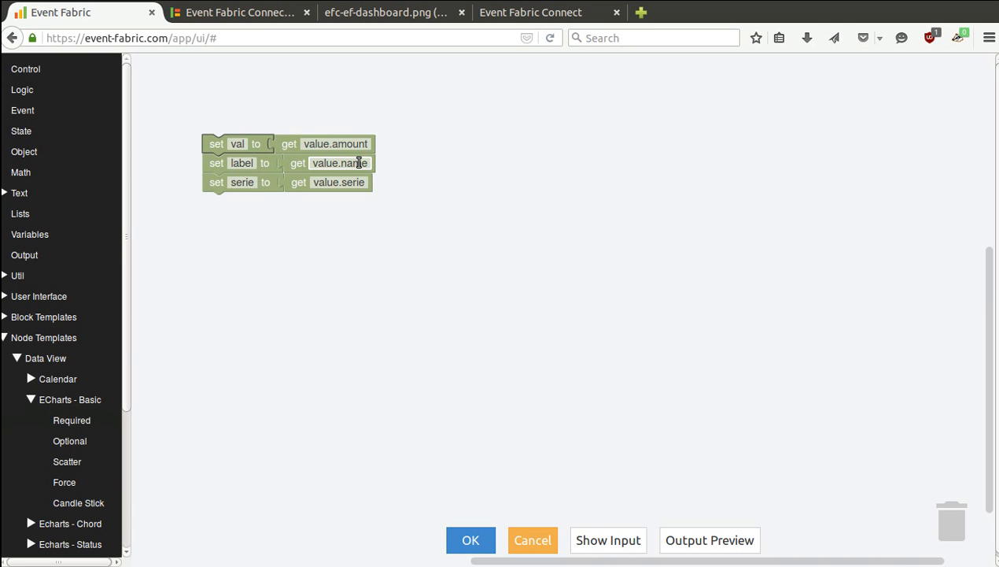
Set label to value.continent and serie to value.category, then save the blocks
click(359, 163)
double_click(359, 163)
text(content)
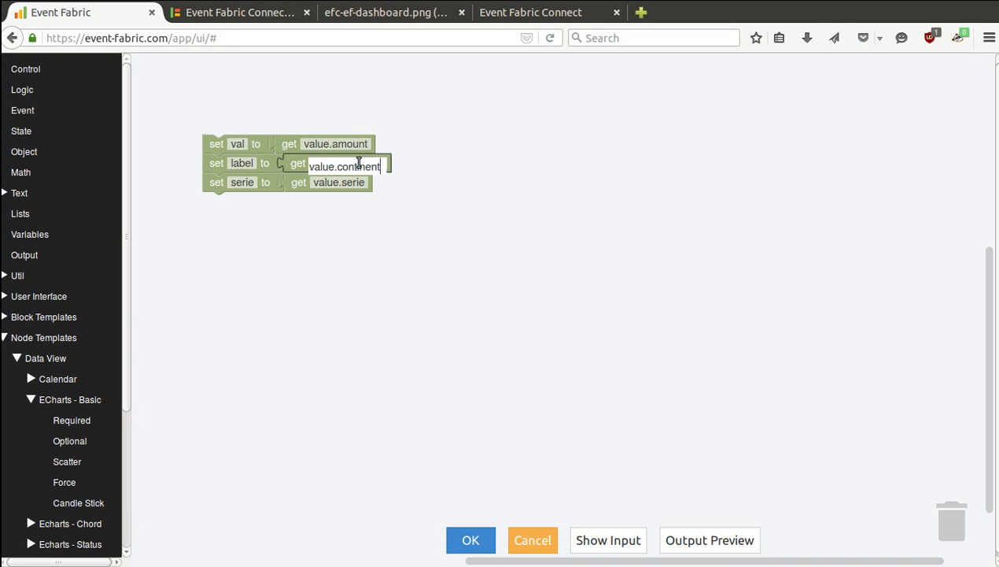
key(Return)
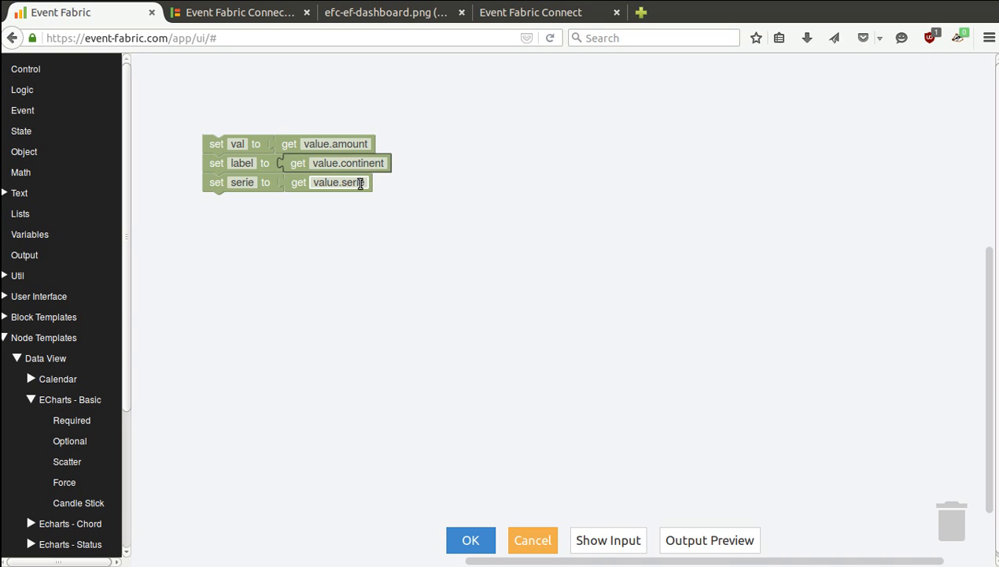
double_click(360, 182)
text(categor)
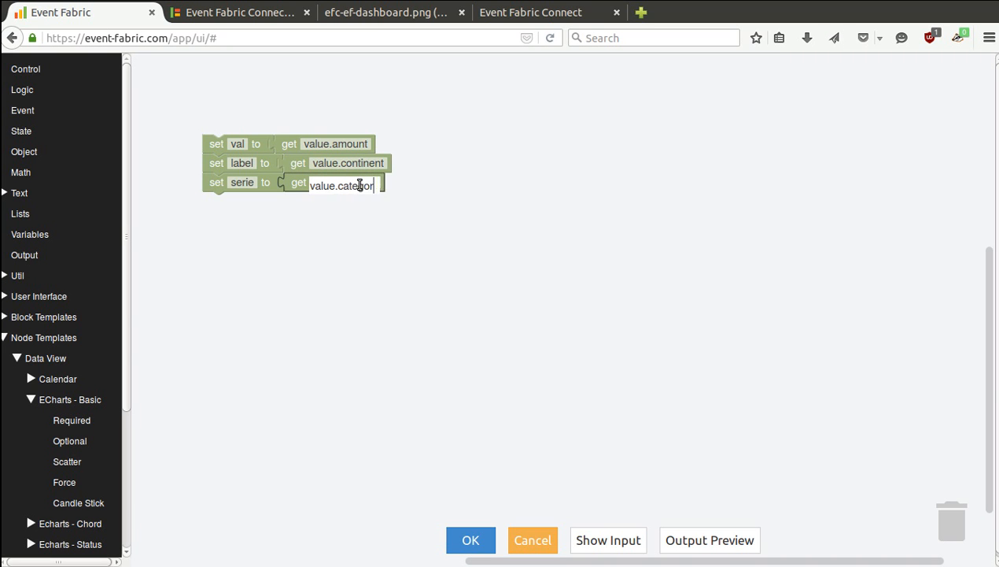
key(Return)
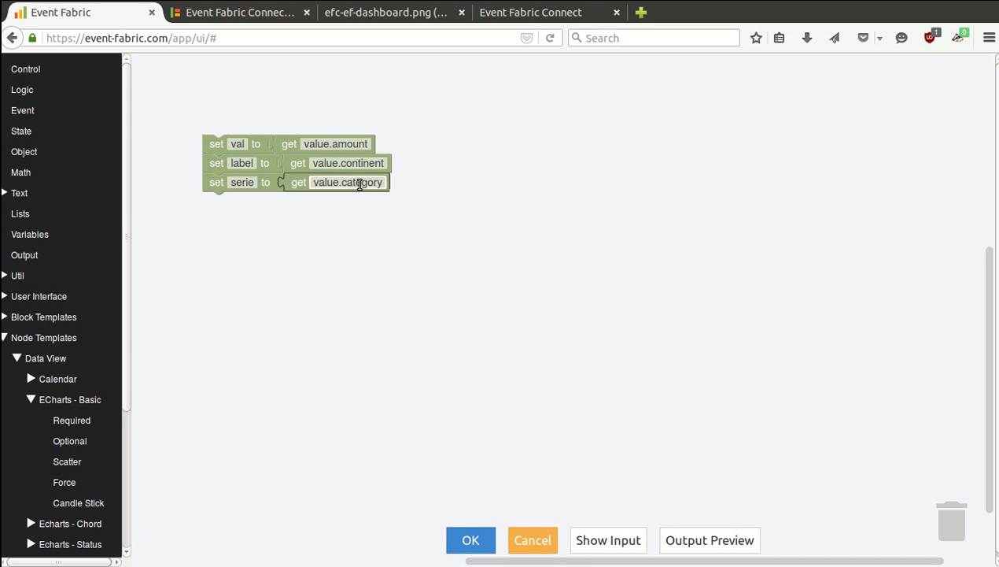
click(471, 540)
Apply the first three-by-two grid layout to the dashboard and compare it with the reference image
click(487, 536)
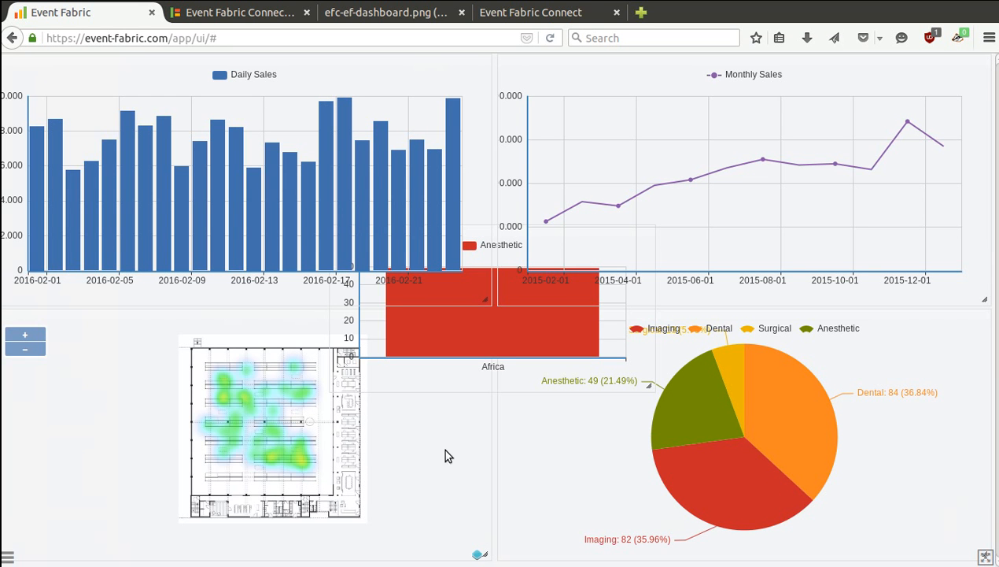
click(8, 556)
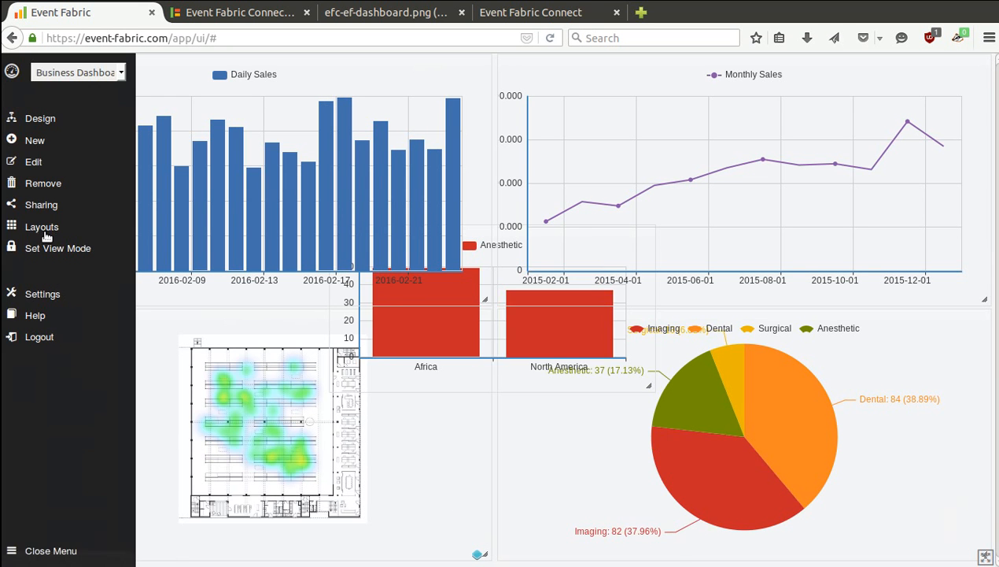
click(46, 228)
click(374, 227)
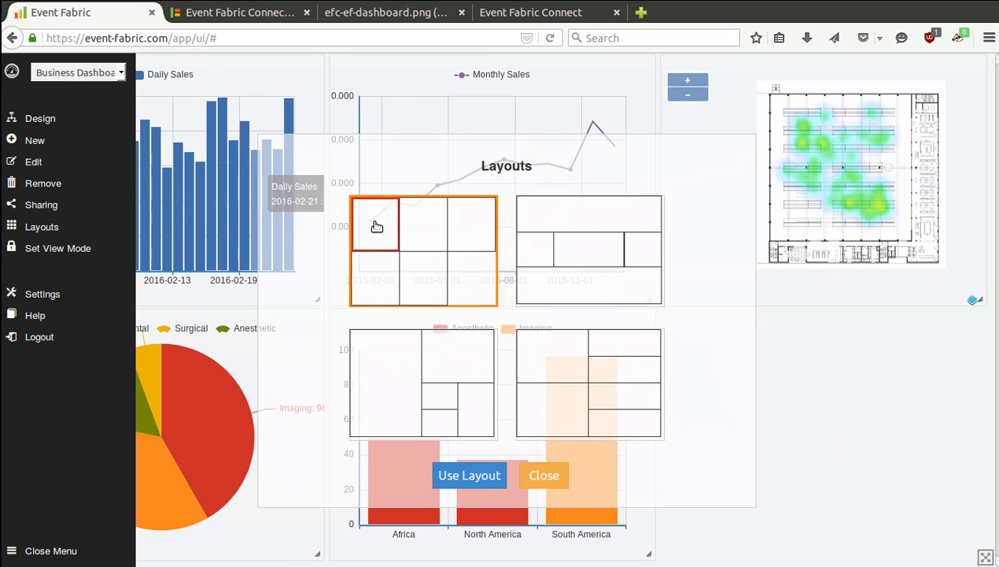
click(461, 474)
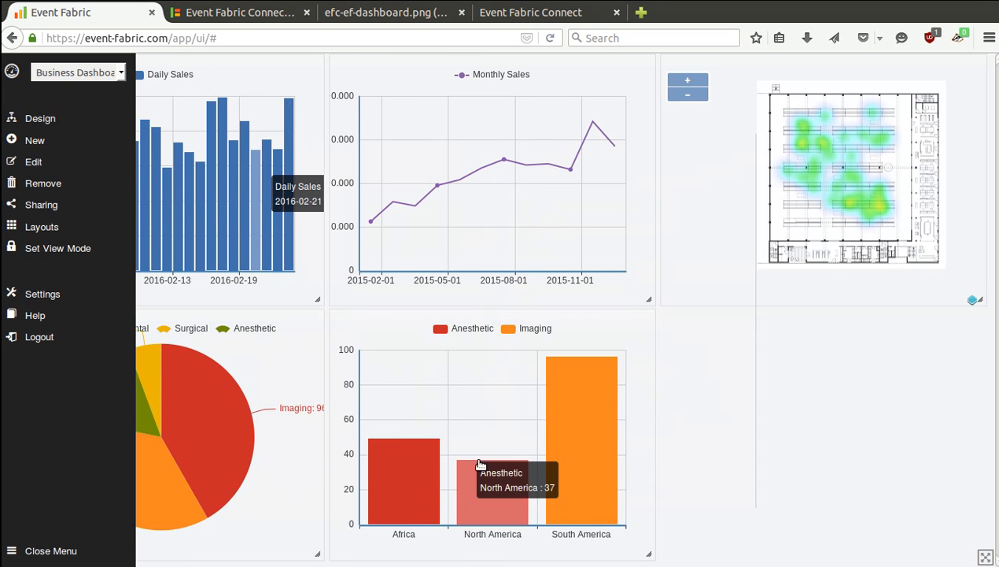
click(43, 553)
click(354, 20)
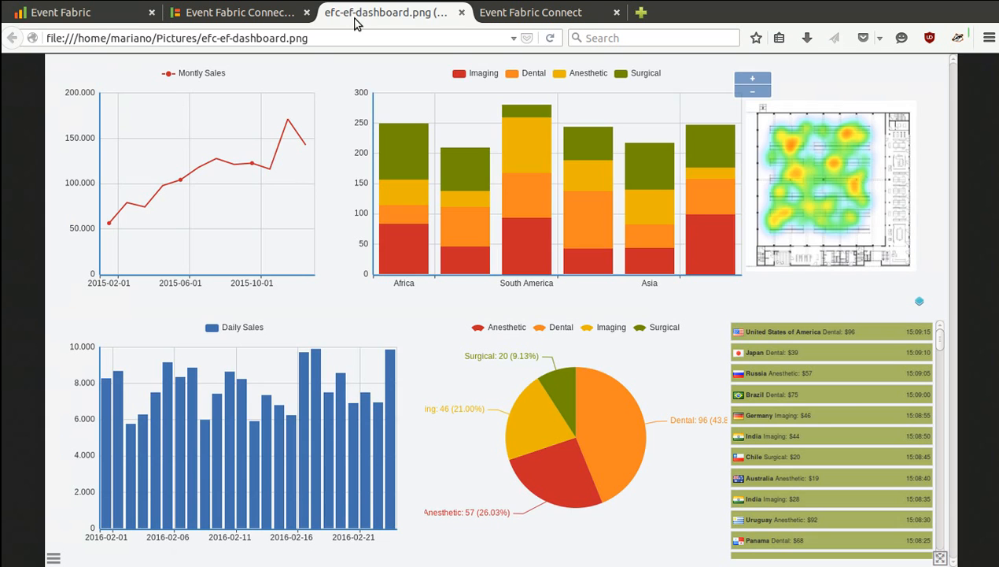
click(3, 8)
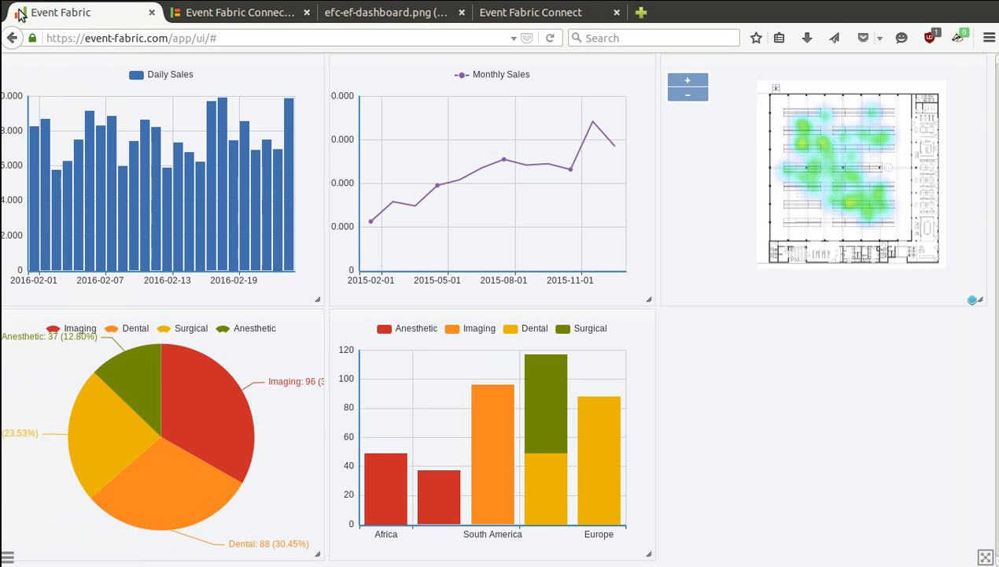
click(8, 555)
Add a Data View node set to News Ticker with 100 max items
click(40, 120)
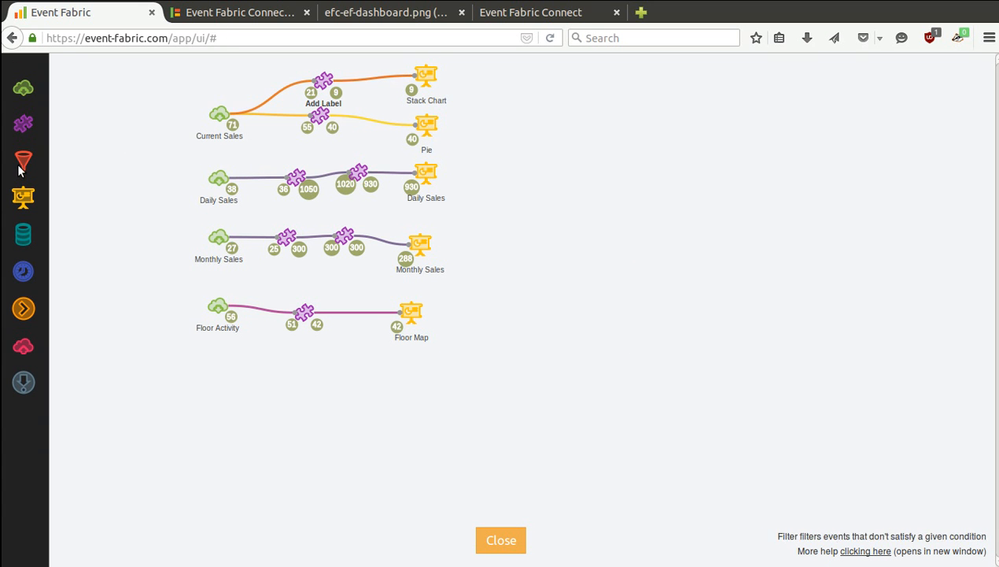
drag(23, 196, 496, 149)
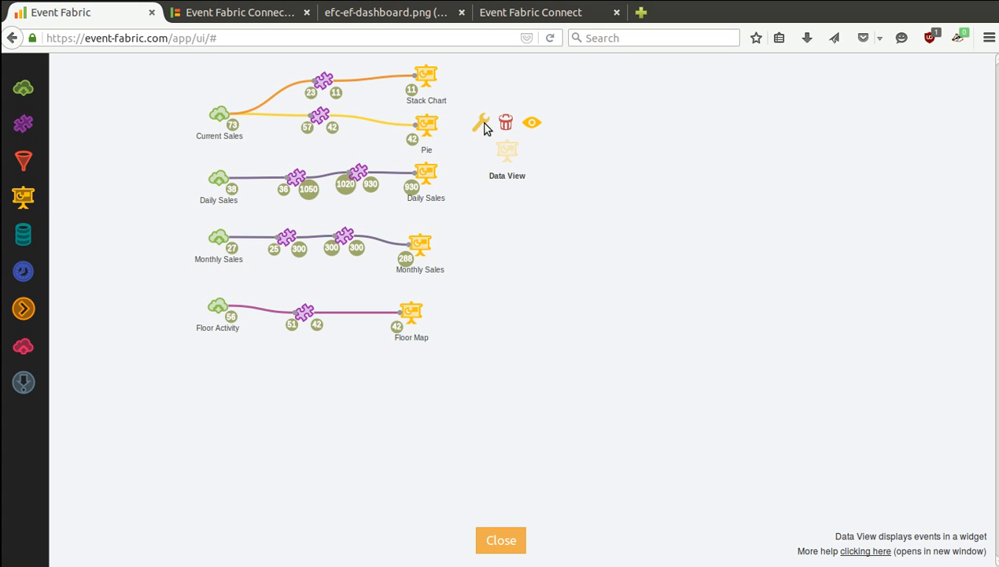
click(489, 127)
click(586, 261)
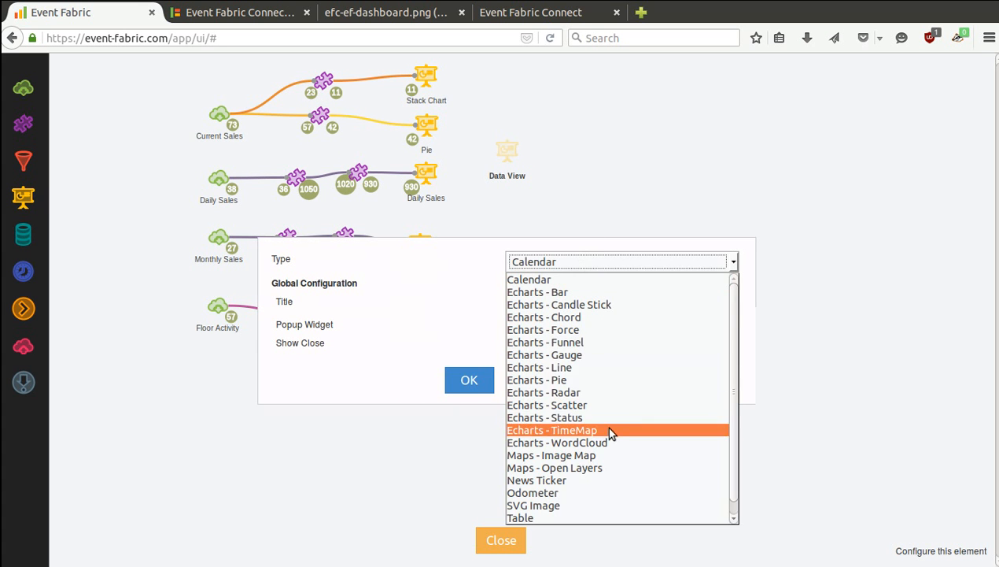
click(586, 480)
click(470, 384)
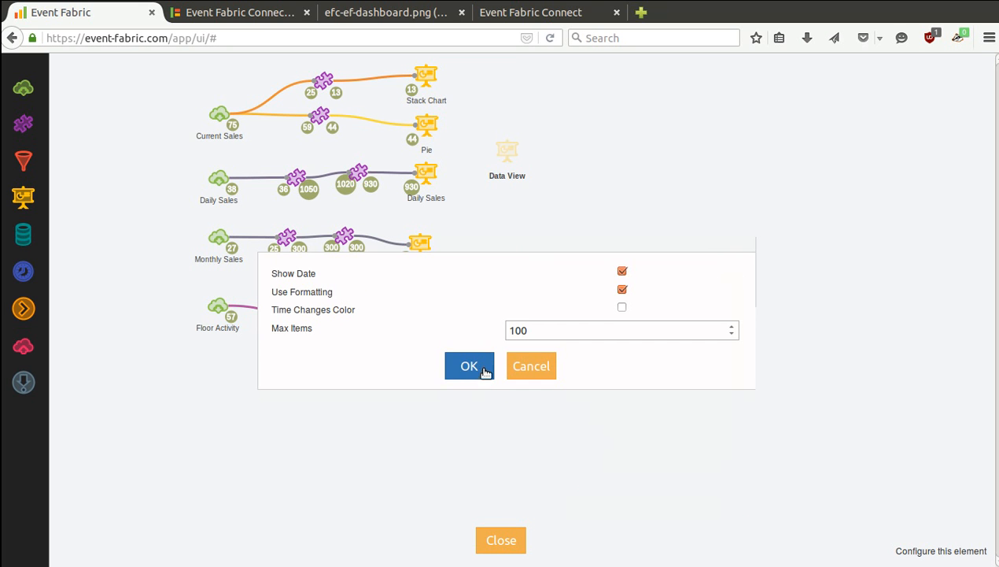
click(473, 371)
Move the Daily Sales nodes lower and add a new adapter fed by Current Sales
drag(426, 174, 425, 204)
drag(359, 173, 352, 195)
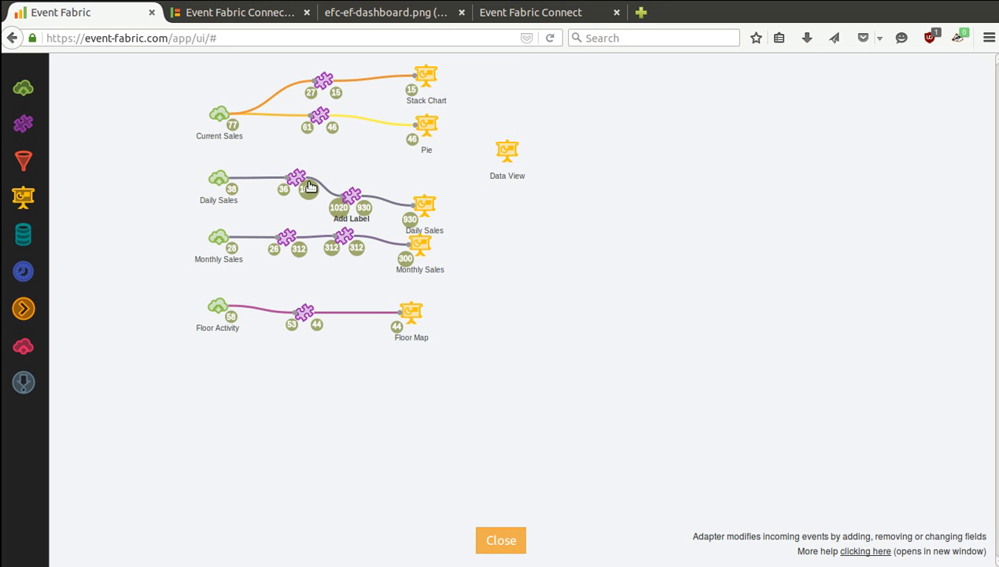
drag(296, 177, 288, 194)
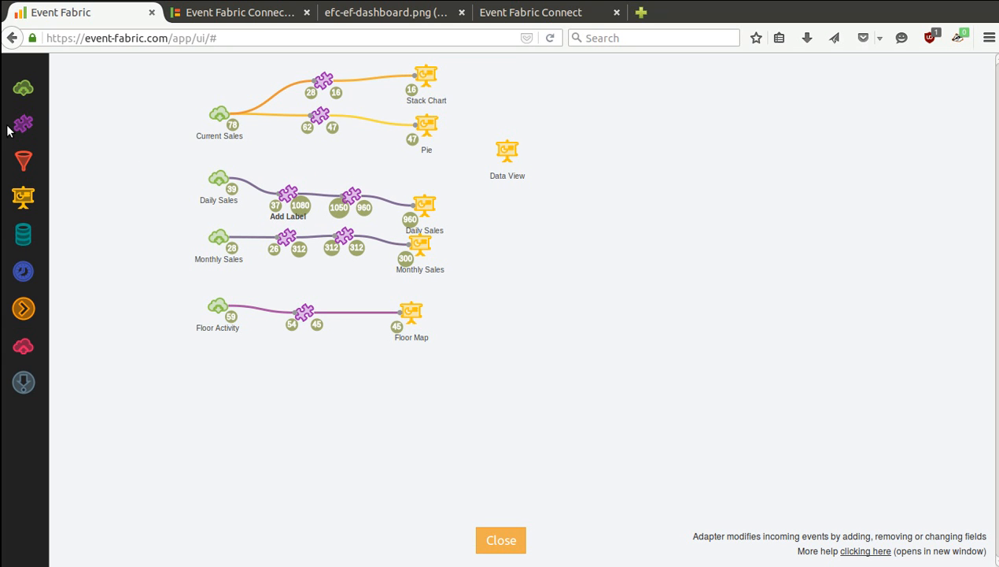
drag(20, 134, 321, 168)
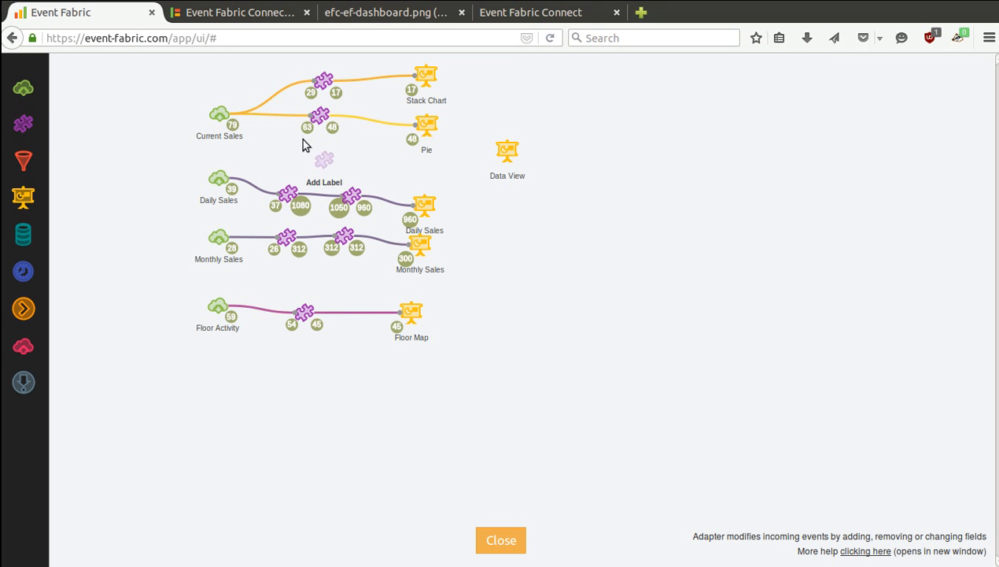
click(219, 114)
click(216, 113)
drag(203, 93, 498, 147)
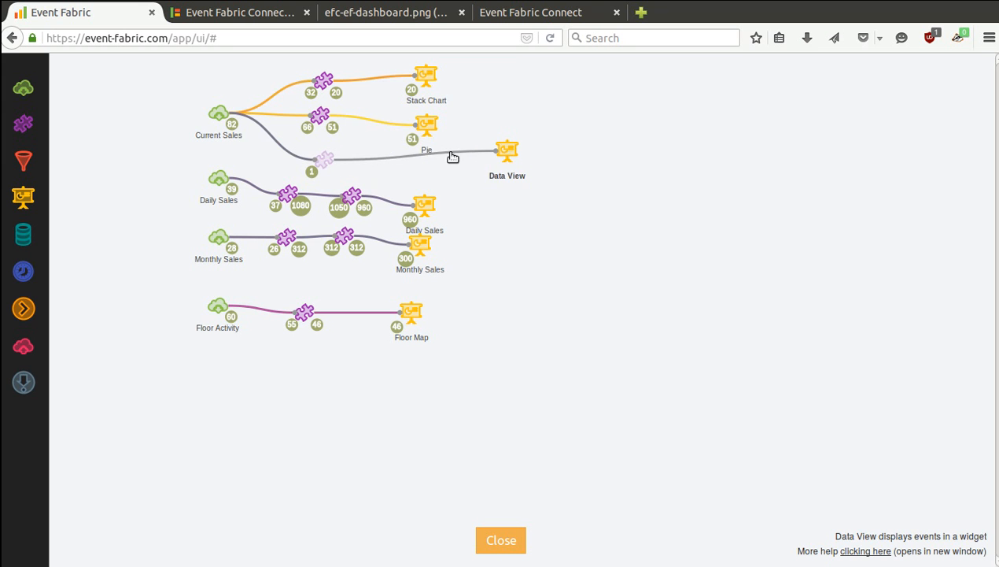
click(323, 159)
In the new adapter's block editor, place a set val block from the News Ticker templates
click(287, 138)
click(67, 338)
click(61, 359)
scroll(67, 384, down, 3)
click(68, 461)
click(71, 481)
drag(181, 74, 405, 199)
Give val a text-join block and add an image-from block with its 'Image not Found' fallback cleared
click(37, 131)
click(35, 153)
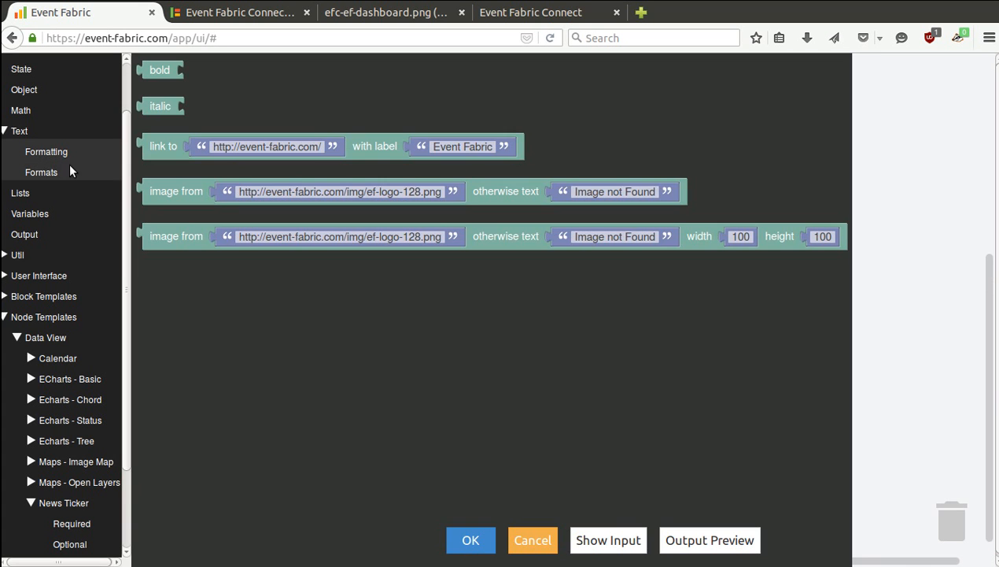
drag(183, 202, 323, 201)
click(441, 200)
key(BackSpace)
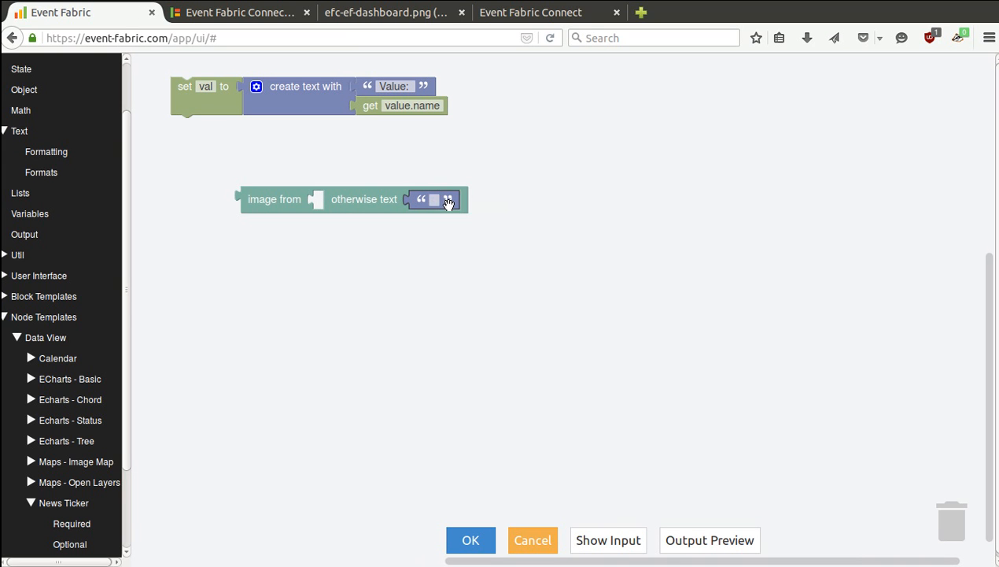
Grow the text join to six items, moving Value: to the third slot and the image toward the first
click(257, 88)
drag(254, 148, 315, 197)
drag(256, 165, 313, 231)
drag(263, 189, 311, 301)
click(255, 87)
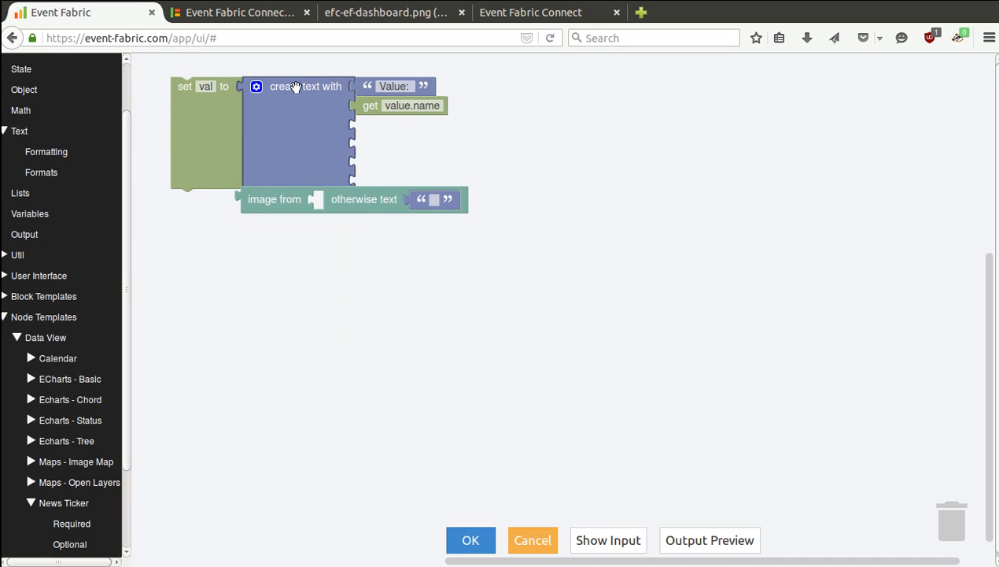
drag(377, 88, 377, 142)
drag(279, 203, 516, 111)
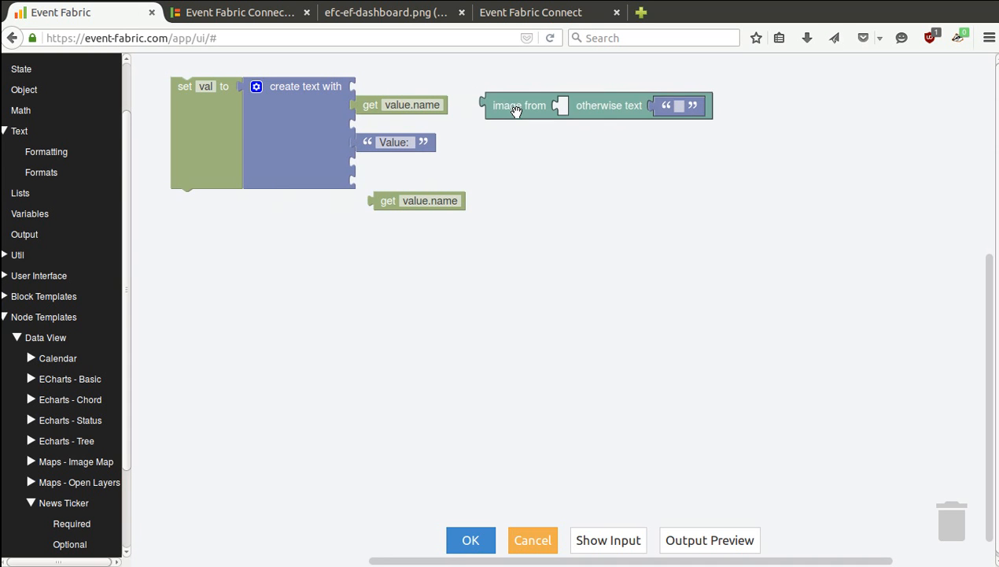
Feed the image a country_code_to_flag_url function block and make the flag image the first item
click(55, 150)
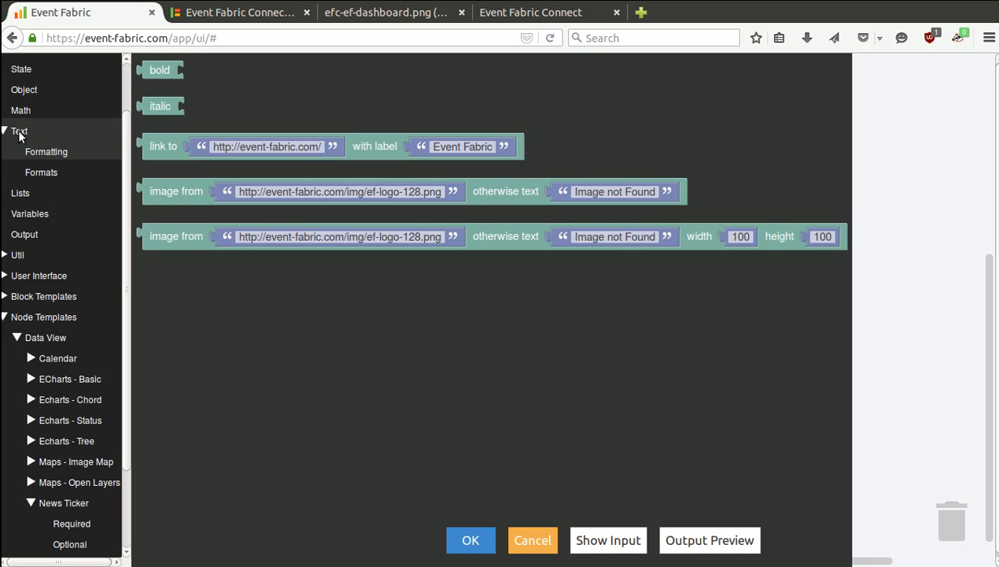
click(34, 254)
drag(156, 145, 602, 111)
click(602, 111)
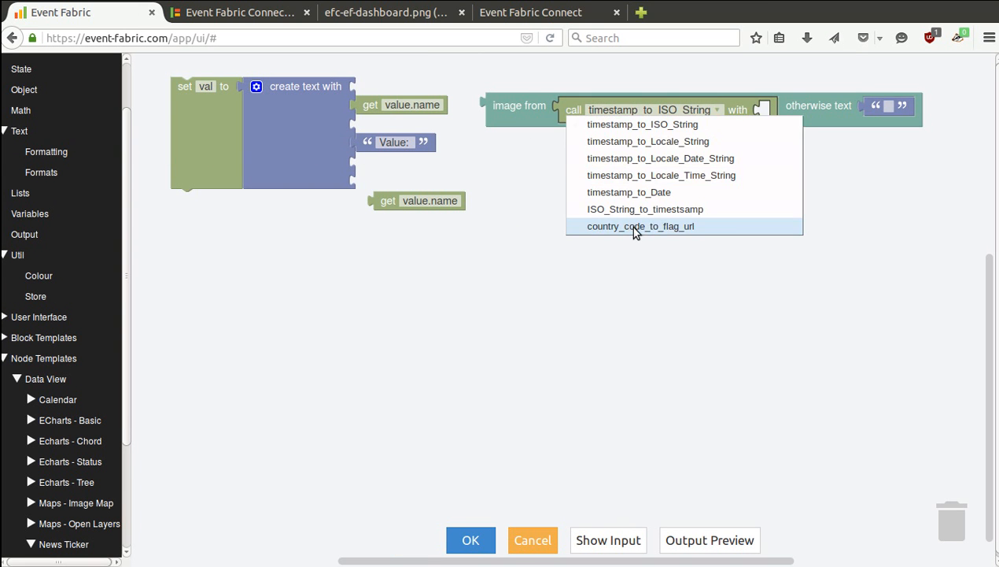
click(629, 226)
drag(515, 111, 385, 118)
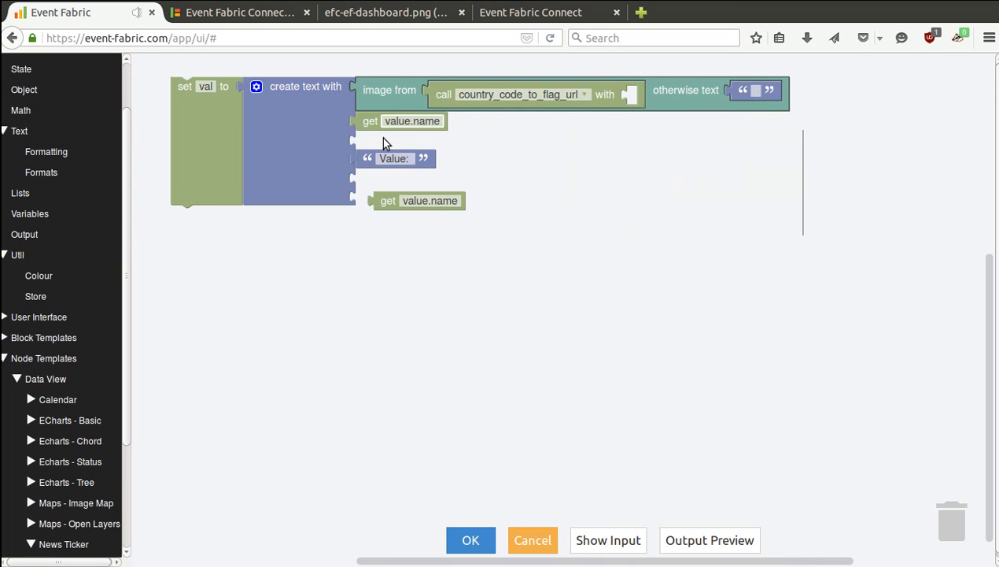
Pass value.countryCode into the flag function and move value.name down to the third slot
drag(391, 204, 639, 102)
double_click(703, 96)
text(countryCode)
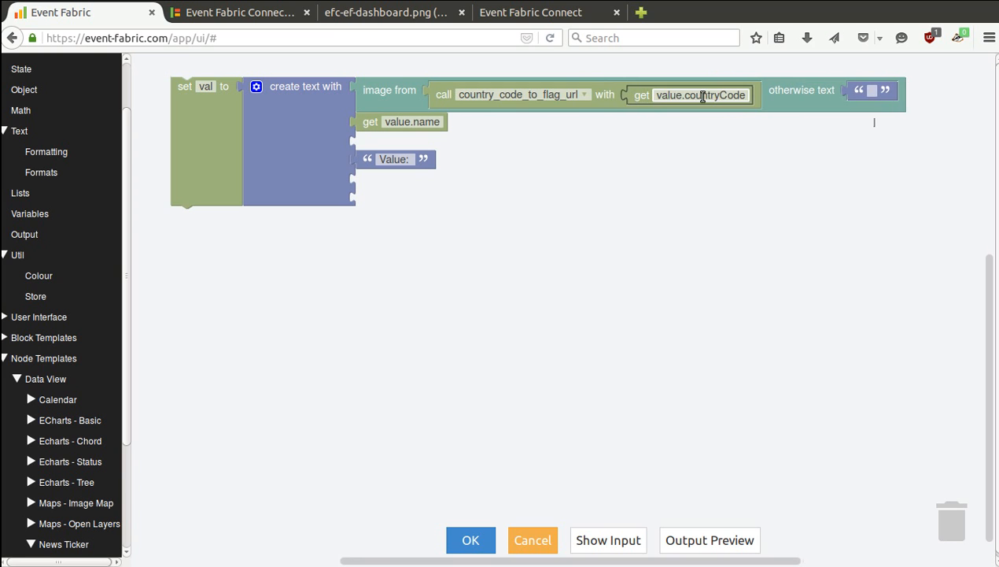
key(Return)
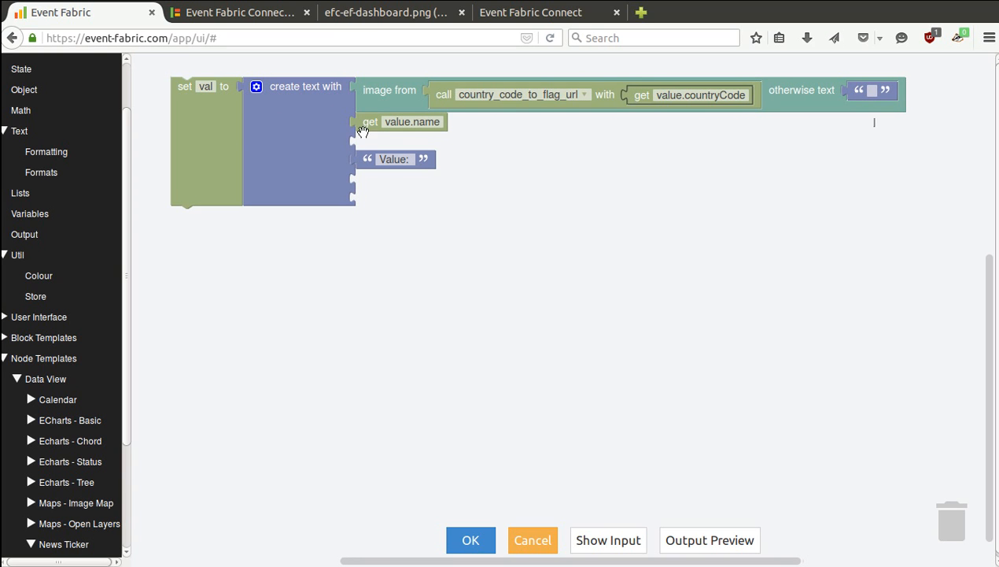
drag(351, 128, 376, 120)
click(386, 120)
Clear the Value: label and add a bold getter for value.countryName
key(BackSpace)
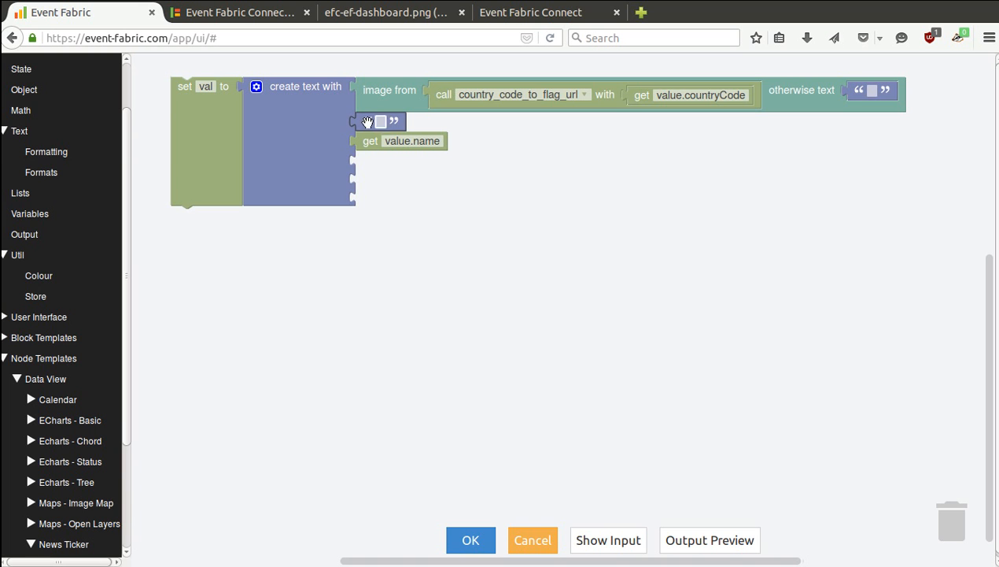
click(32, 151)
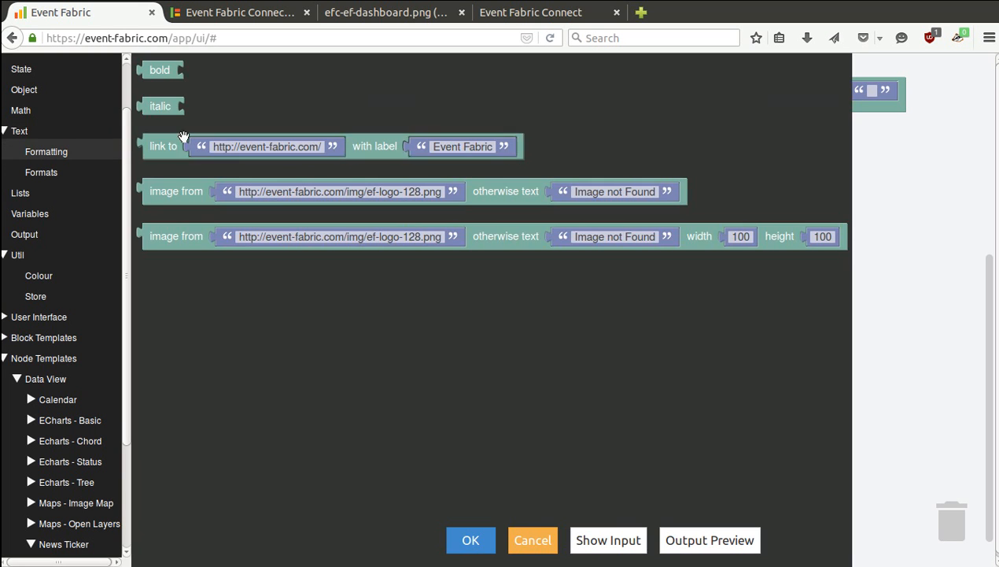
drag(159, 87, 358, 140)
click(470, 142)
double_click(470, 142)
text(county)
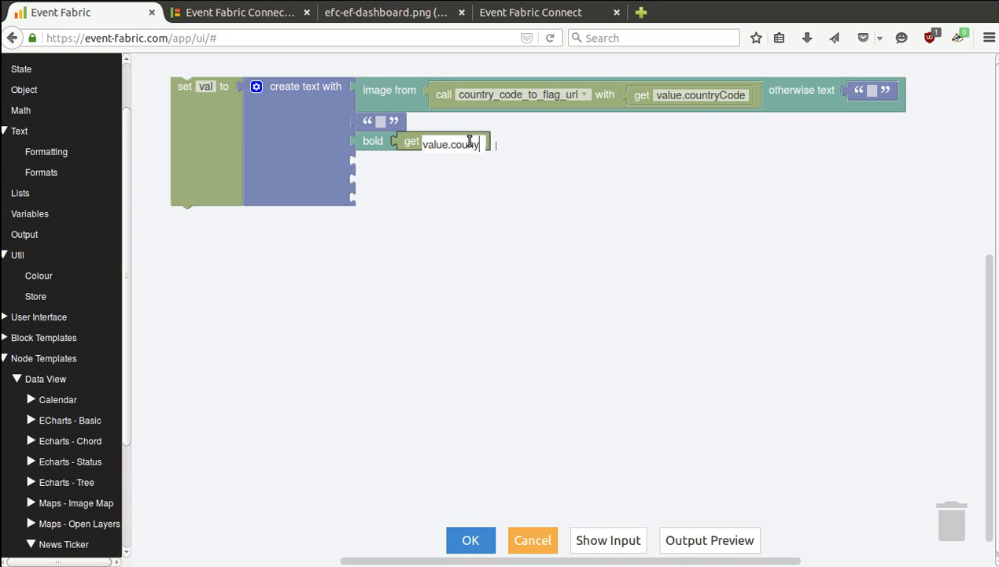
text(ntryName)
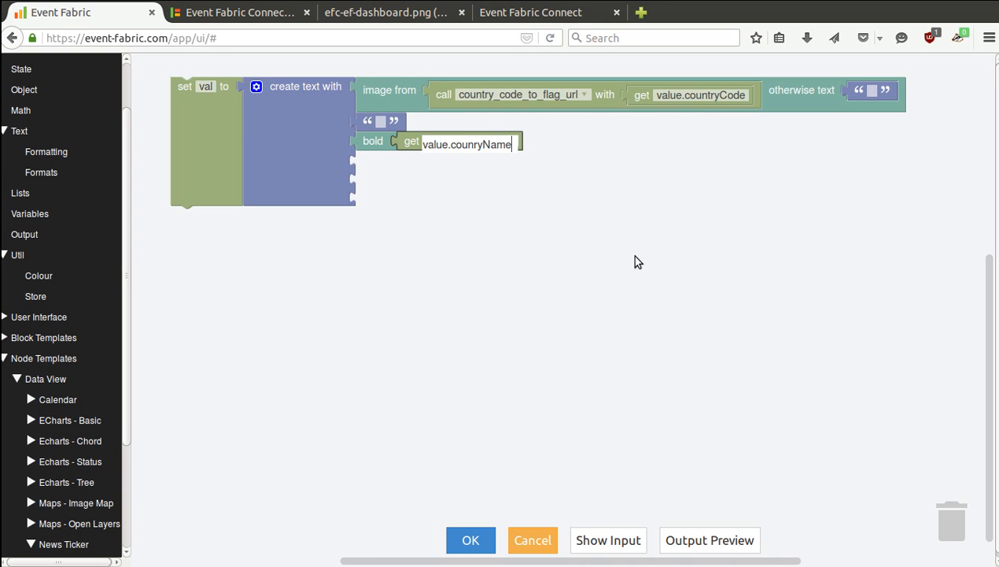
text(t)
key(Return)
Duplicate the empty text piece into the fourth slot
click(405, 120)
key(ctrl+c)
key(ctrl+v)
drag(410, 152, 363, 175)
Copy the country name getter and change the copy's field to value.category
click(414, 142)
key(ctrl+c)
key(ctrl+v)
click(432, 179)
text(value.ca)
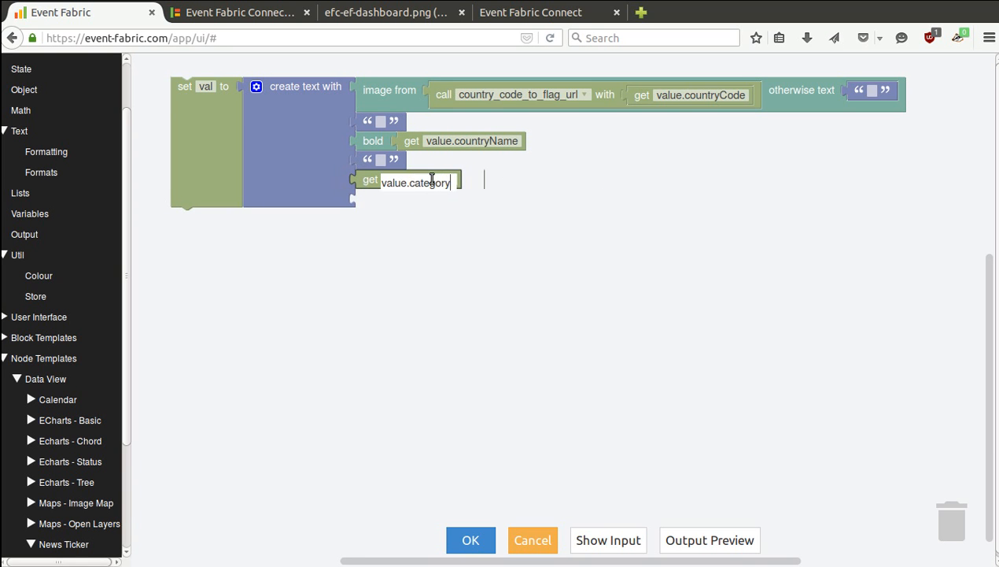
key(Return)
Add another text piece in the bottom slot reading ': $'
click(399, 166)
key(ctrl+v)
drag(406, 194, 388, 200)
click(390, 200)
text(: $)
key(Return)
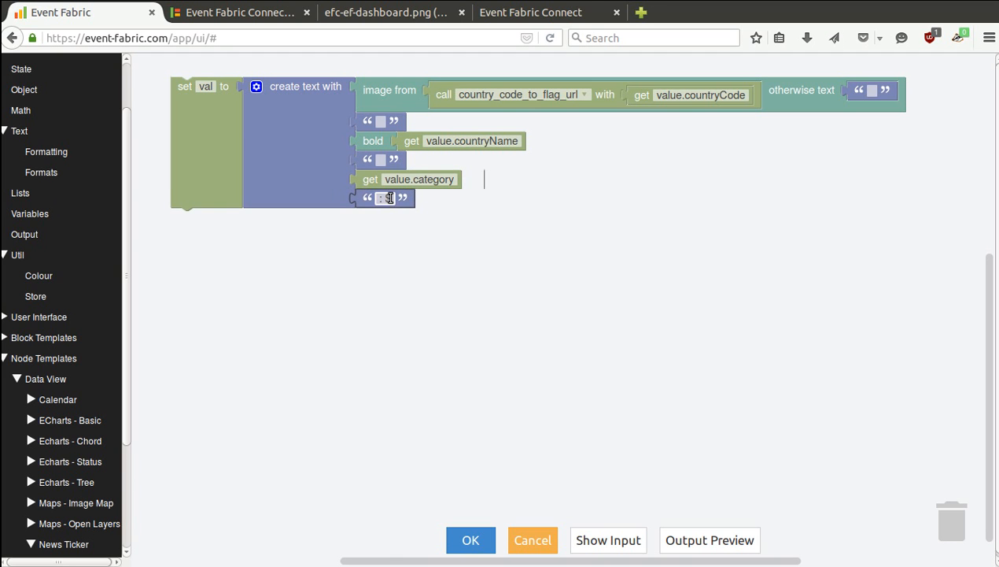
Add one more text-join slot and fill it with a value.amount getter
click(256, 87)
drag(255, 238, 317, 360)
click(256, 87)
key(ctrl+c)
key(ctrl+v)
drag(380, 208, 373, 218)
double_click(444, 220)
text(amount)
key(Return)
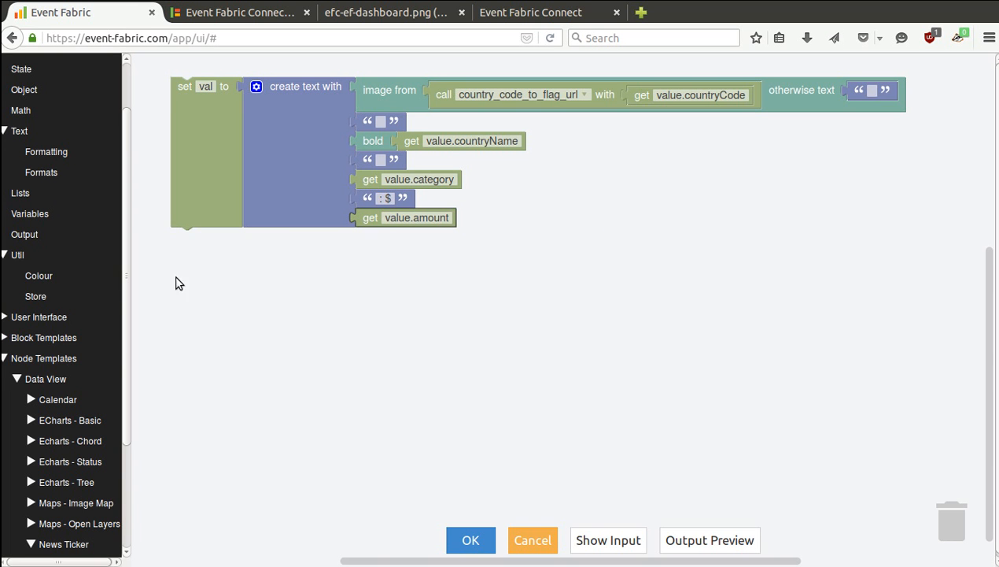
Add Set Color by Threshold with red for values under 30, then save the block edits
scroll(78, 354, down, 3)
click(8, 275)
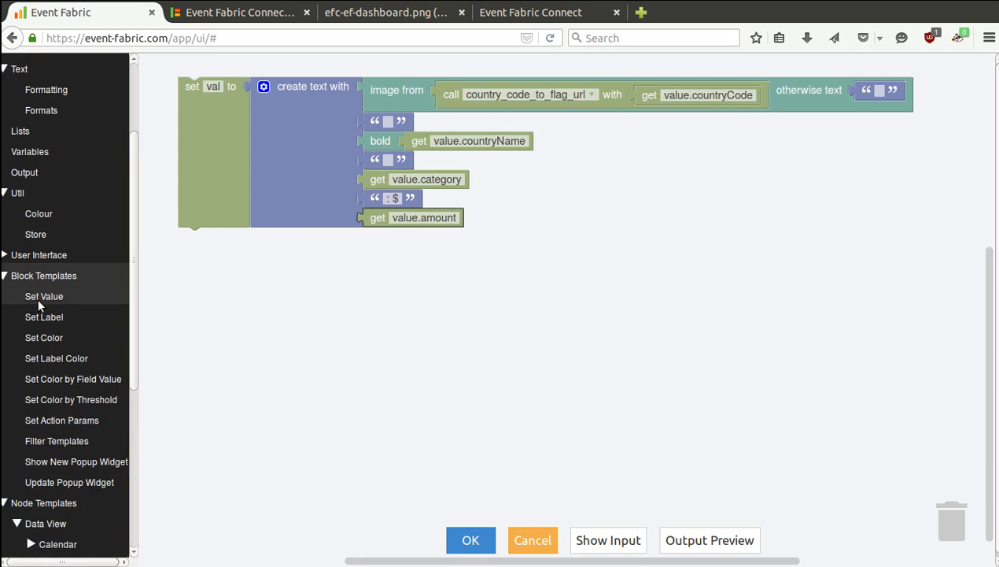
click(79, 396)
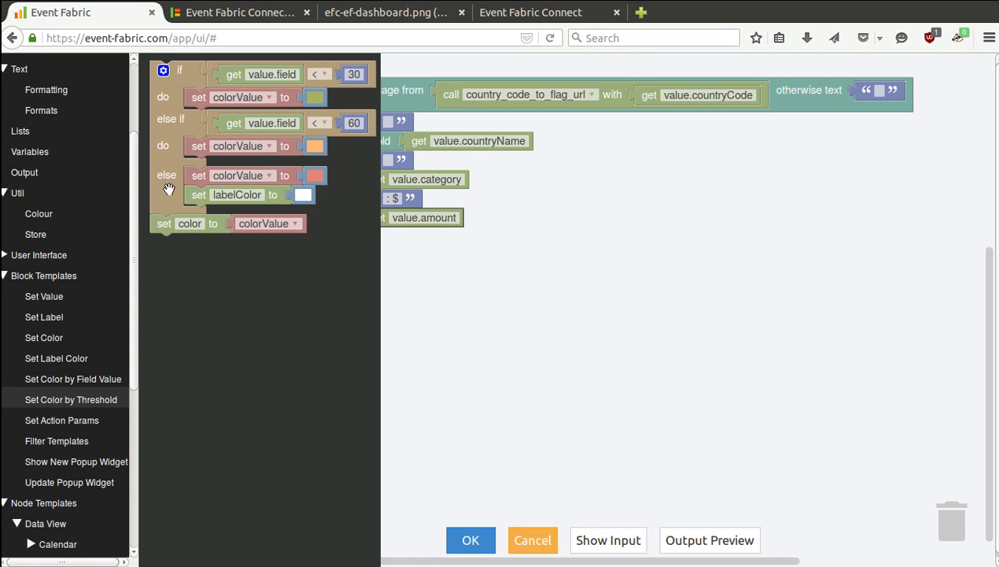
drag(153, 144, 181, 311)
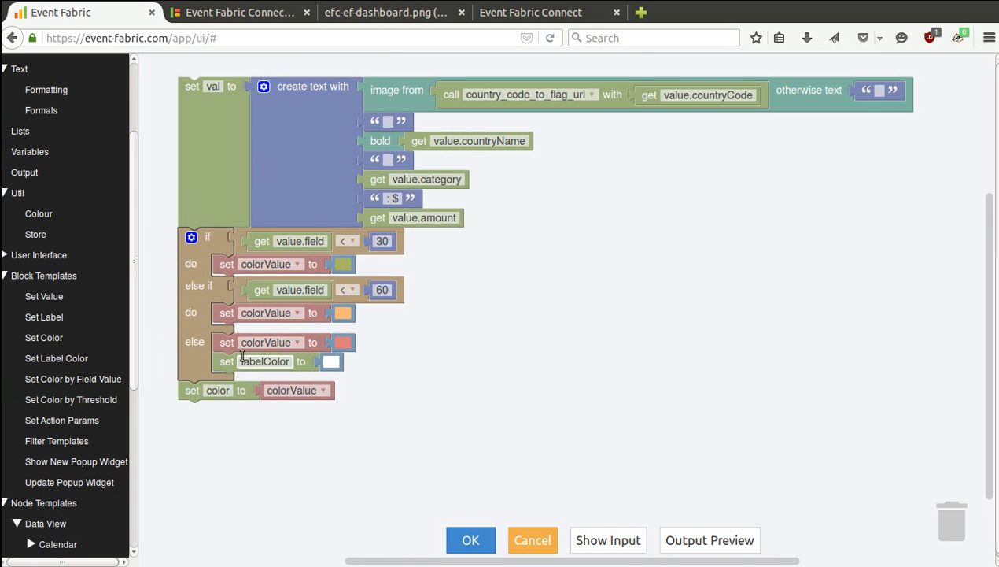
drag(225, 344, 225, 367)
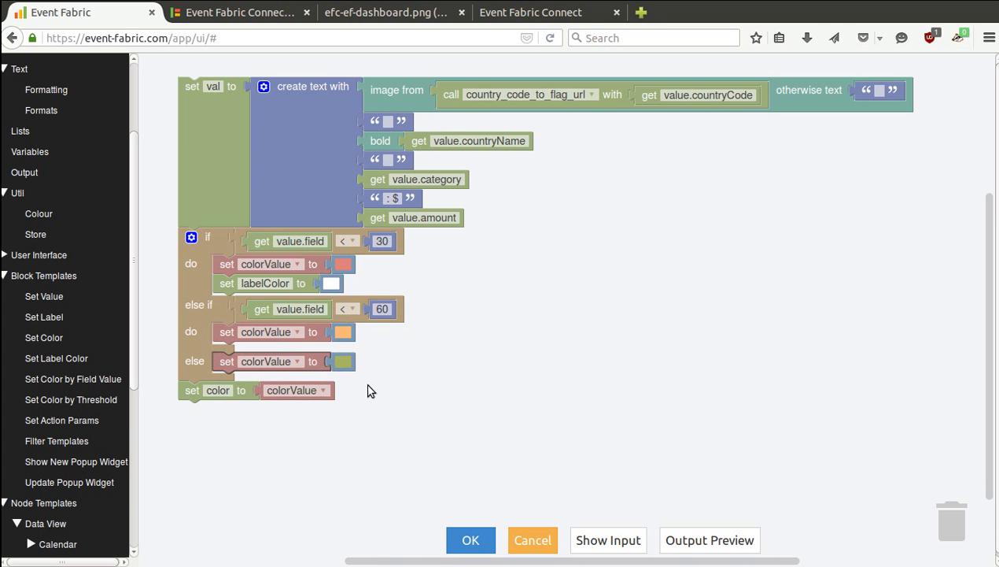
click(475, 539)
Return to the dashboard and apply the new layout with the ticker beneath the heatmap
click(482, 542)
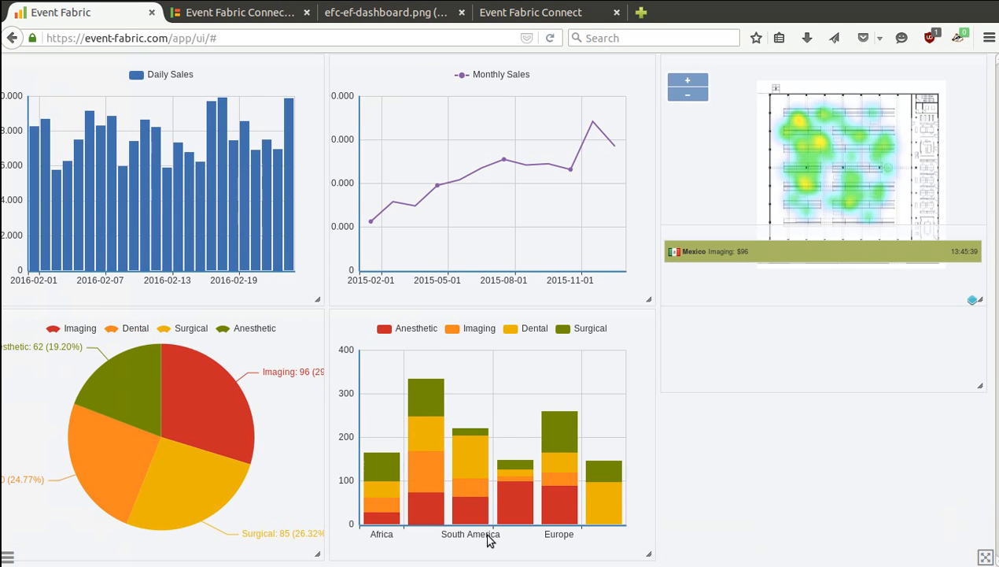
click(10, 558)
click(40, 227)
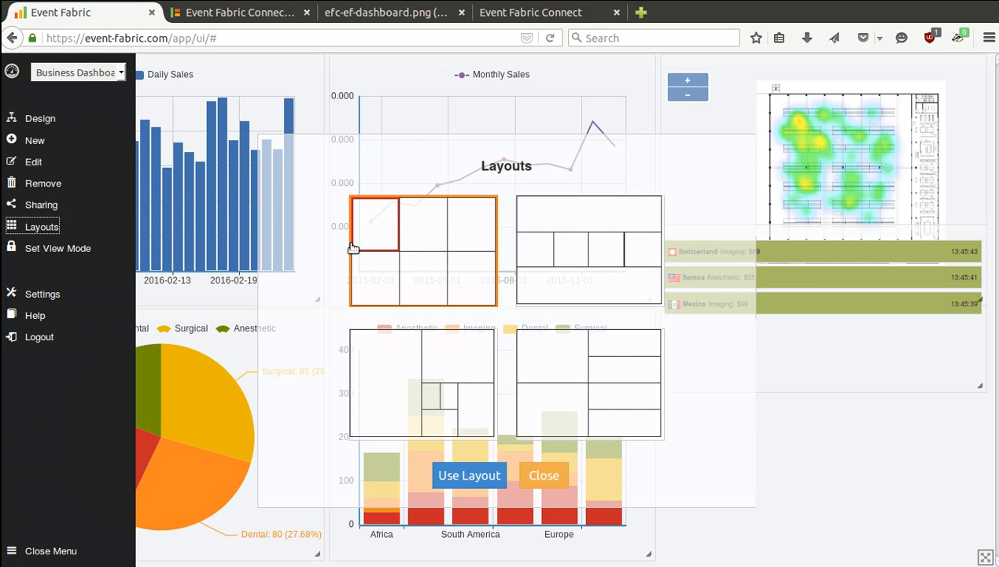
click(451, 471)
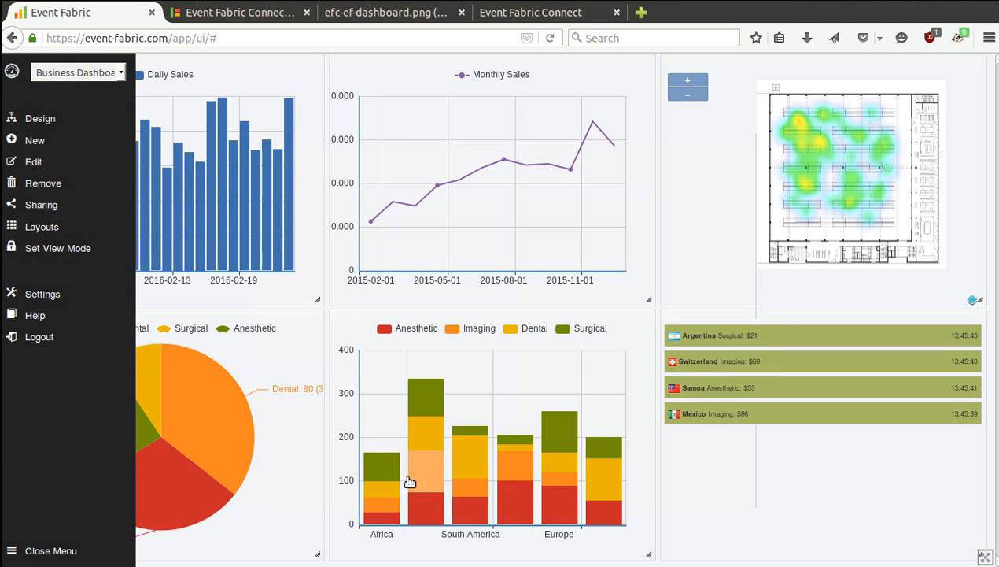
Switch the dashboard to view mode, review sharing settings, and show it full screen
mouse_move(206, 499)
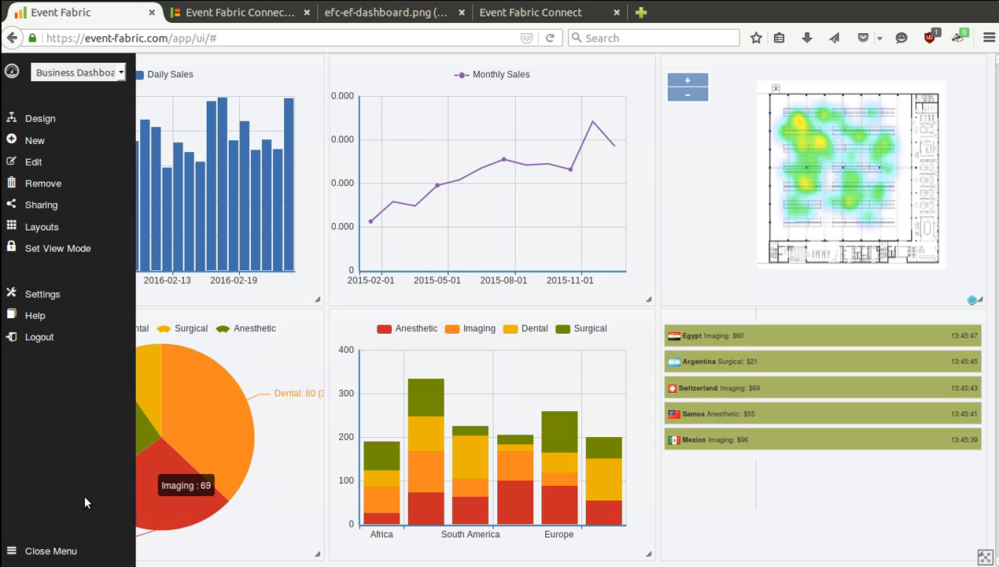
click(67, 252)
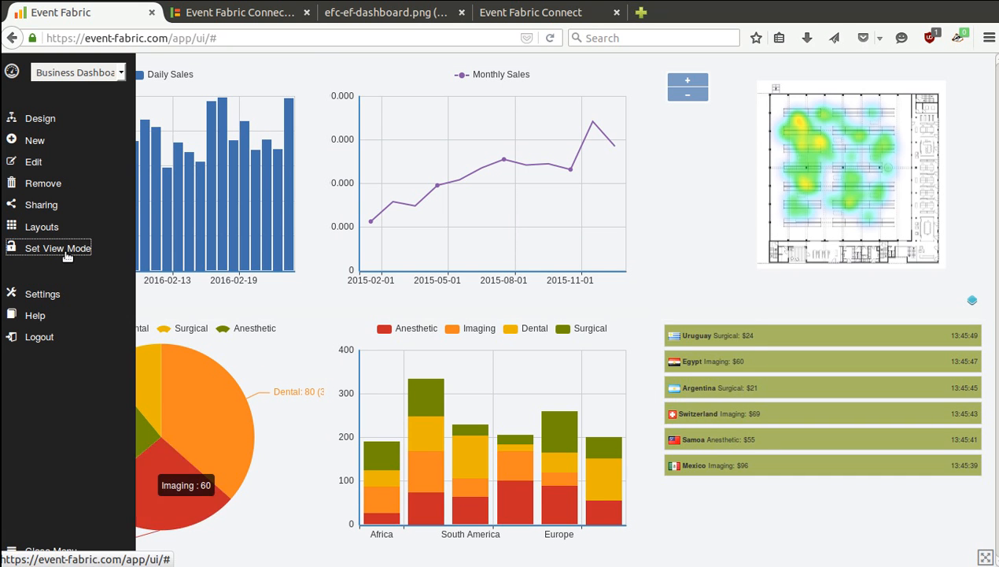
click(45, 207)
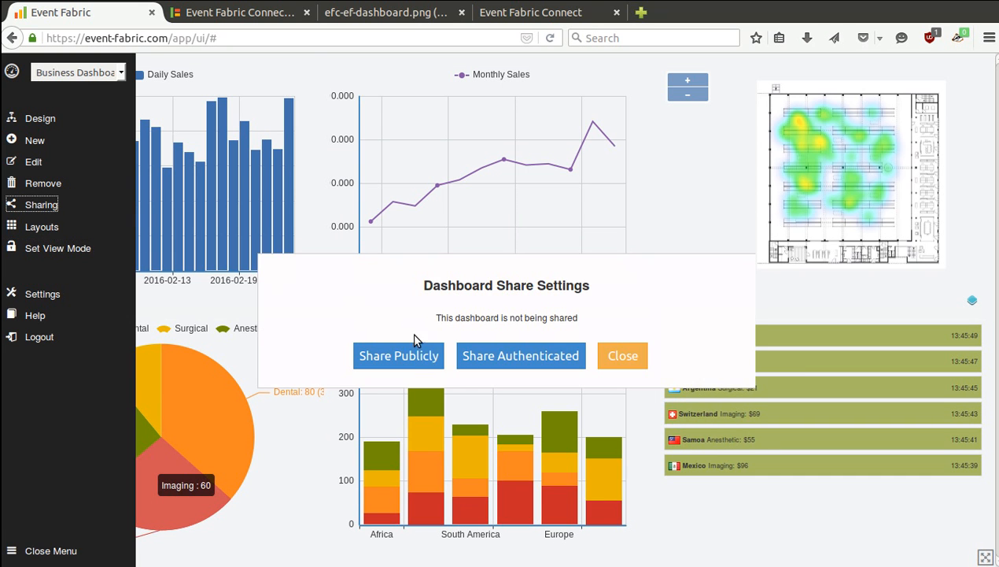
click(615, 358)
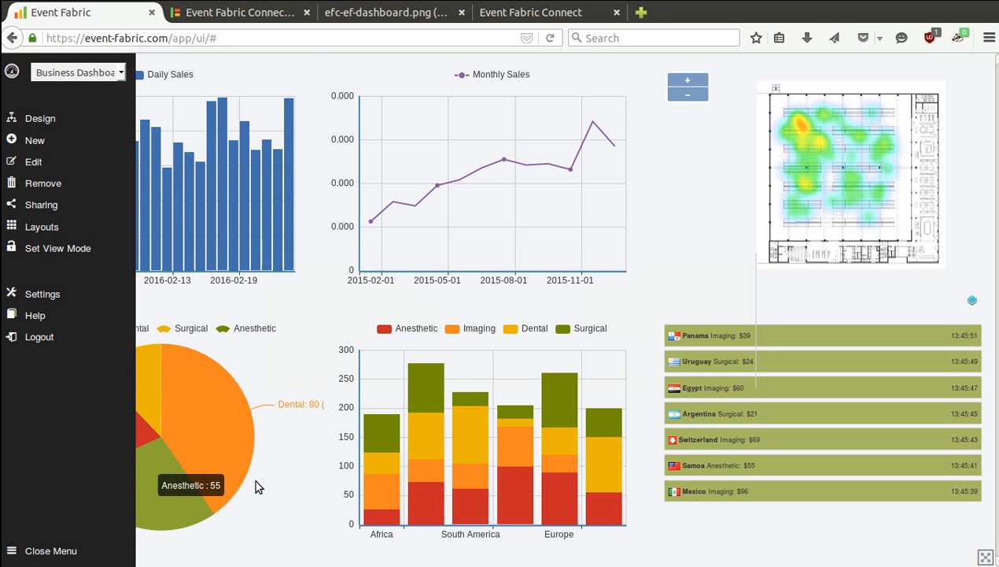
click(63, 550)
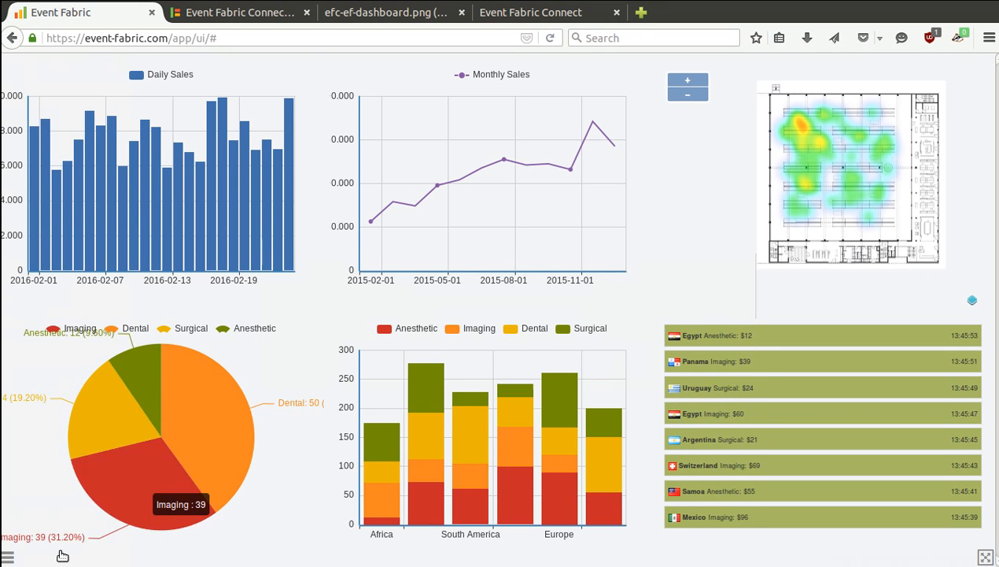
key(F11)
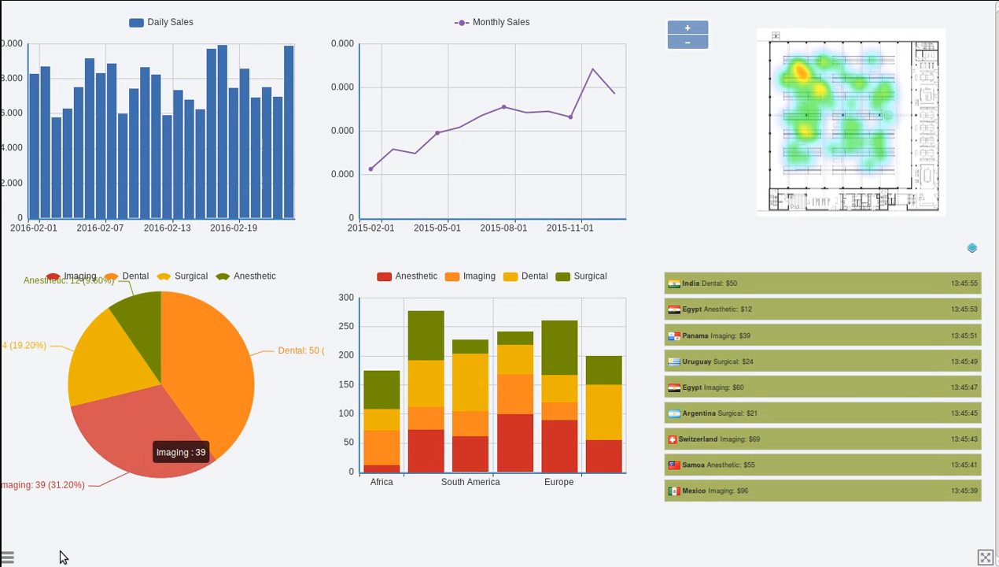